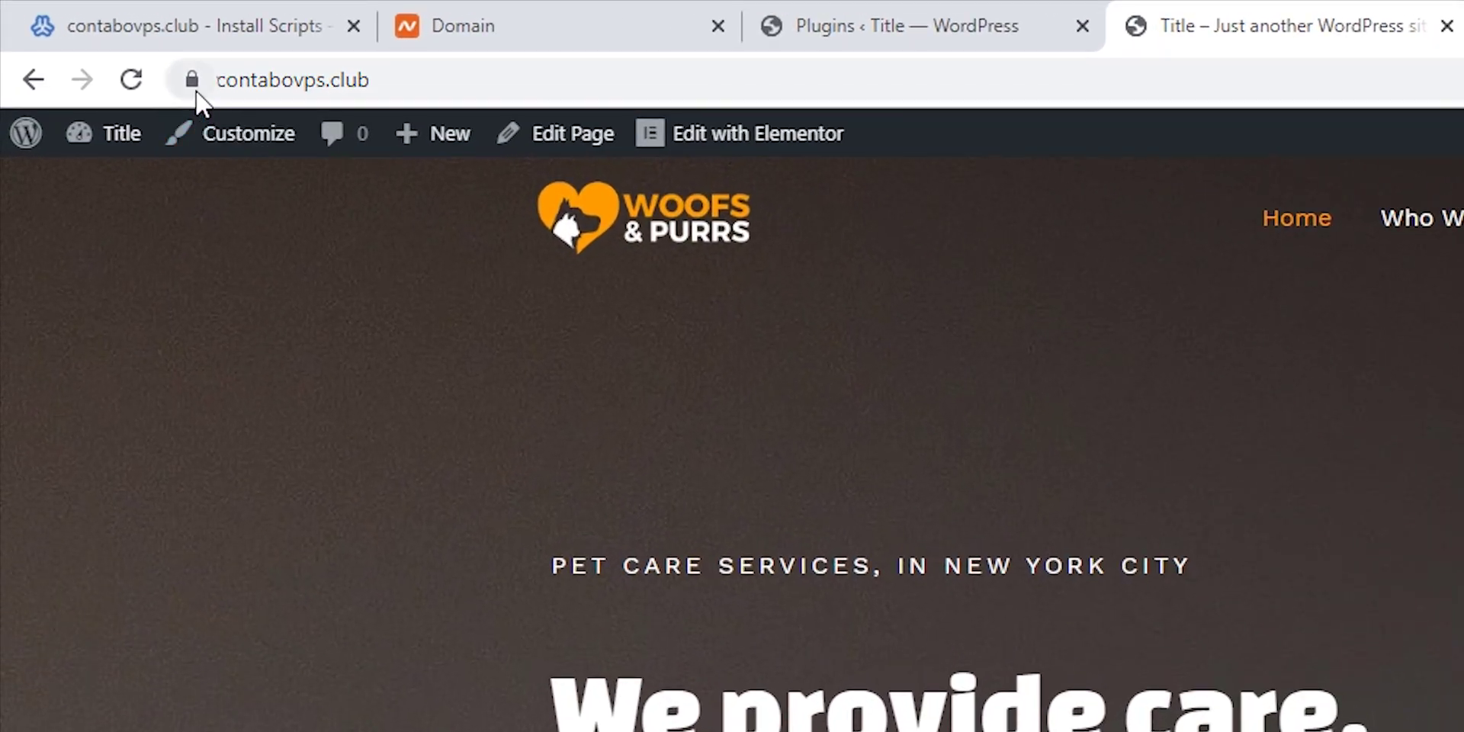
Step: Open the Contabo website from the VPS link in the video description and go to its VPS offers
{"action": "left_click", "coordinate": [151, 43]}
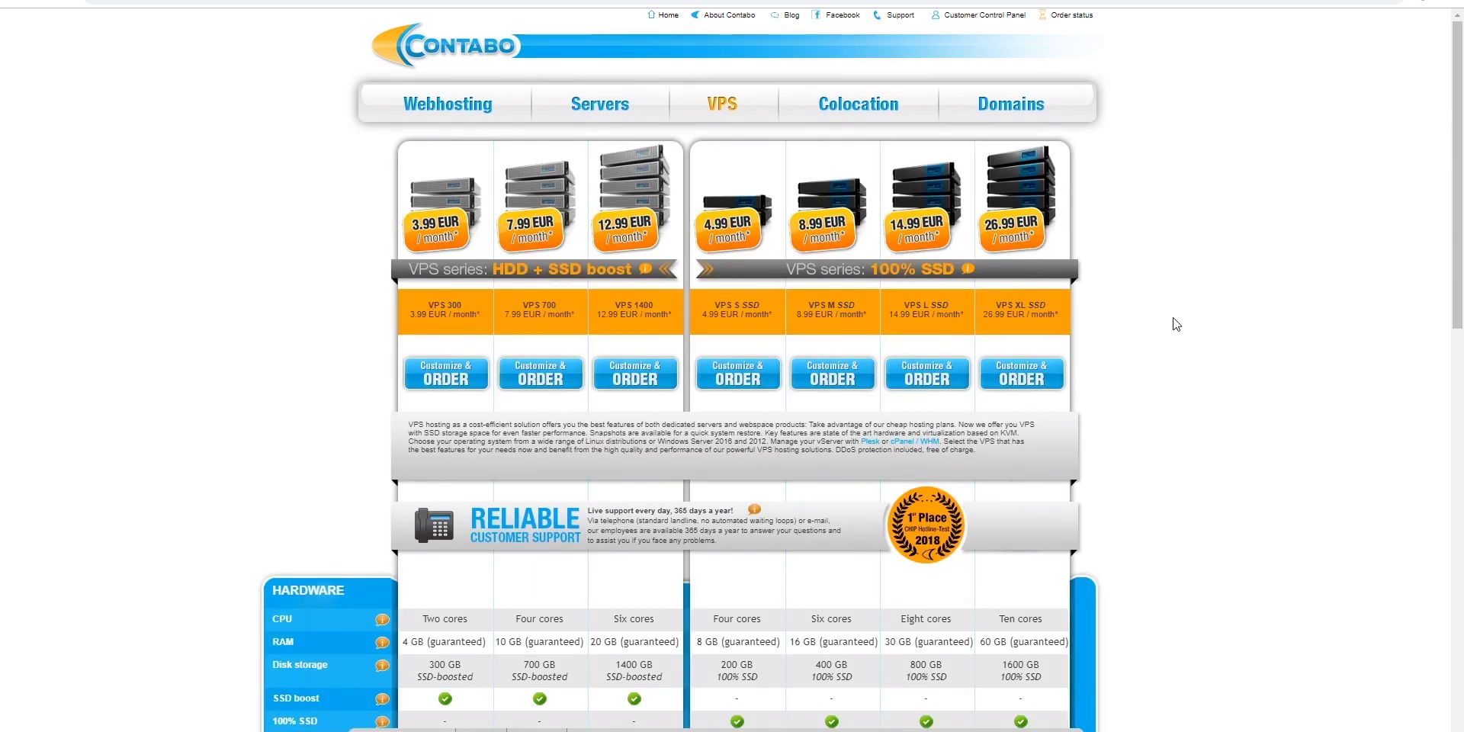
{"action": "scroll", "coordinate": [731, 366], "scroll_direction": "down", "scroll_amount": 3}
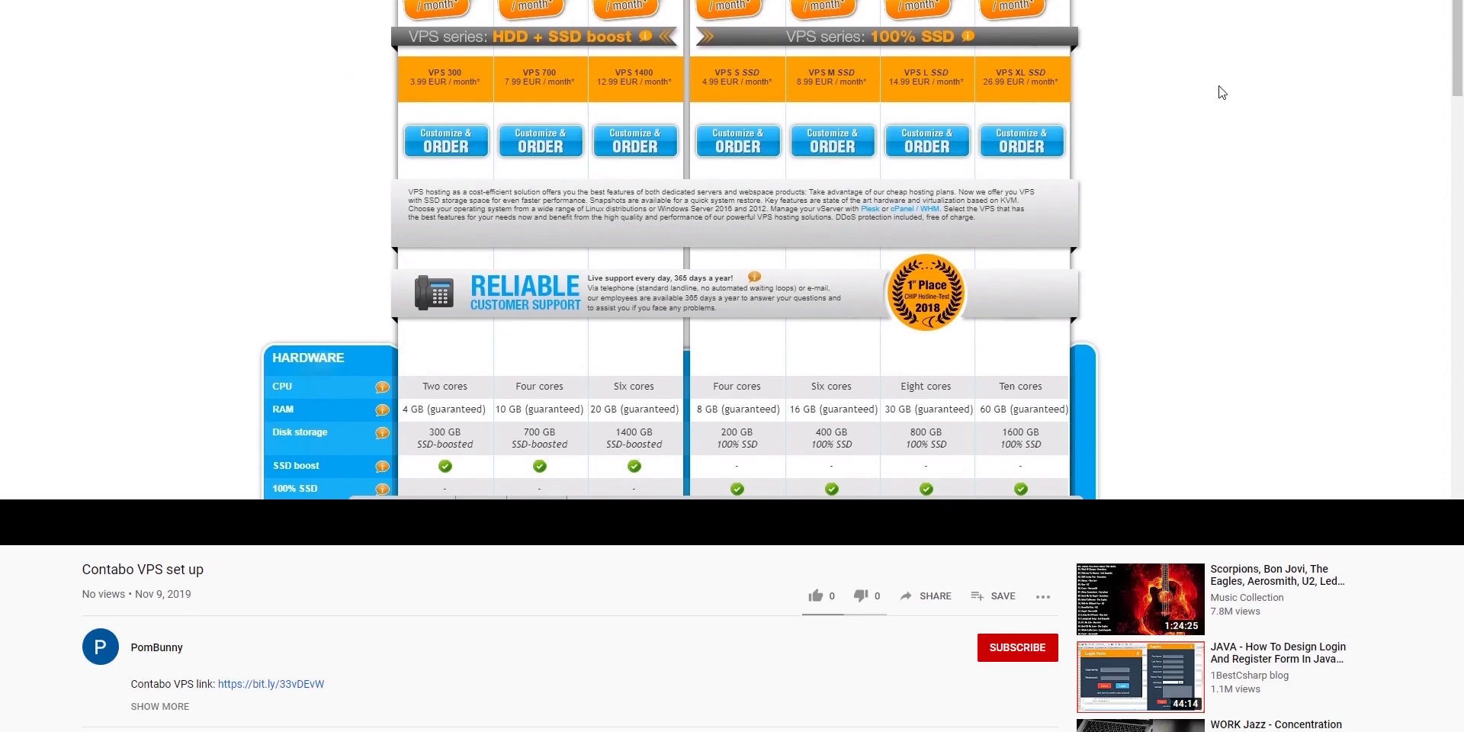
{"action": "scroll", "coordinate": [402, 592], "scroll_direction": "down", "scroll_amount": 1}
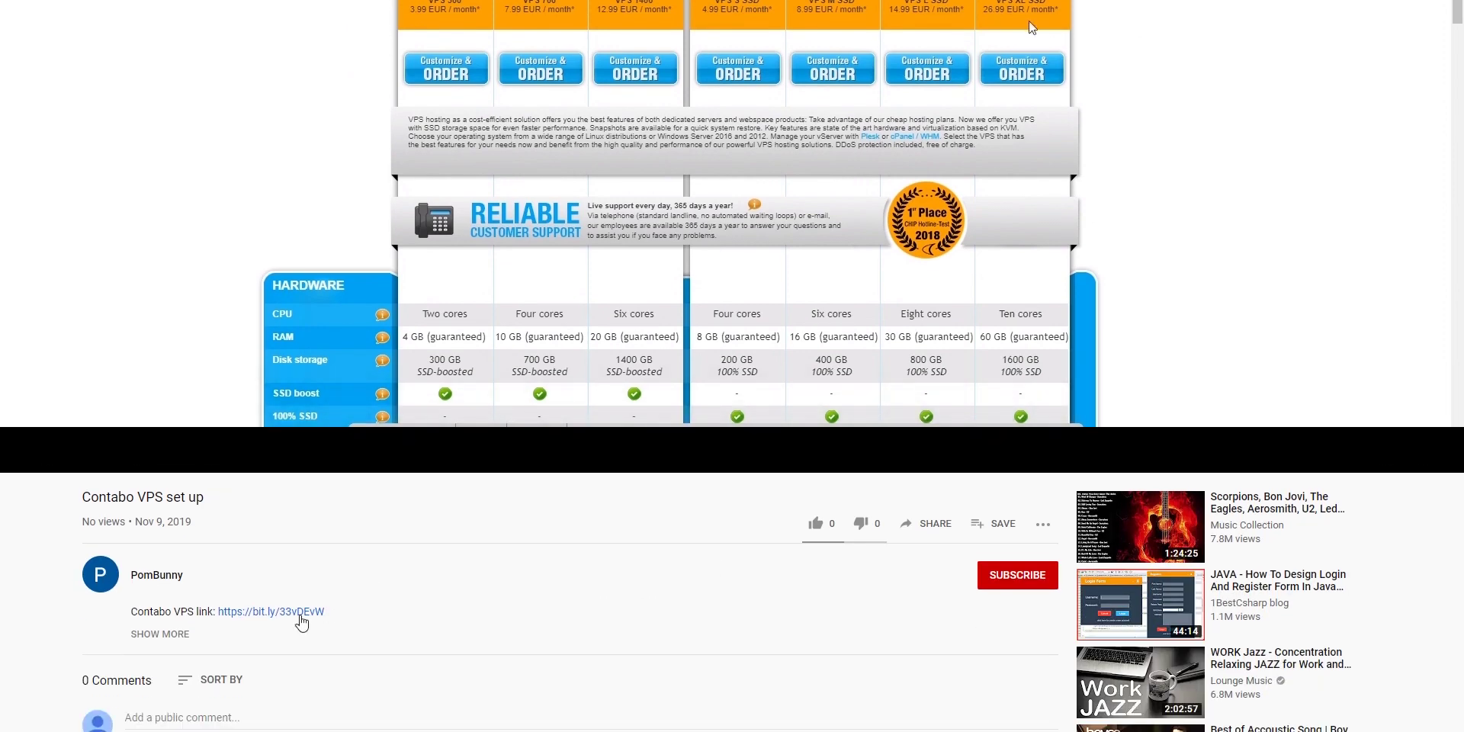
{"action": "left_click", "coordinate": [257, 614]}
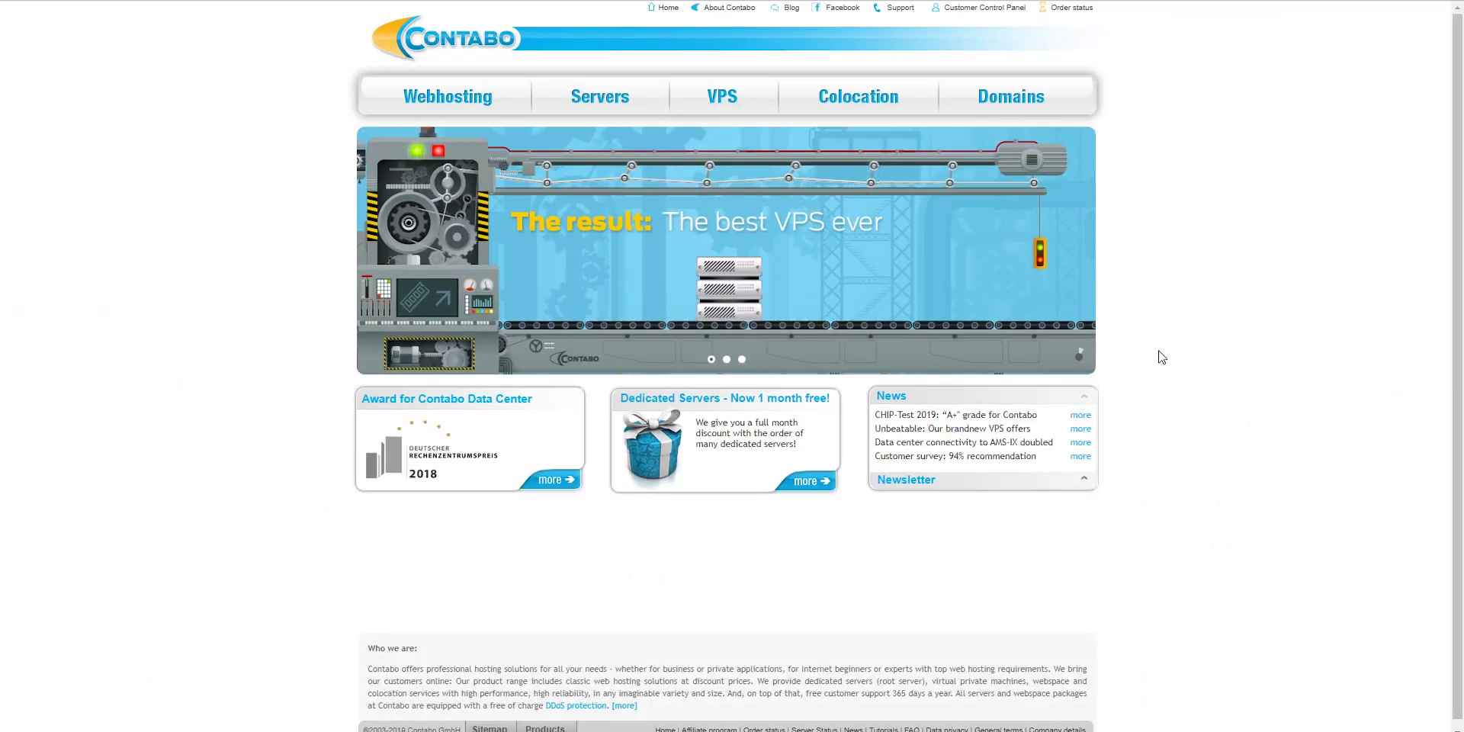
{"action": "left_click", "coordinate": [725, 102]}
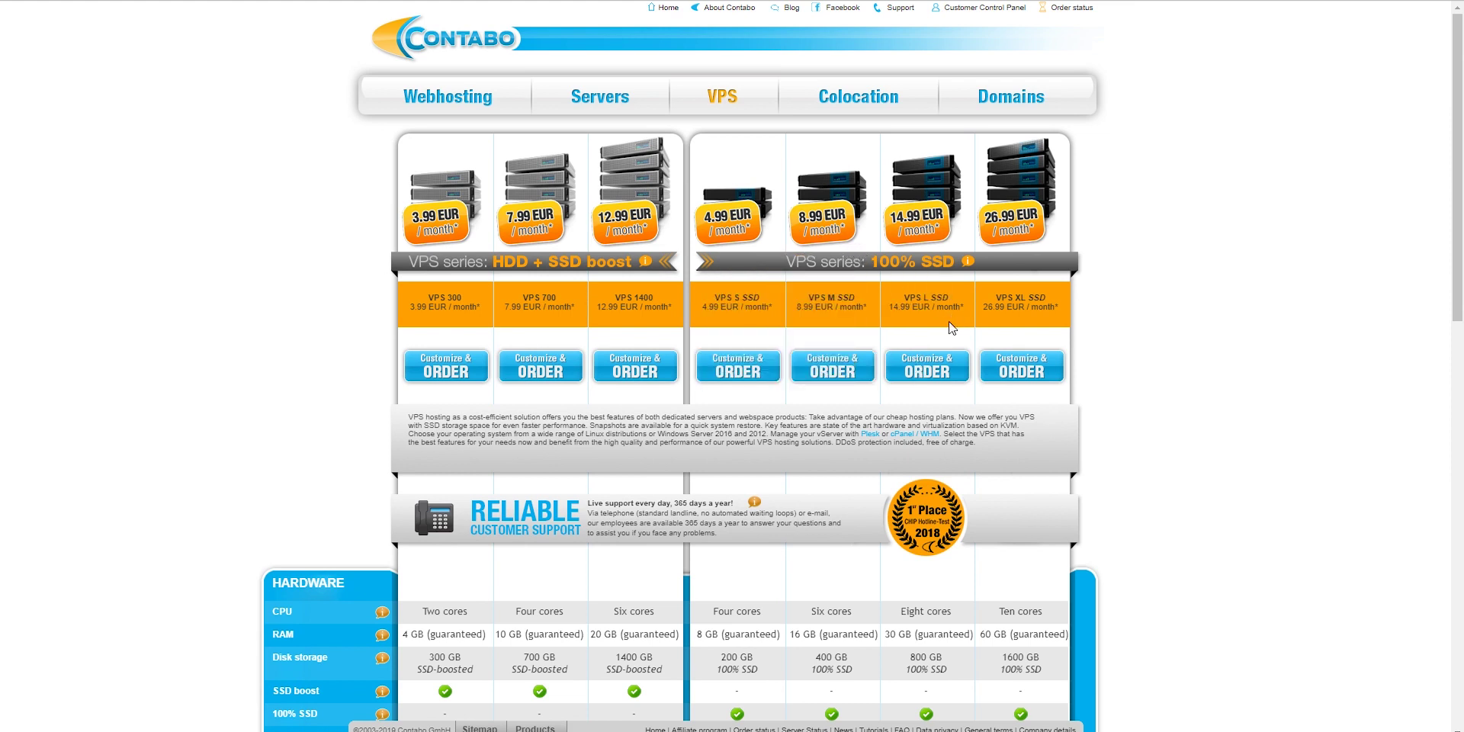
Step: Compare hardware, features and prices of the VPS plans and start customizing the VPS S SSD order
{"action": "scroll", "coordinate": [1166, 365], "scroll_direction": "down", "scroll_amount": 1}
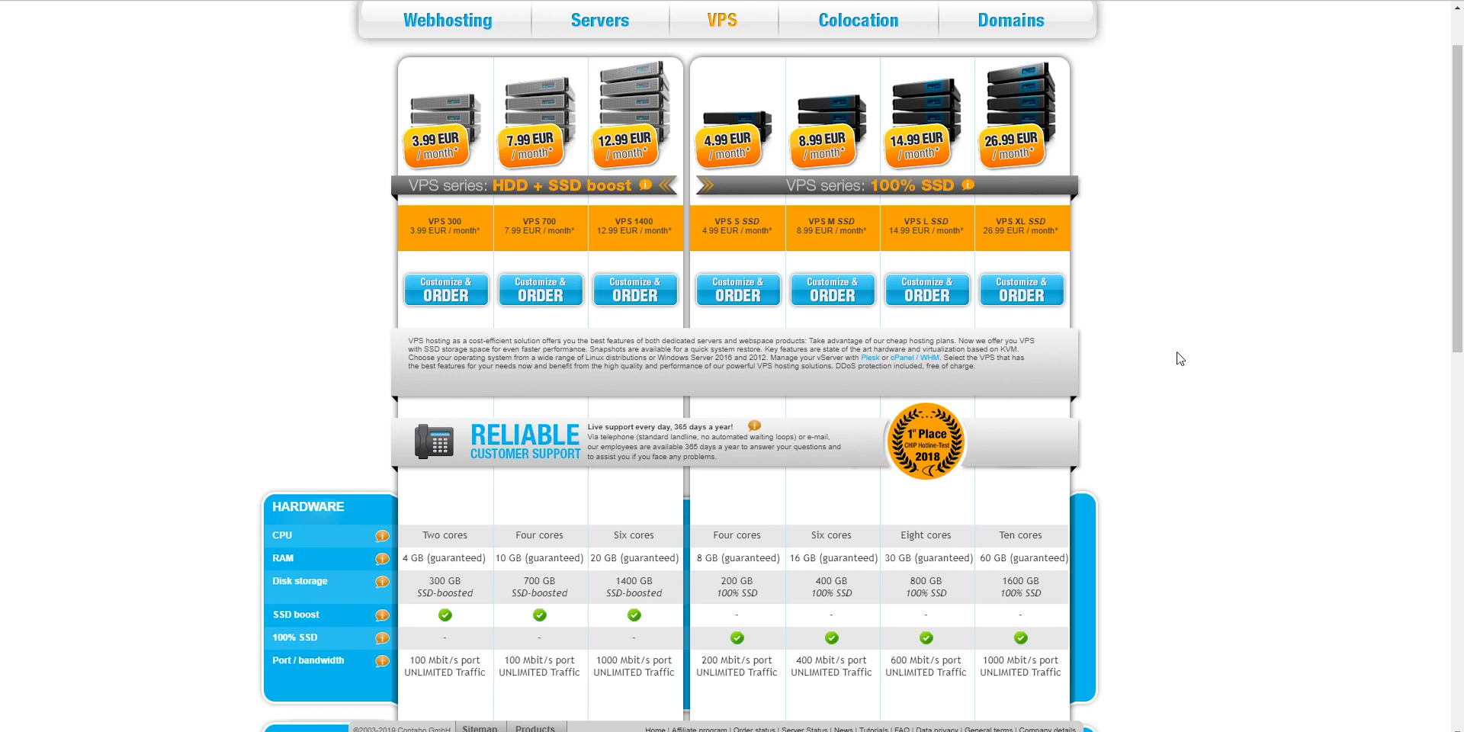
{"action": "scroll", "coordinate": [1174, 351], "scroll_direction": "down", "scroll_amount": 2}
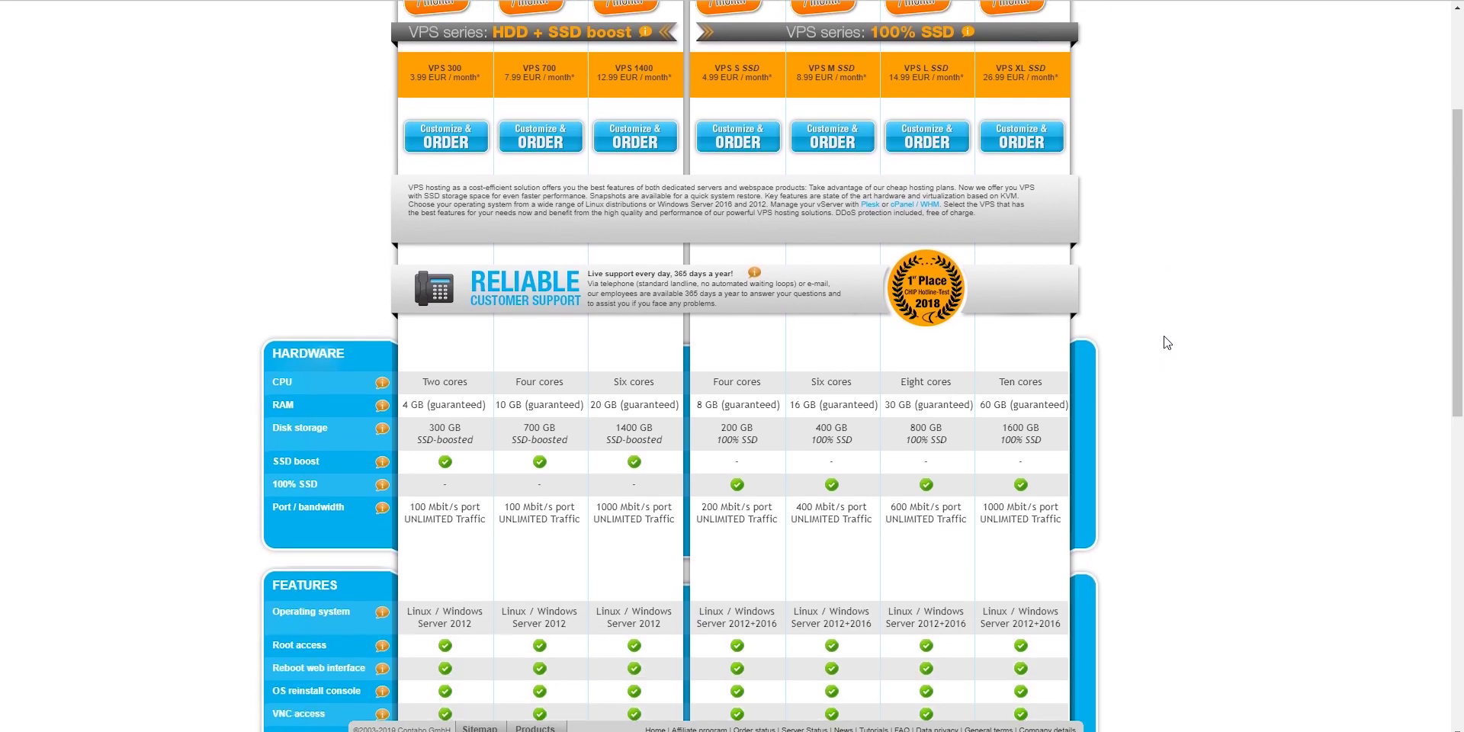
{"action": "scroll", "coordinate": [1166, 343], "scroll_direction": "down", "scroll_amount": 2}
{"action": "scroll", "coordinate": [1165, 341], "scroll_direction": "down", "scroll_amount": 5}
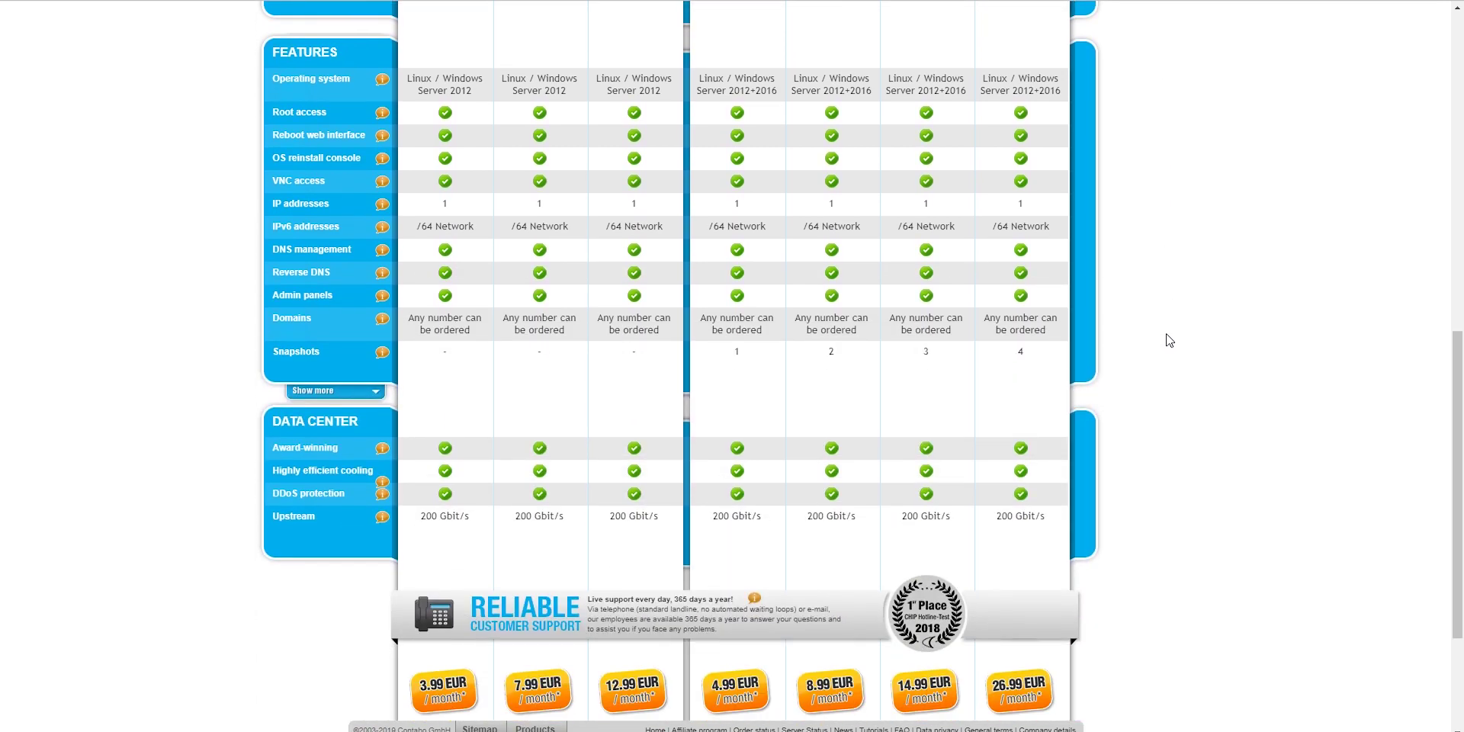
{"action": "scroll", "coordinate": [1169, 339], "scroll_direction": "down", "scroll_amount": 3}
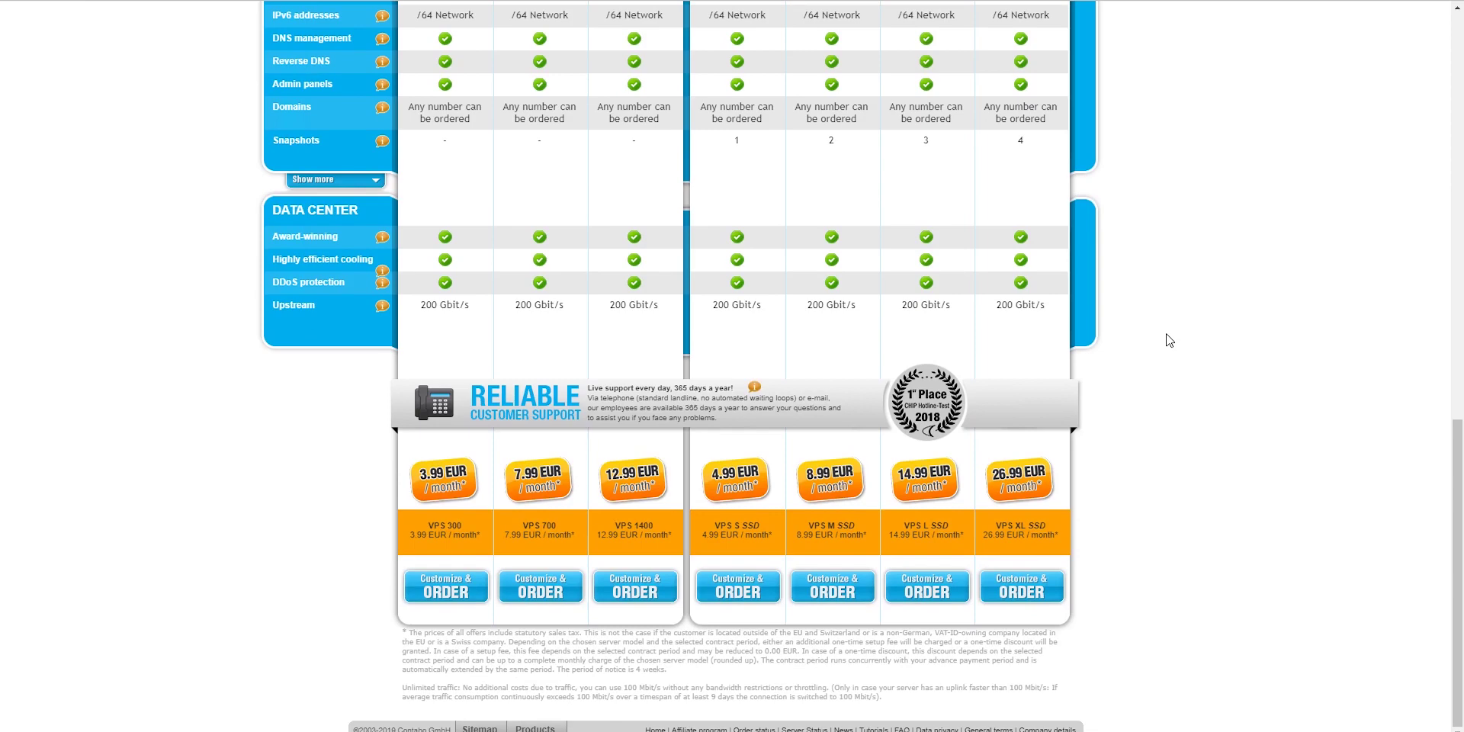
{"action": "scroll", "coordinate": [1169, 340], "scroll_direction": "up", "scroll_amount": 12}
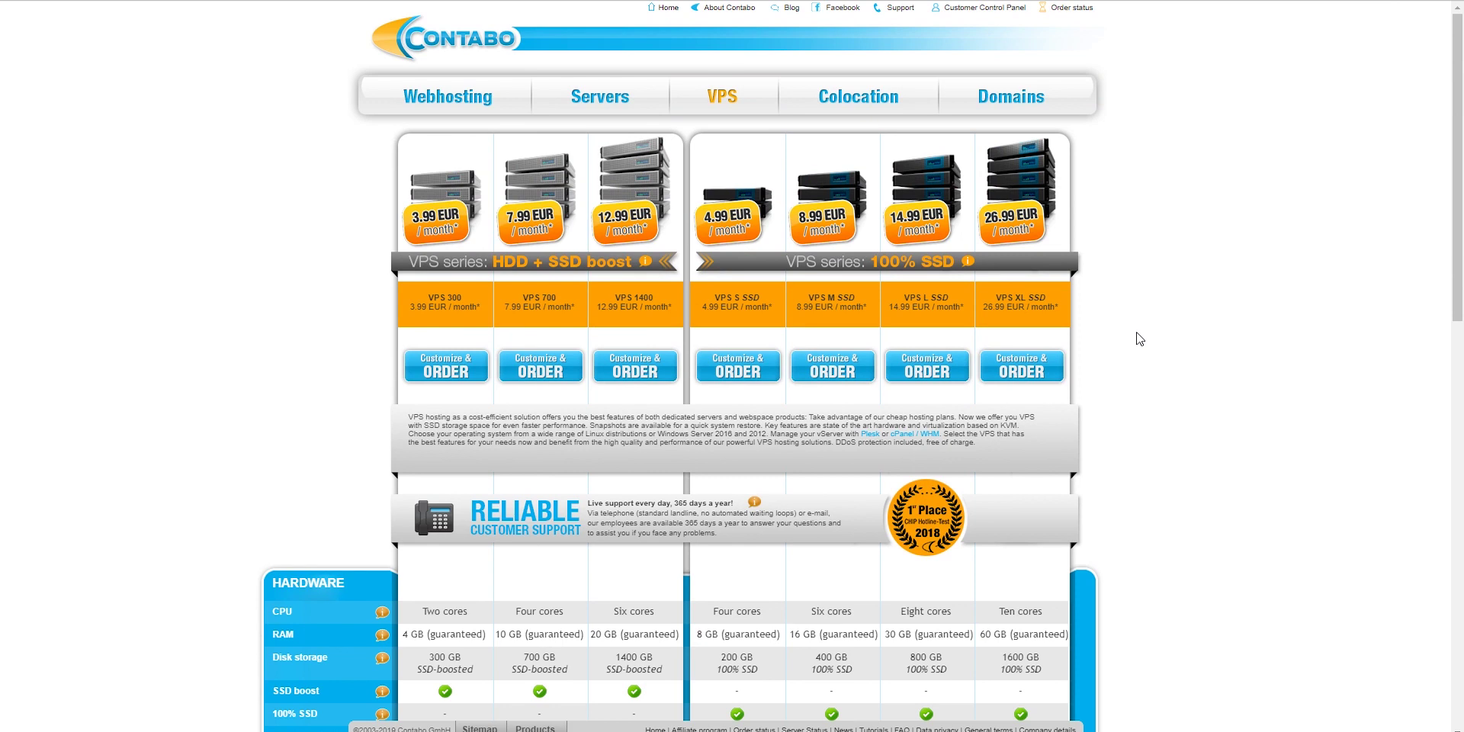
{"action": "left_click", "coordinate": [736, 372]}
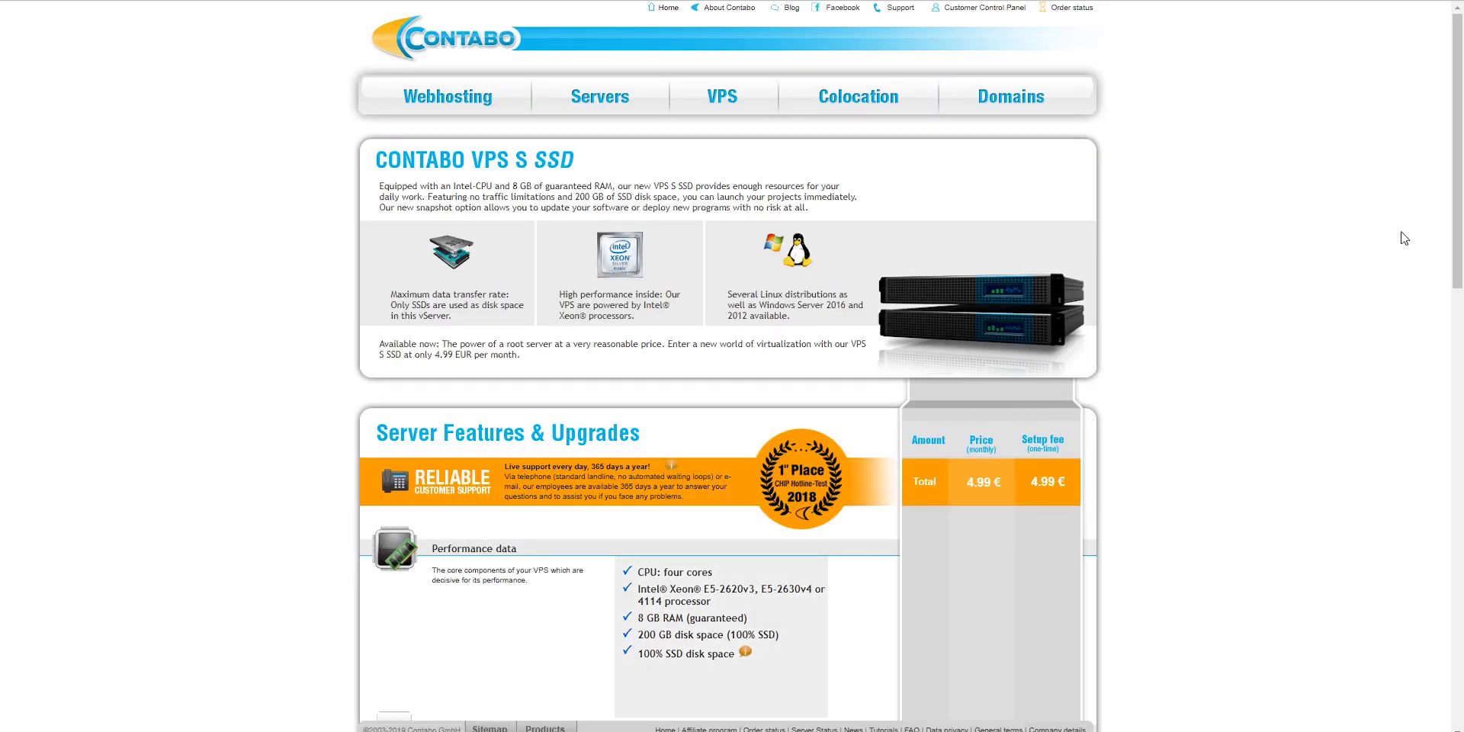
Step: Review the VPS S SSD performance, networking and service details, including the optional service upgrades
{"action": "left_click_drag", "start_coordinate": [1457, 234], "coordinate": [1458, 341]}
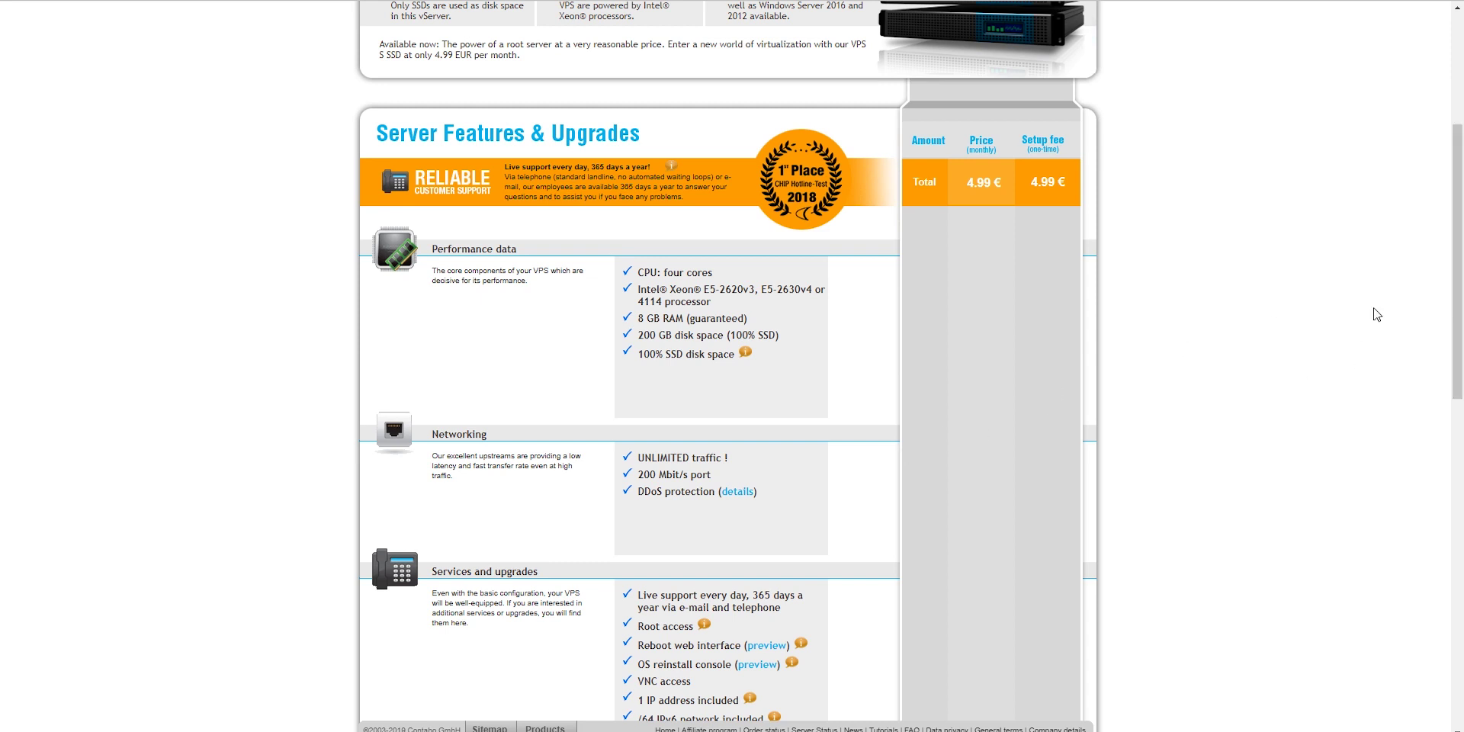
{"action": "left_click_drag", "start_coordinate": [1455, 308], "coordinate": [1461, 410]}
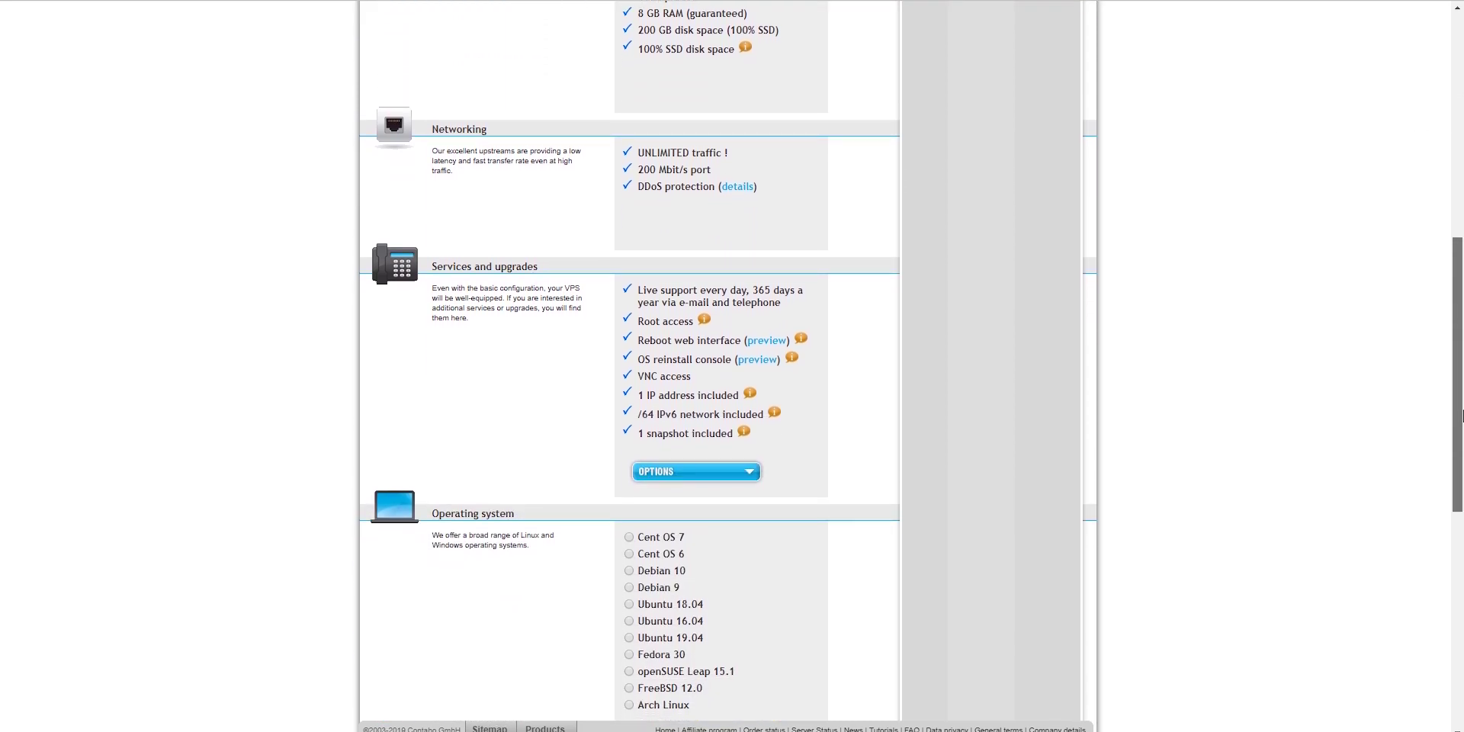
{"action": "scroll", "coordinate": [739, 428], "scroll_direction": "down", "scroll_amount": 1}
{"action": "left_click", "coordinate": [730, 415]}
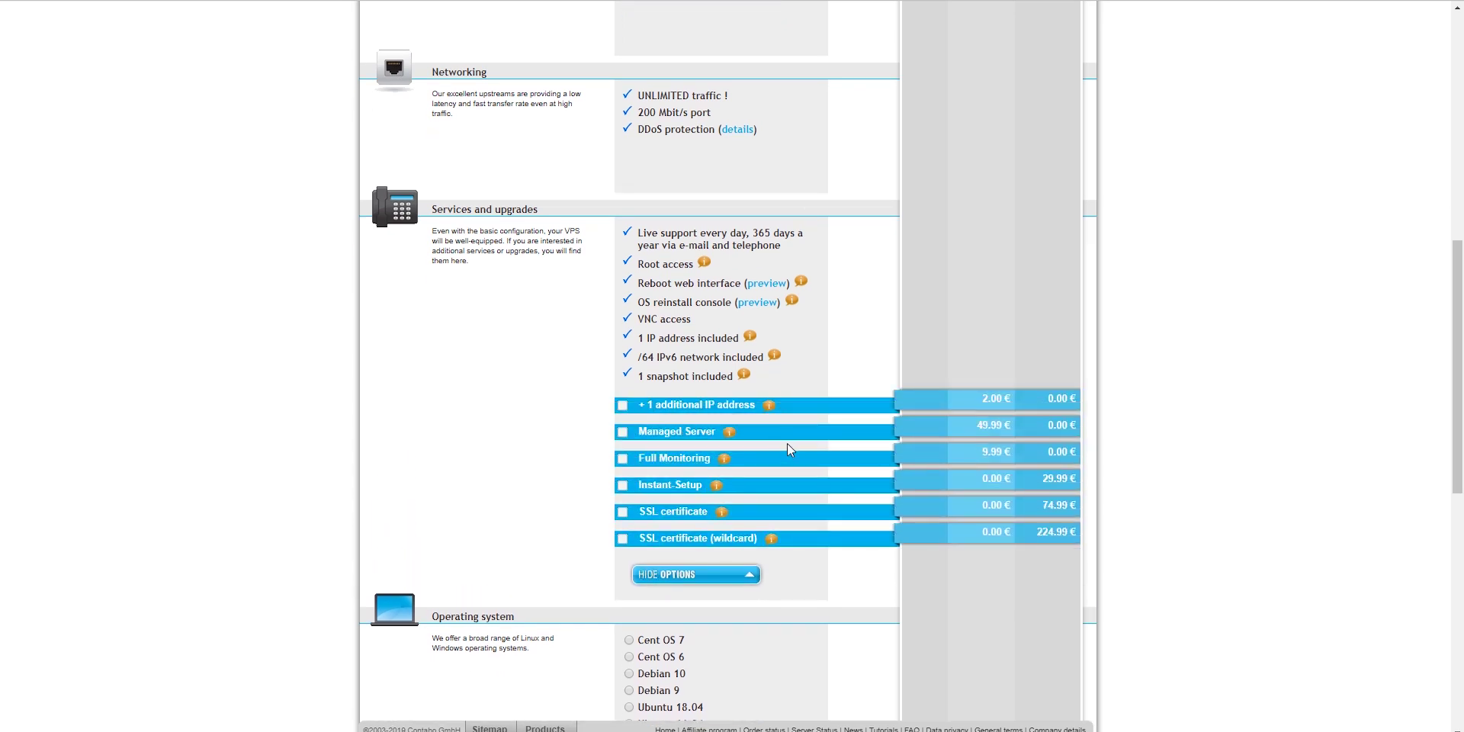
{"action": "left_click", "coordinate": [725, 577]}
Step: Choose Cent OS 7 as the server's operating system and check the optional Windows Server editions
{"action": "scroll", "coordinate": [631, 321], "scroll_direction": "down", "scroll_amount": 2}
{"action": "left_click", "coordinate": [630, 317]}
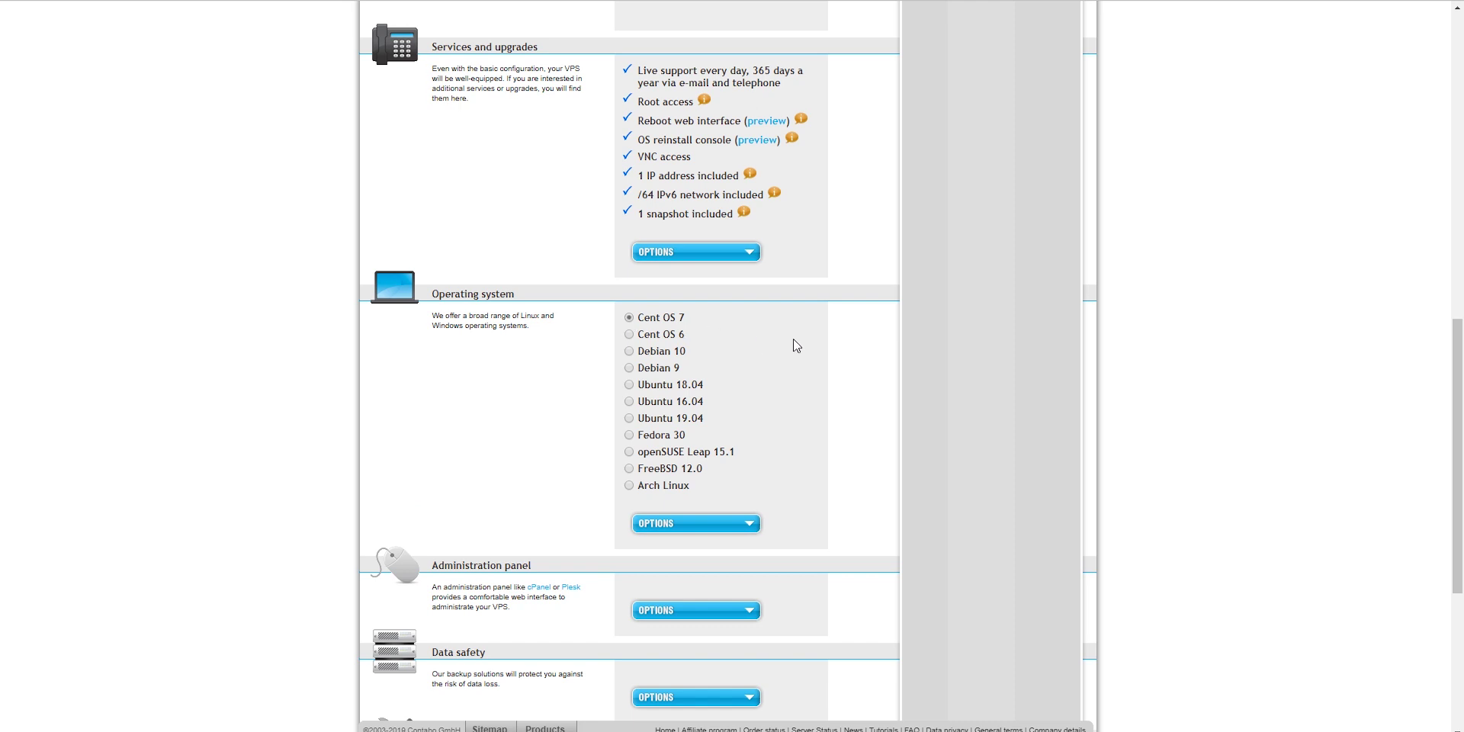
{"action": "left_click", "coordinate": [741, 524]}
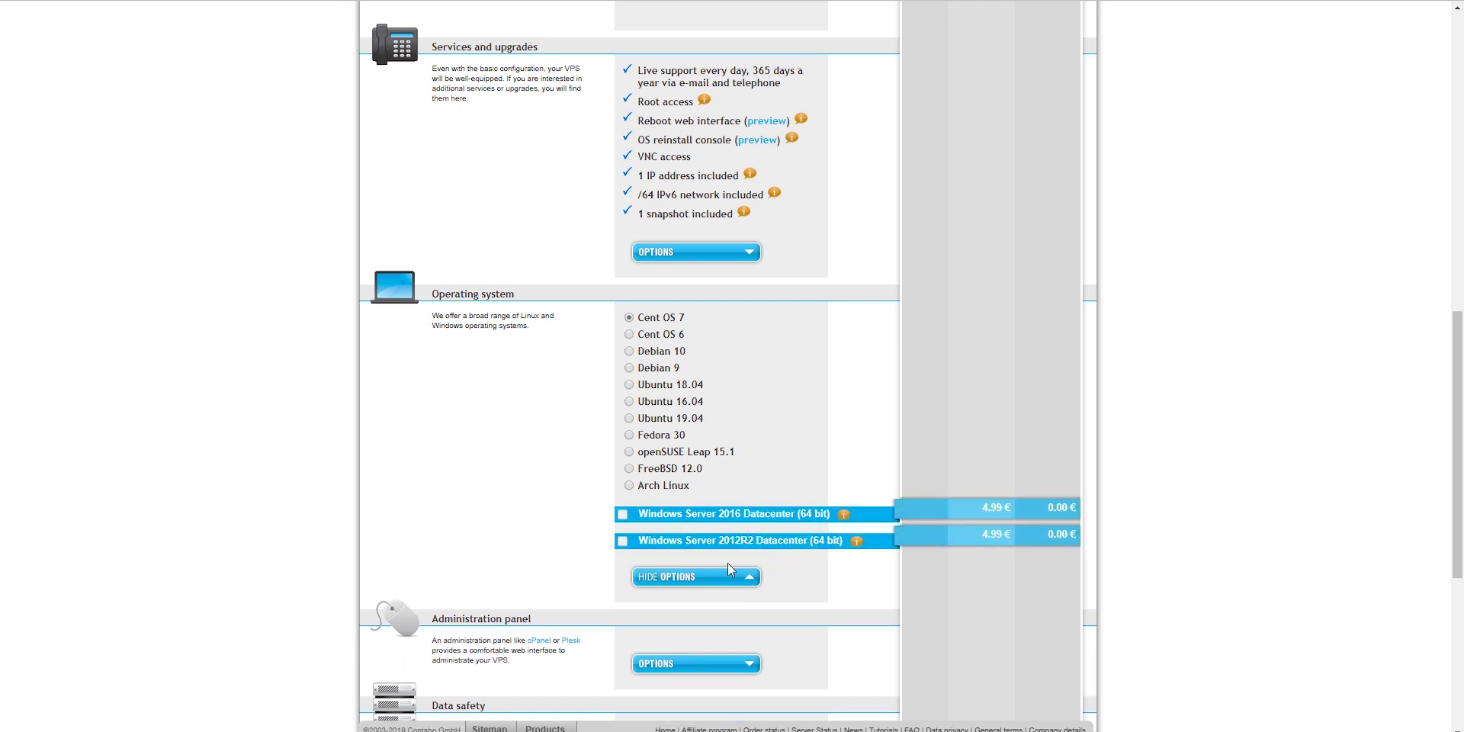
{"action": "left_click", "coordinate": [708, 578]}
Step: Add LAMP as the administration panel option for the VPS
{"action": "scroll", "coordinate": [1385, 523], "scroll_direction": "down", "scroll_amount": 4}
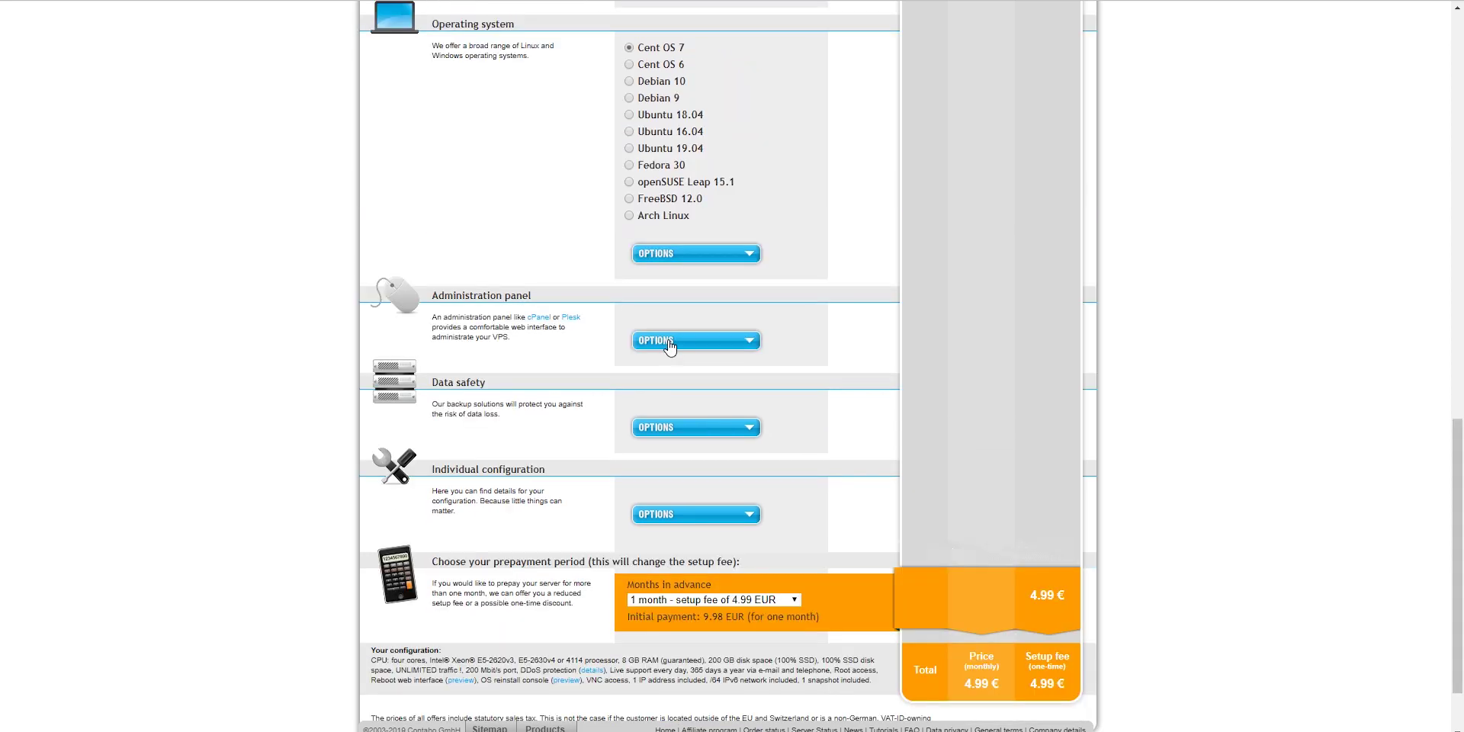
{"action": "left_click", "coordinate": [668, 339]}
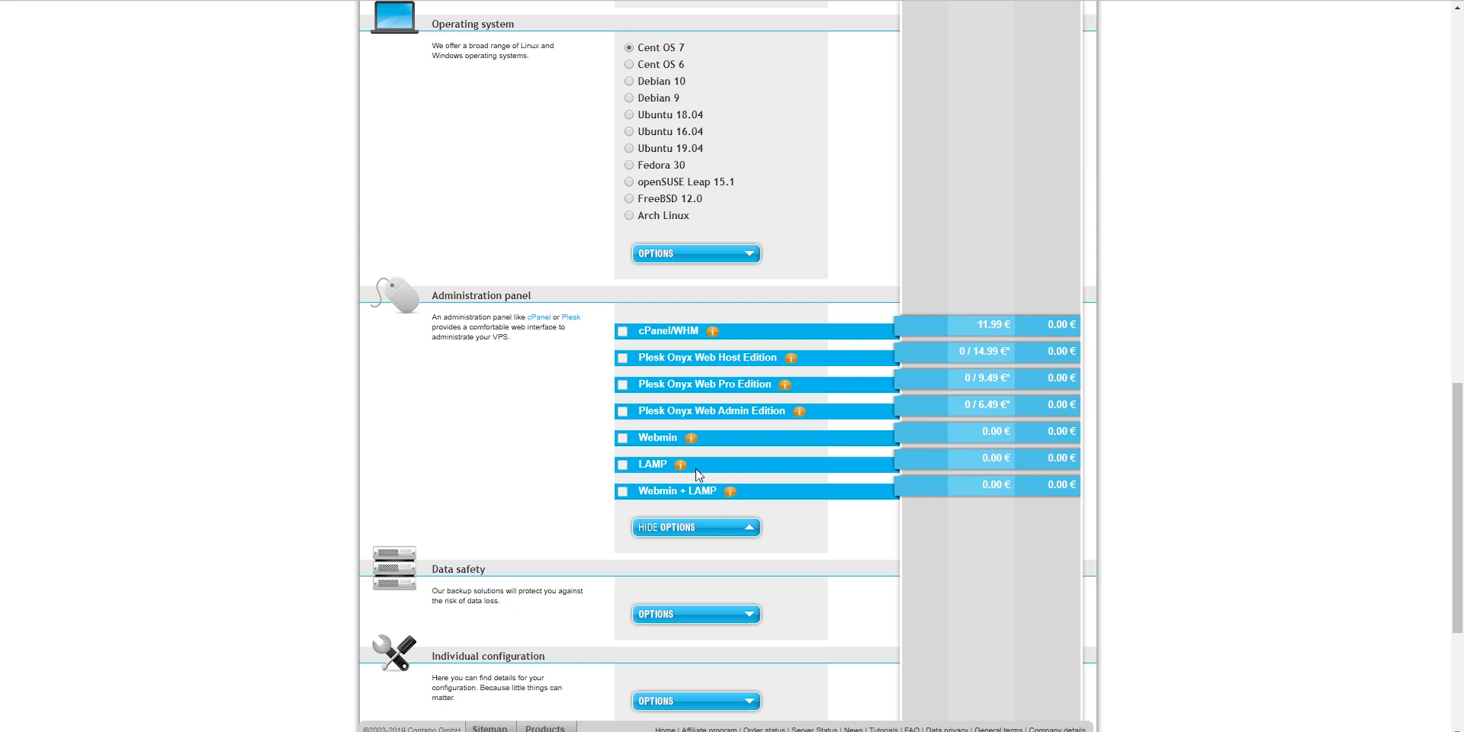
{"action": "left_click", "coordinate": [623, 466]}
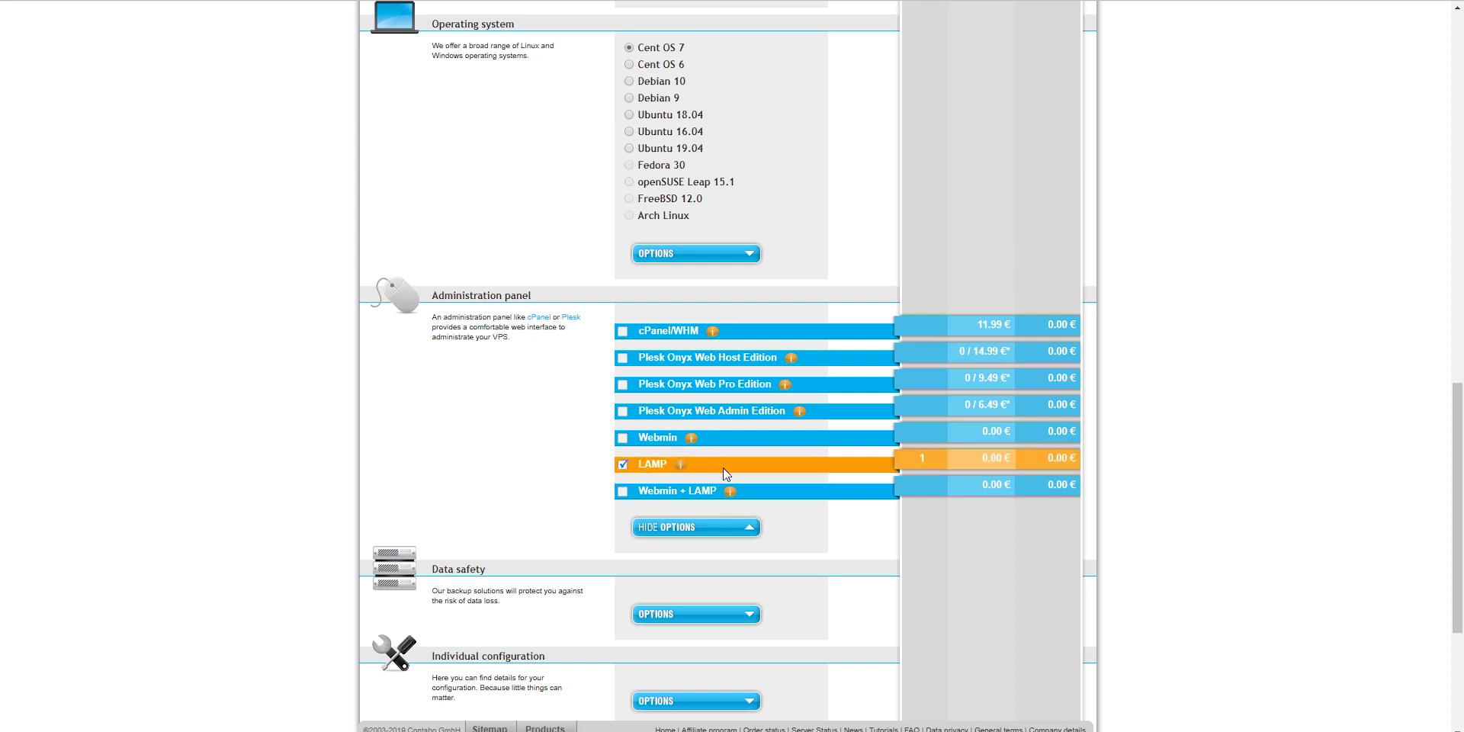
Step: Show the available backup space options and the individual configuration options
{"action": "scroll", "coordinate": [723, 468], "scroll_direction": "down", "scroll_amount": 3}
{"action": "left_click", "coordinate": [717, 405]}
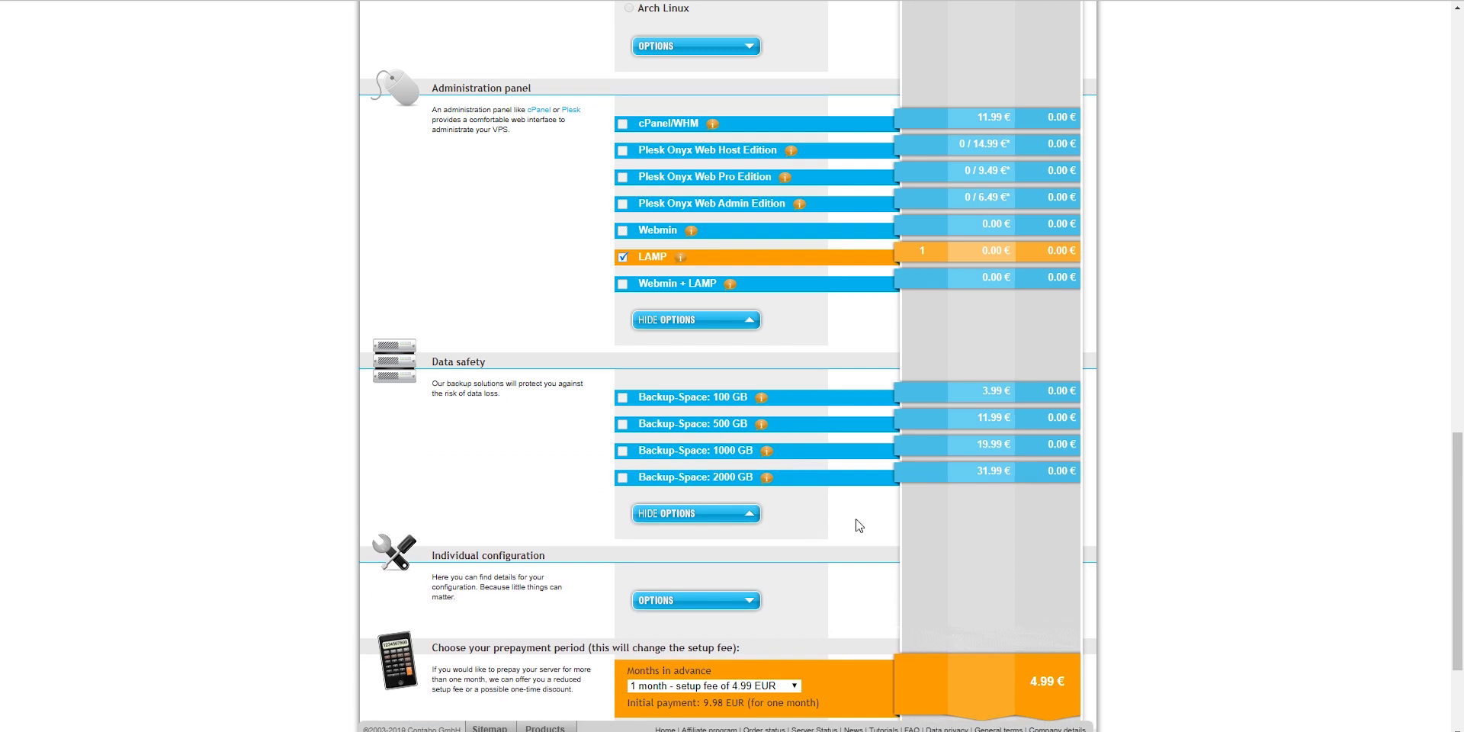
{"action": "scroll", "coordinate": [839, 517], "scroll_direction": "down", "scroll_amount": 2}
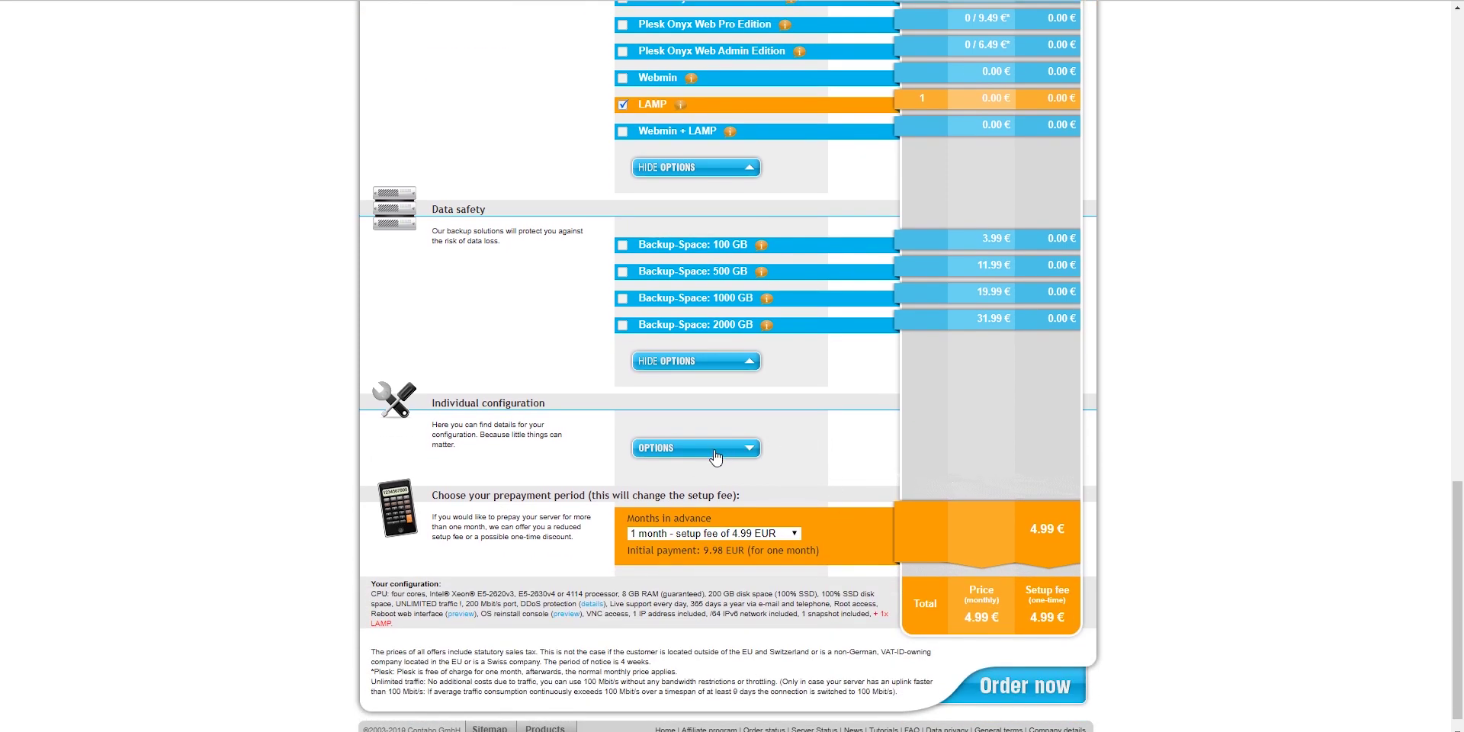
{"action": "left_click", "coordinate": [713, 450]}
{"action": "scroll", "coordinate": [813, 442], "scroll_direction": "down", "scroll_amount": 1}
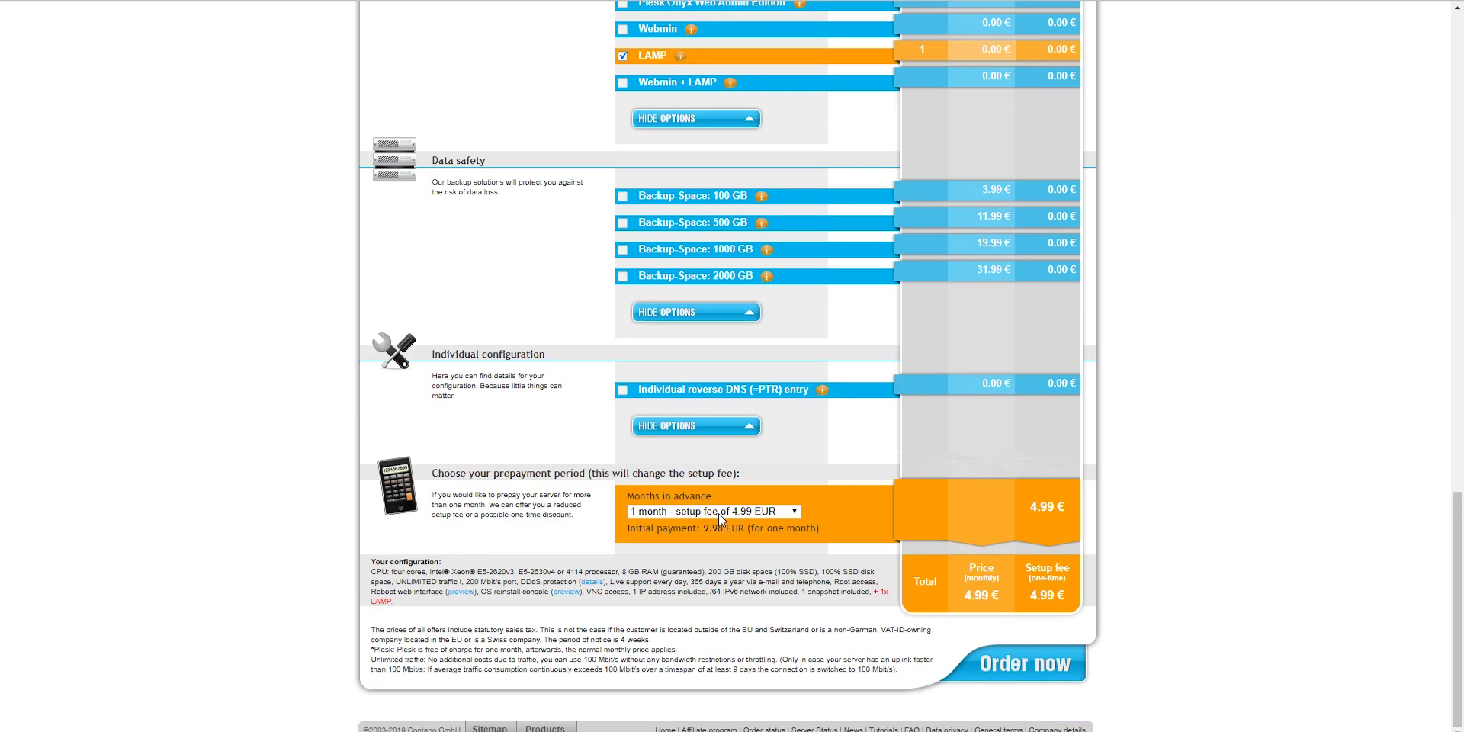
Step: Keep the prepayment period at 1 month with a 4.99 EUR setup fee and proceed with the order
{"action": "left_click", "coordinate": [718, 512]}
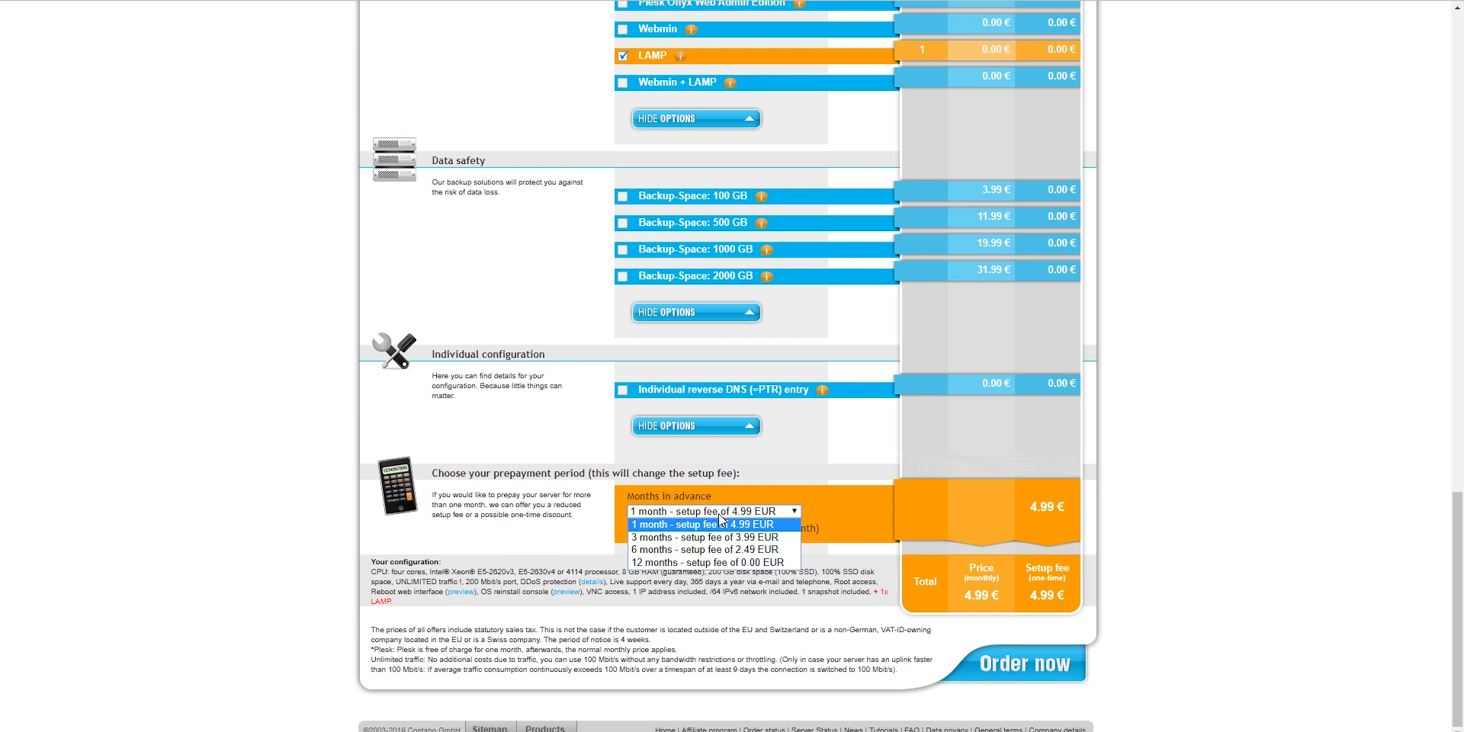
{"action": "left_click", "coordinate": [721, 523]}
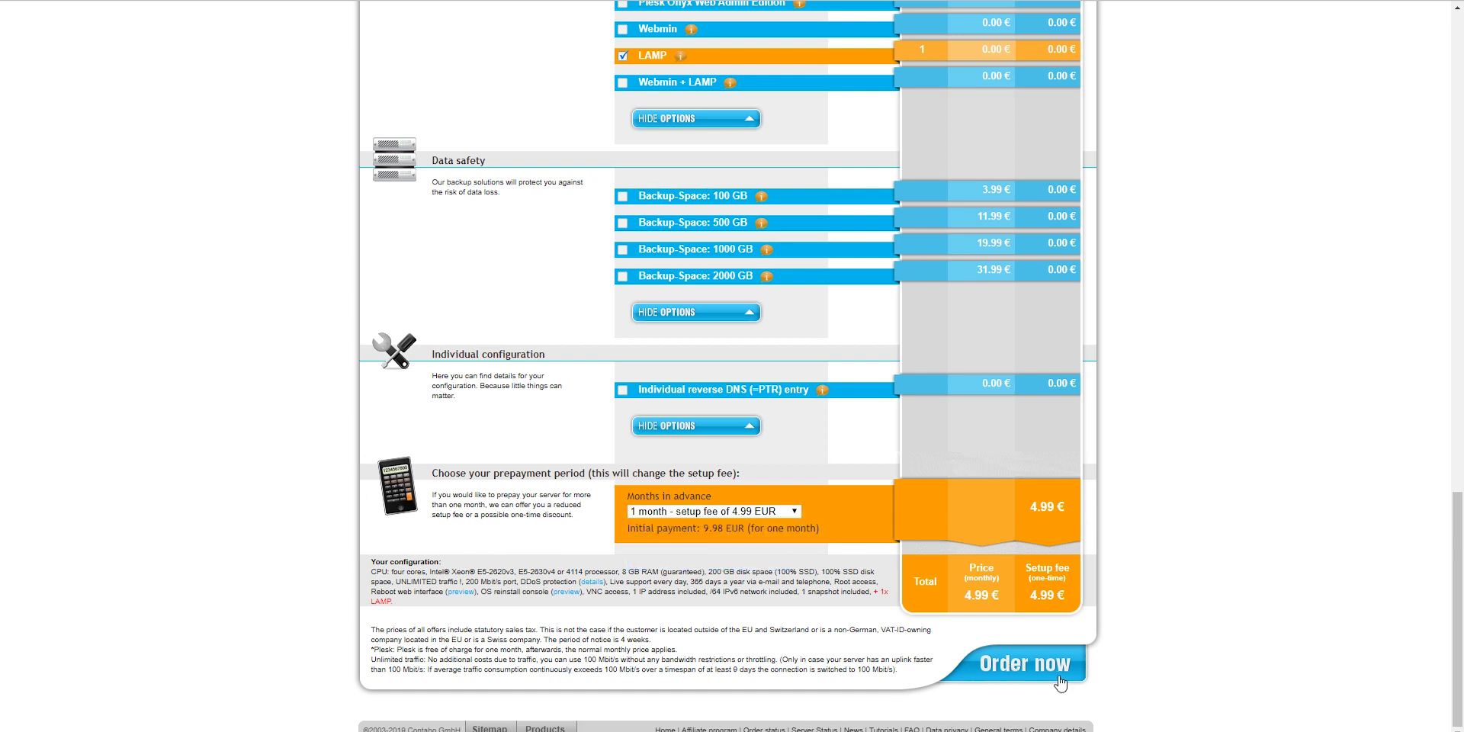
{"action": "left_click", "coordinate": [1011, 670]}
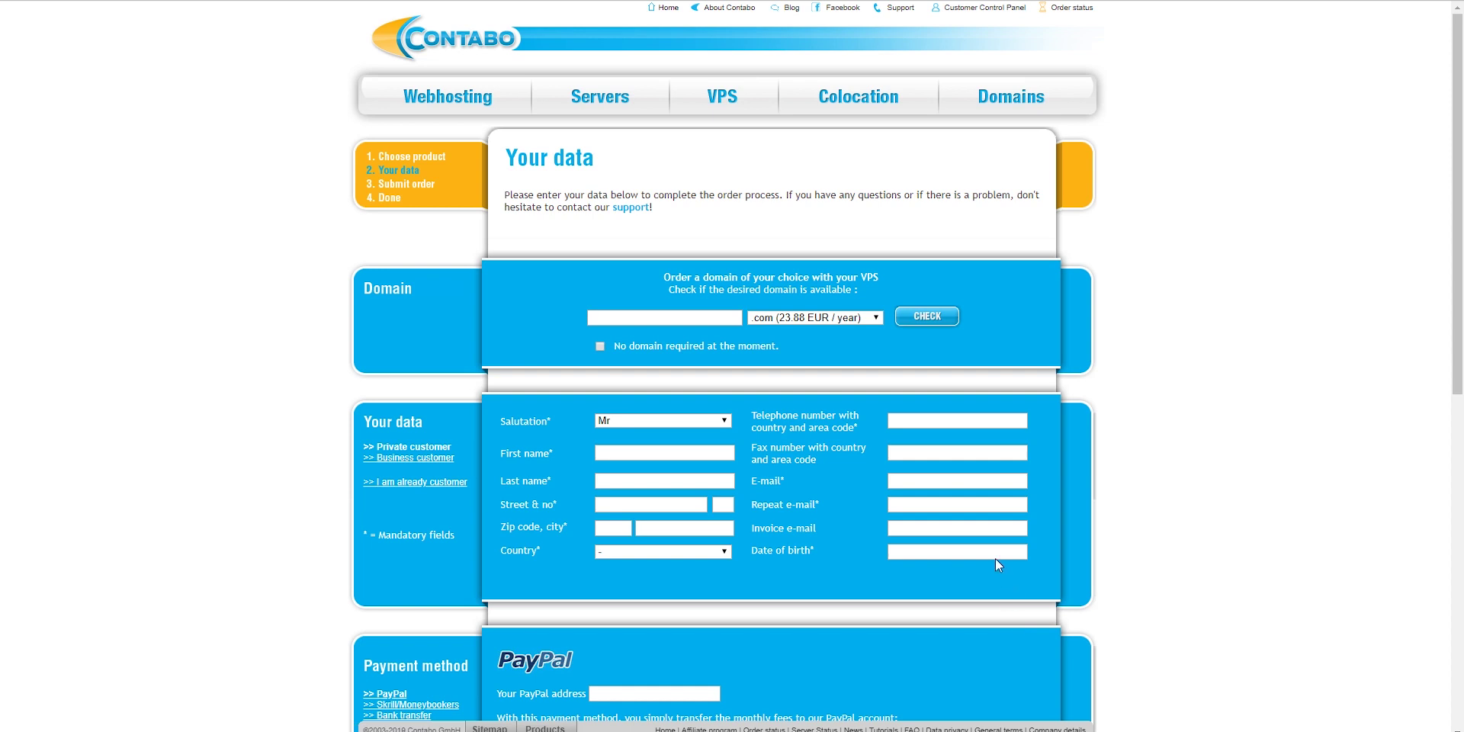
Step: Specify that no domain is required, accept the general terms and the private customer declaration, and submit the order
{"action": "left_click", "coordinate": [600, 347]}
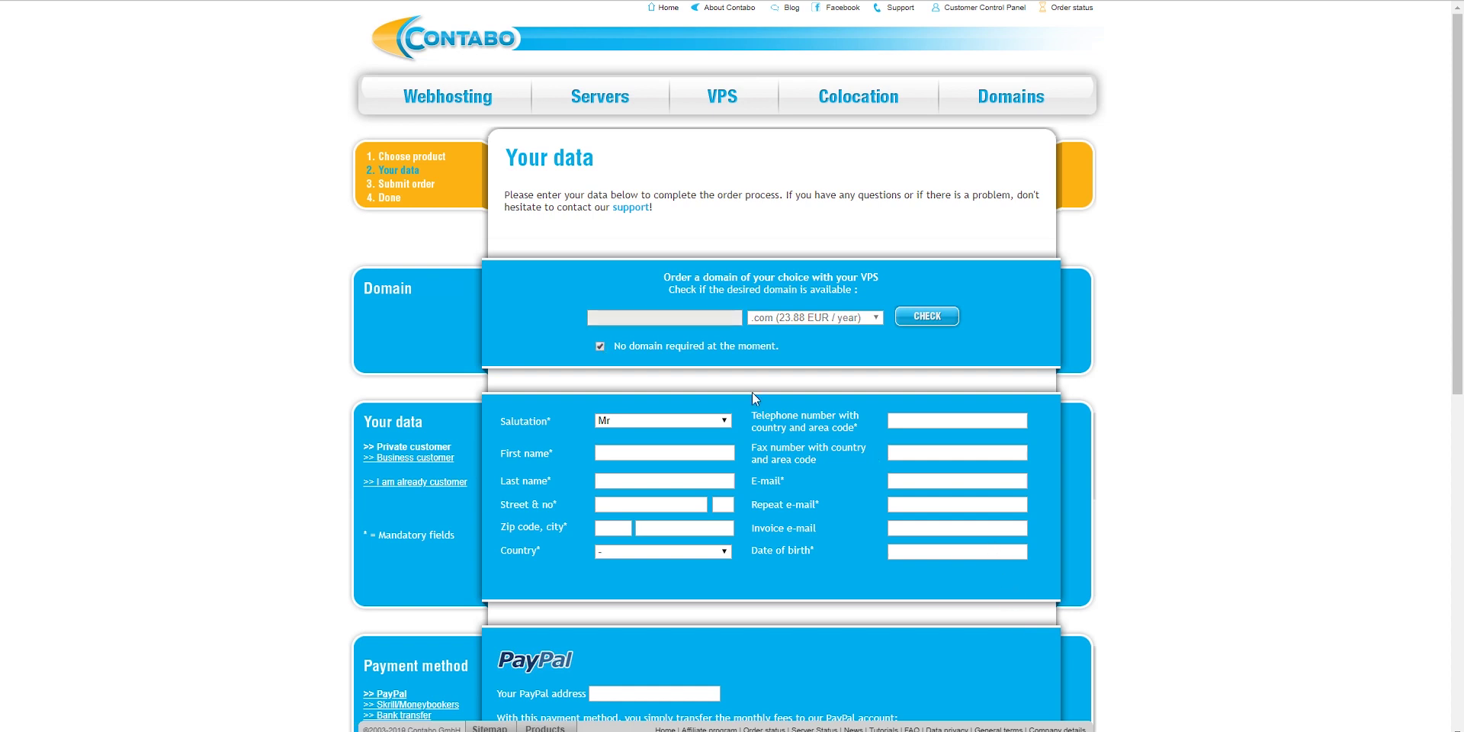
{"action": "scroll", "coordinate": [943, 464], "scroll_direction": "down", "scroll_amount": 1}
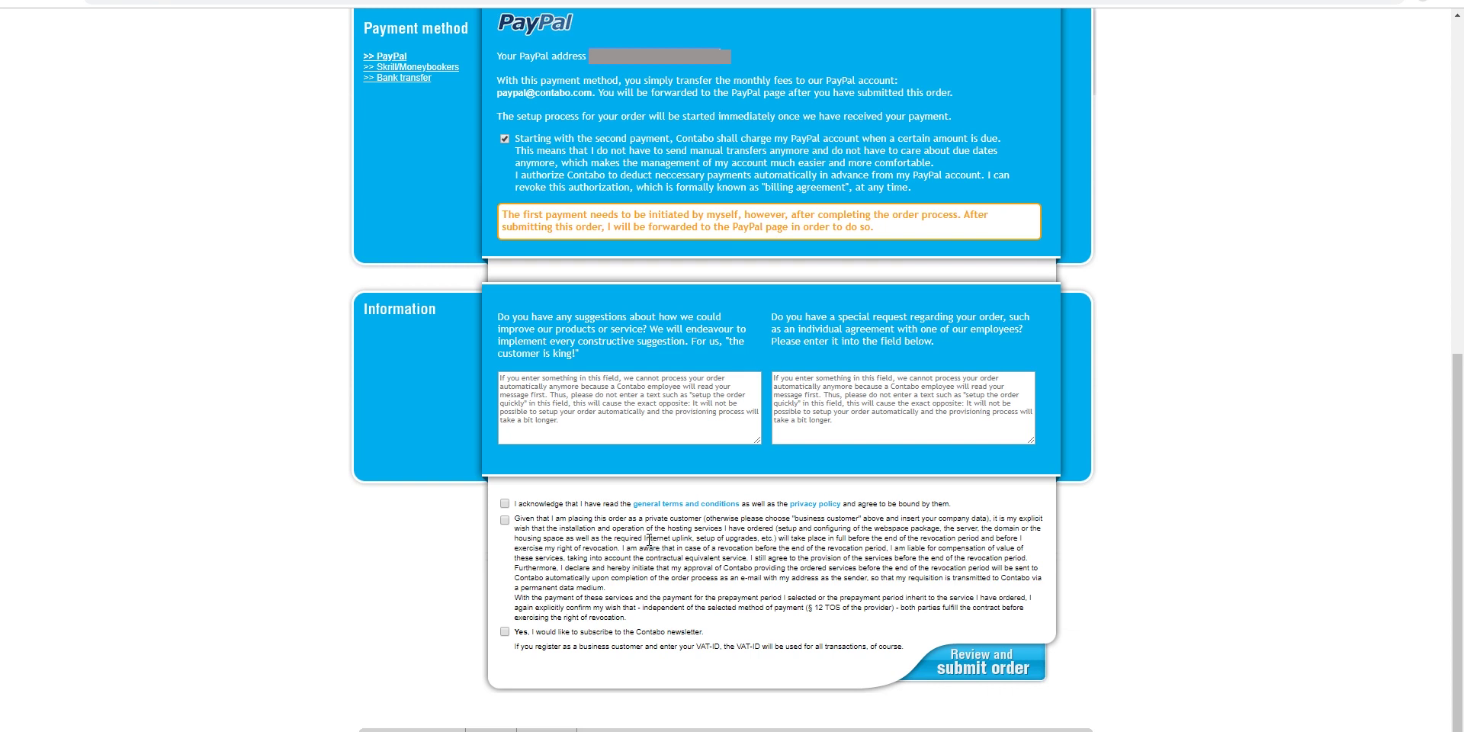
{"action": "left_click", "coordinate": [503, 503]}
{"action": "left_click", "coordinate": [504, 520]}
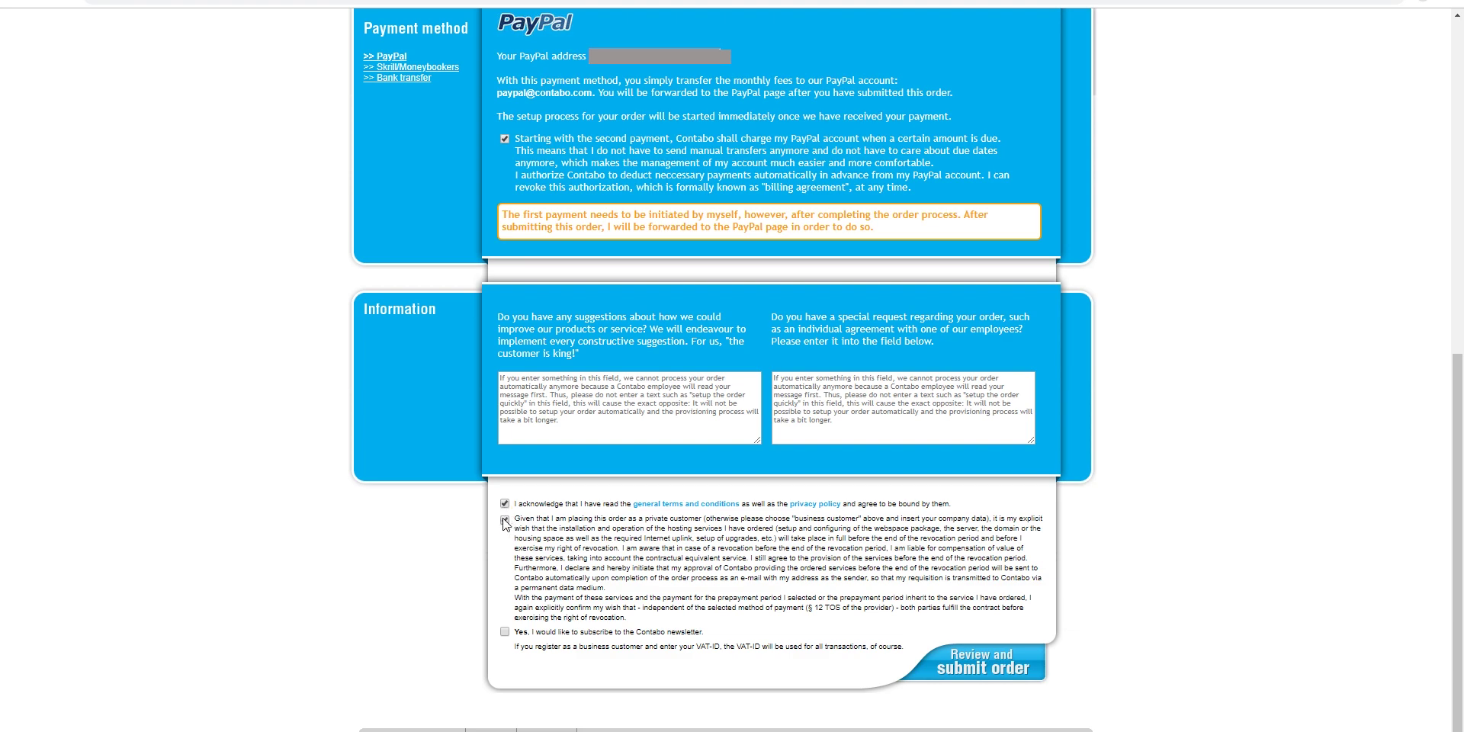
{"action": "left_click", "coordinate": [971, 668]}
{"action": "left_click", "coordinate": [993, 656]}
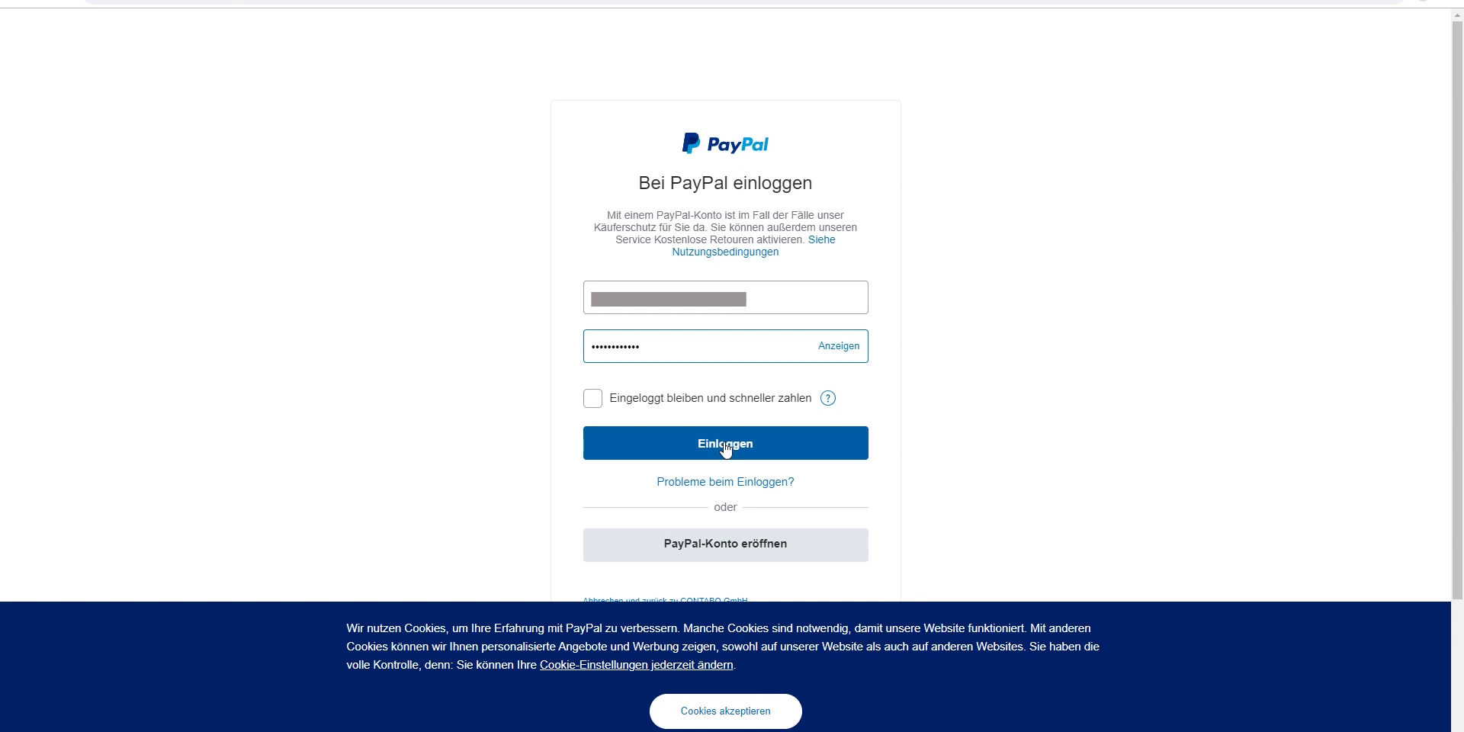
Step: Log in to PayPal with One Touch activated and agree to the recurring payments to CONTABO GmbH
{"action": "left_click", "coordinate": [725, 446]}
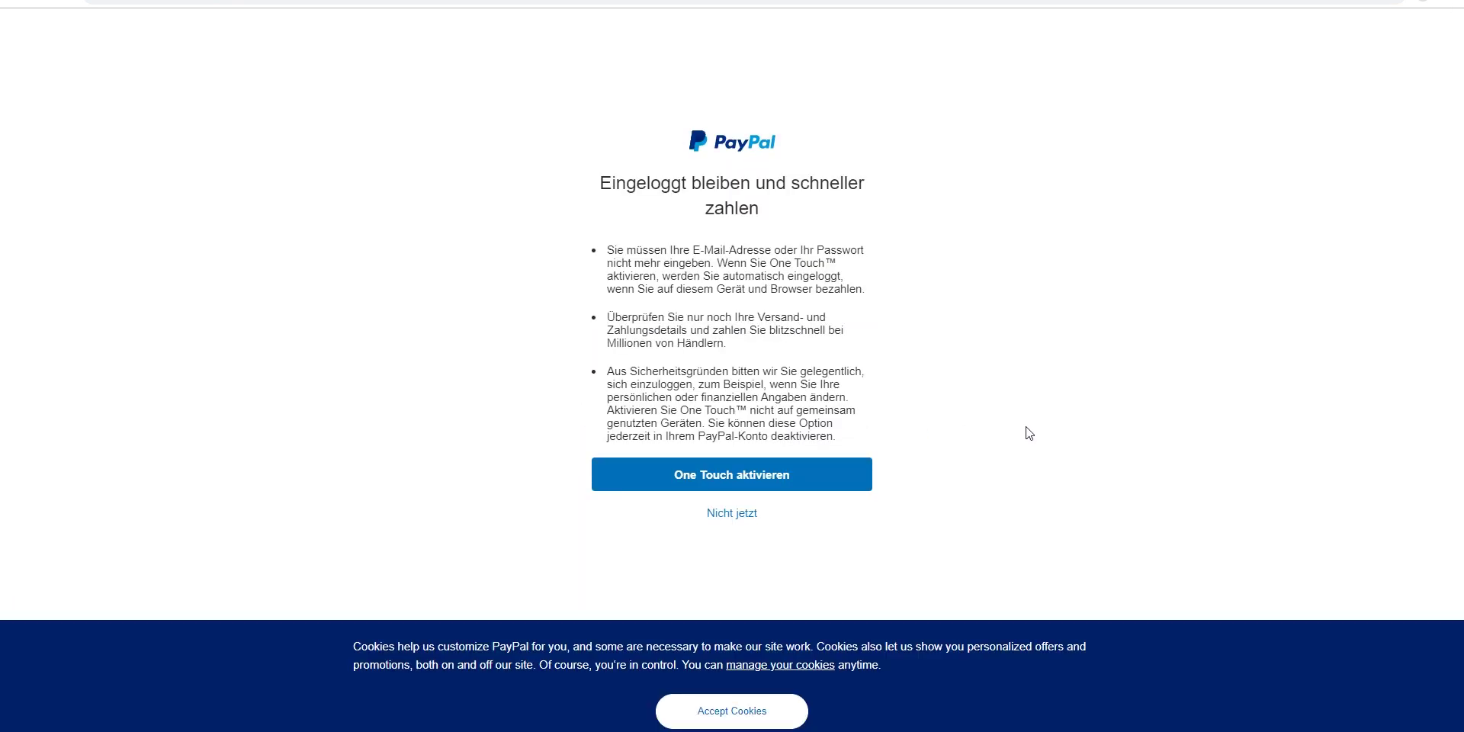
{"action": "left_click", "coordinate": [708, 465]}
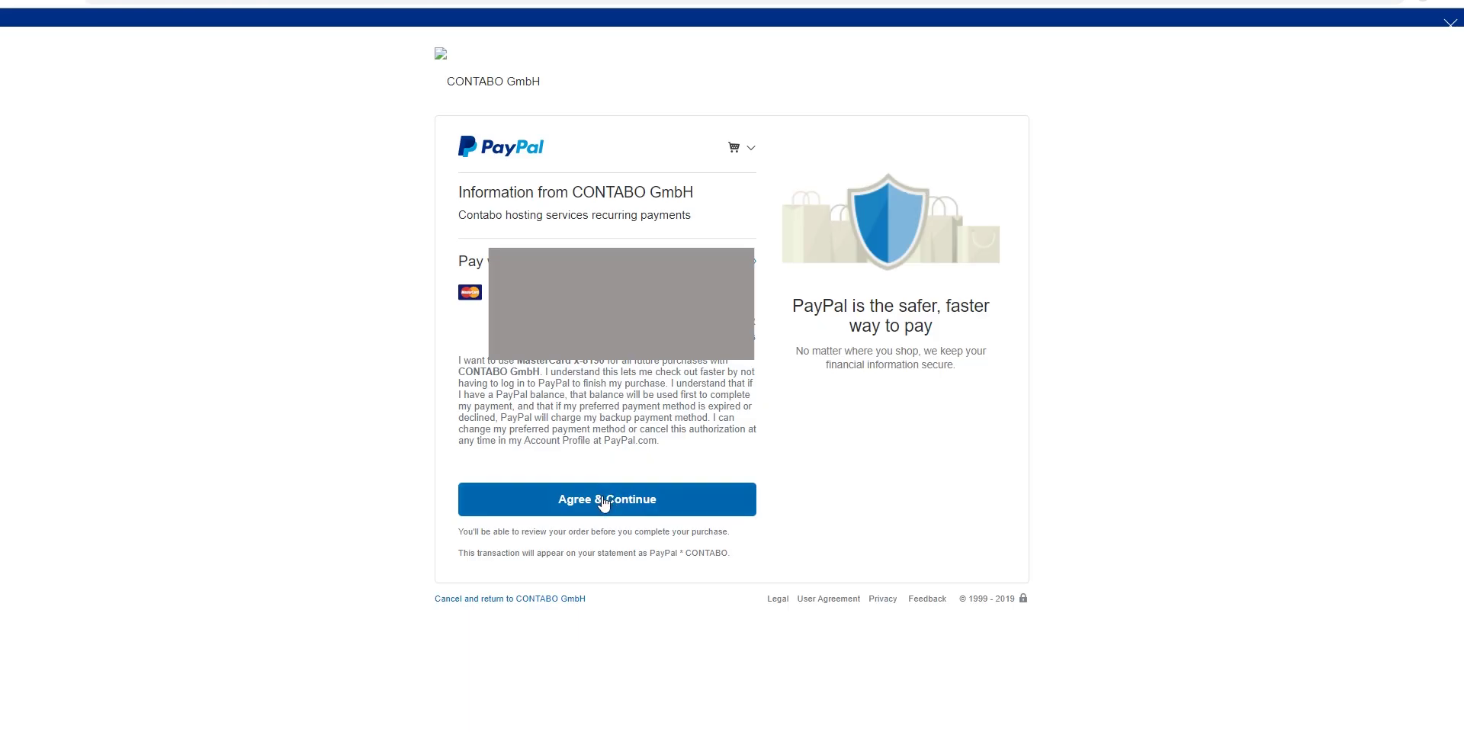
{"action": "left_click", "coordinate": [603, 503]}
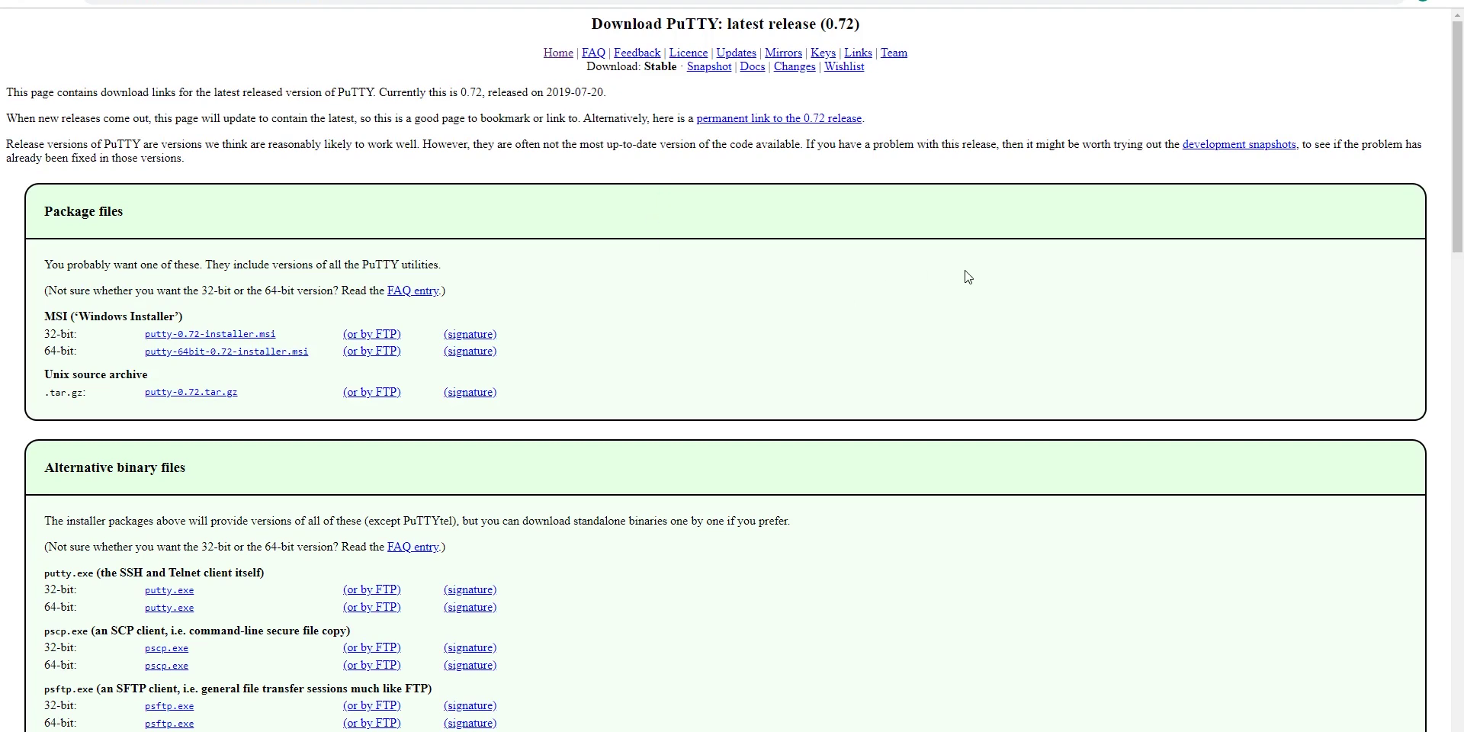
Step: Look through the package and binary files on the PuTTY 0.72 download page
{"action": "left_click_drag", "start_coordinate": [1460, 169], "coordinate": [1461, 269]}
{"action": "scroll", "coordinate": [1461, 268], "scroll_direction": "up", "scroll_amount": 4}
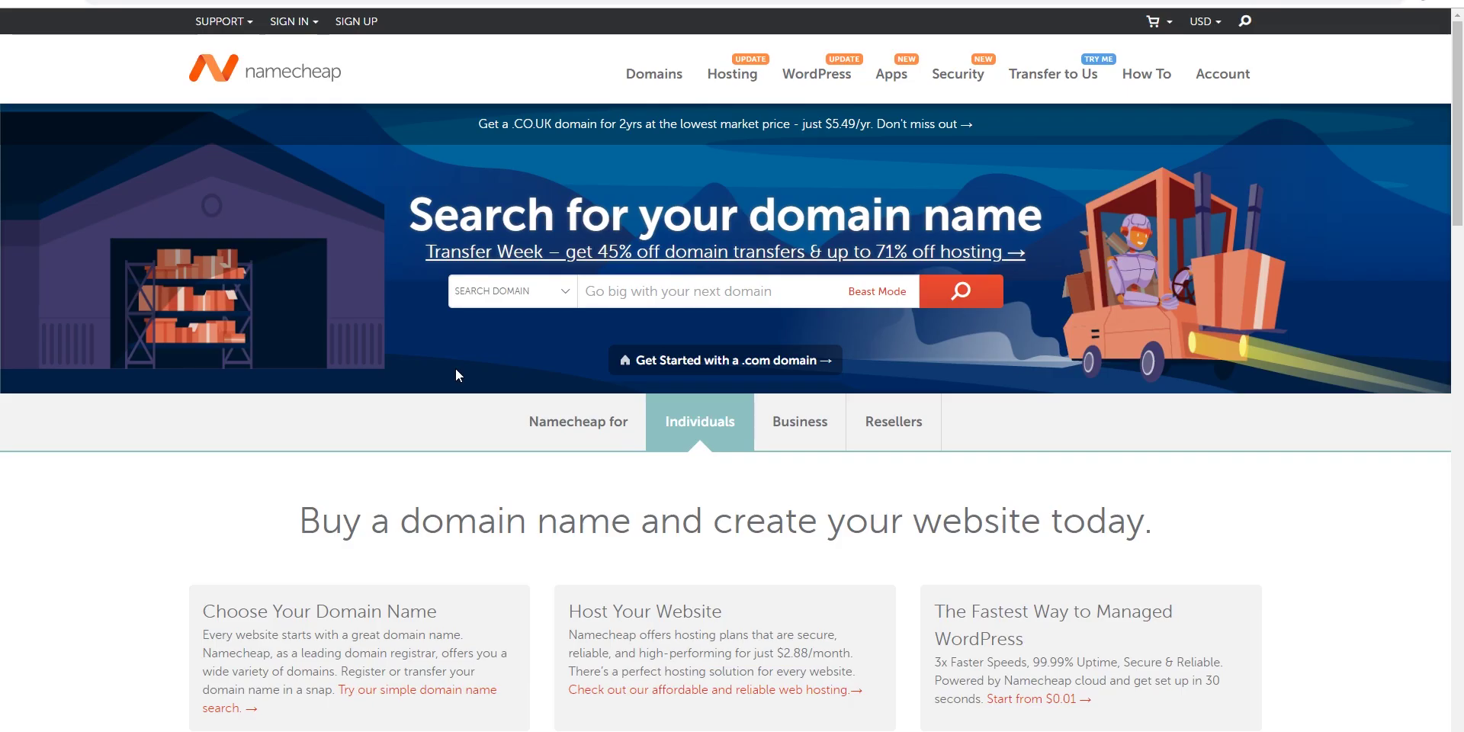
Step: Sign in to Namecheap with the account username and password
{"action": "left_click", "coordinate": [291, 21]}
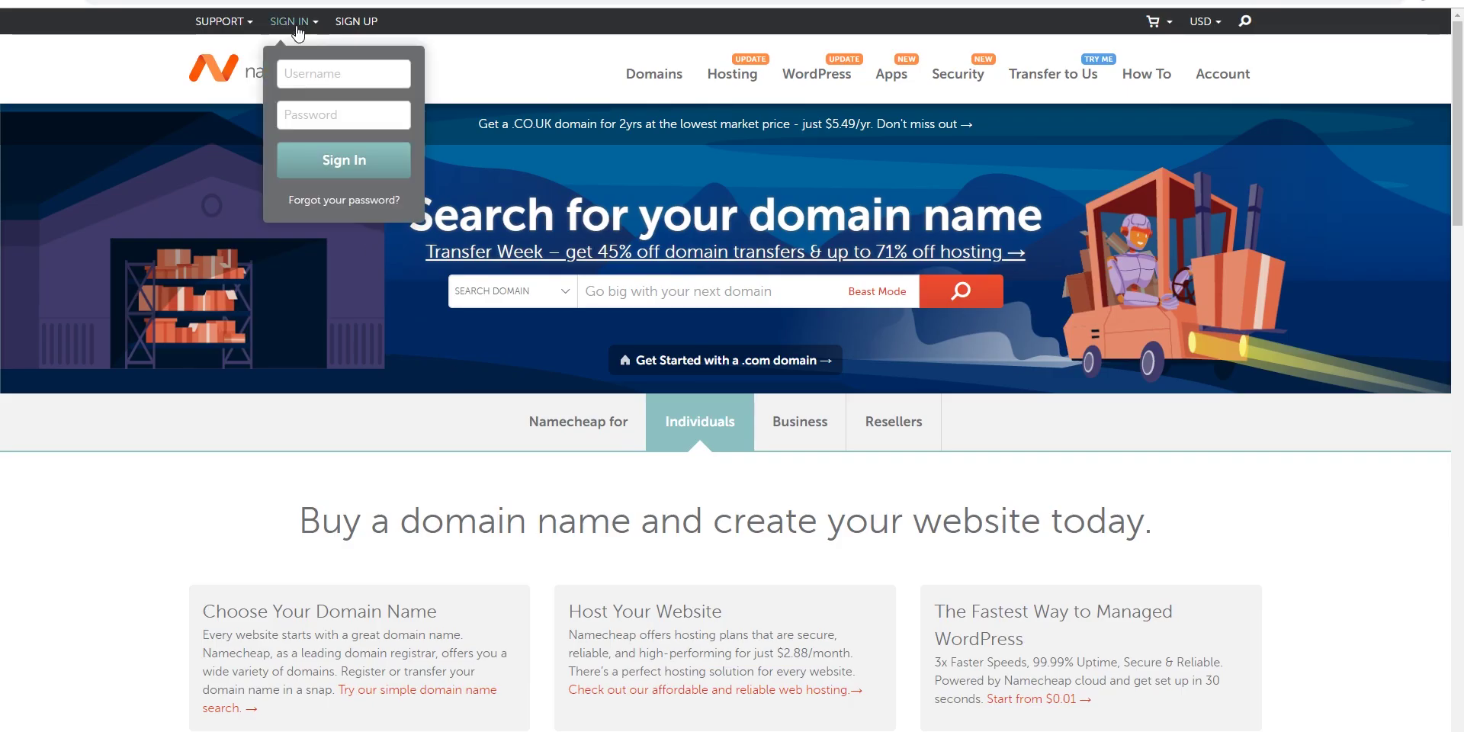
{"action": "left_click", "coordinate": [307, 72]}
{"action": "key", "text": "ctrl+v"}
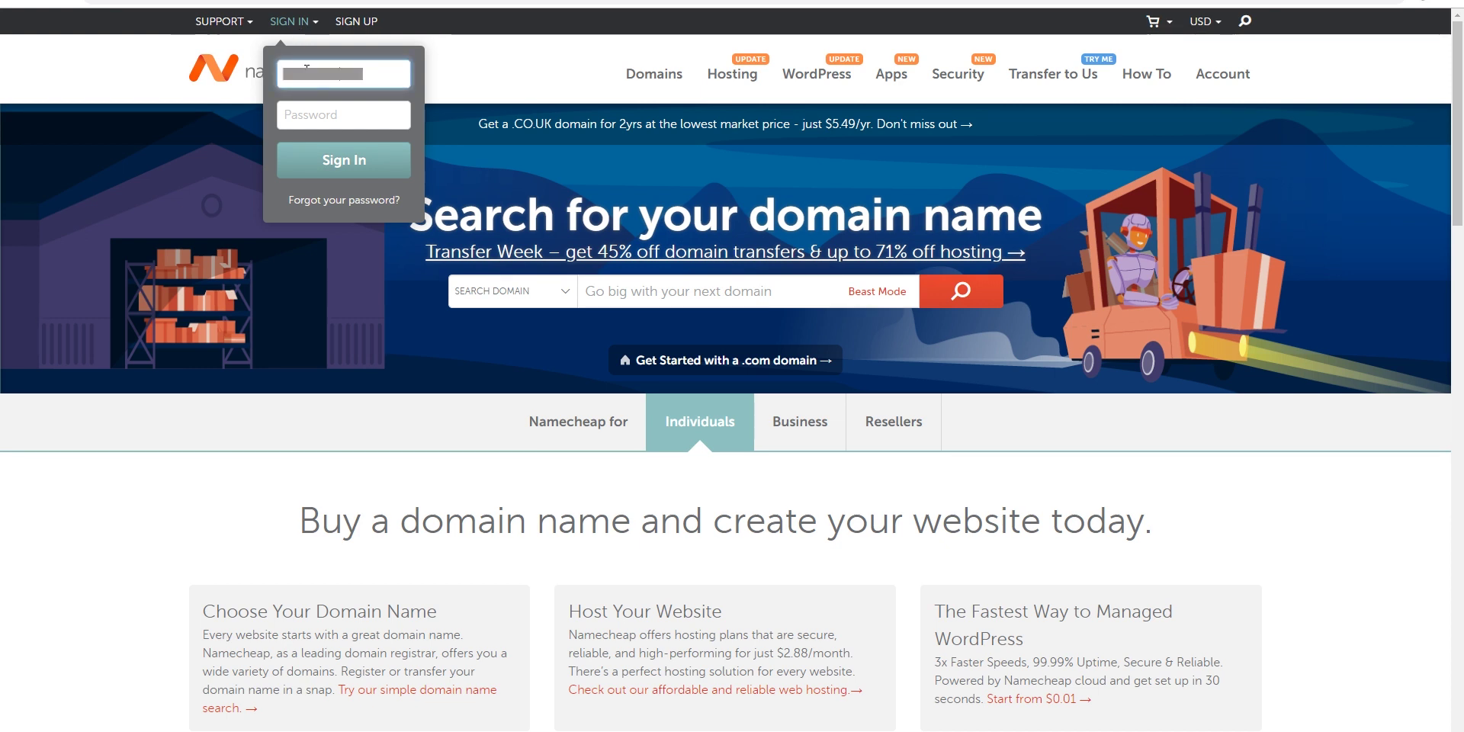
{"action": "left_click", "coordinate": [325, 118]}
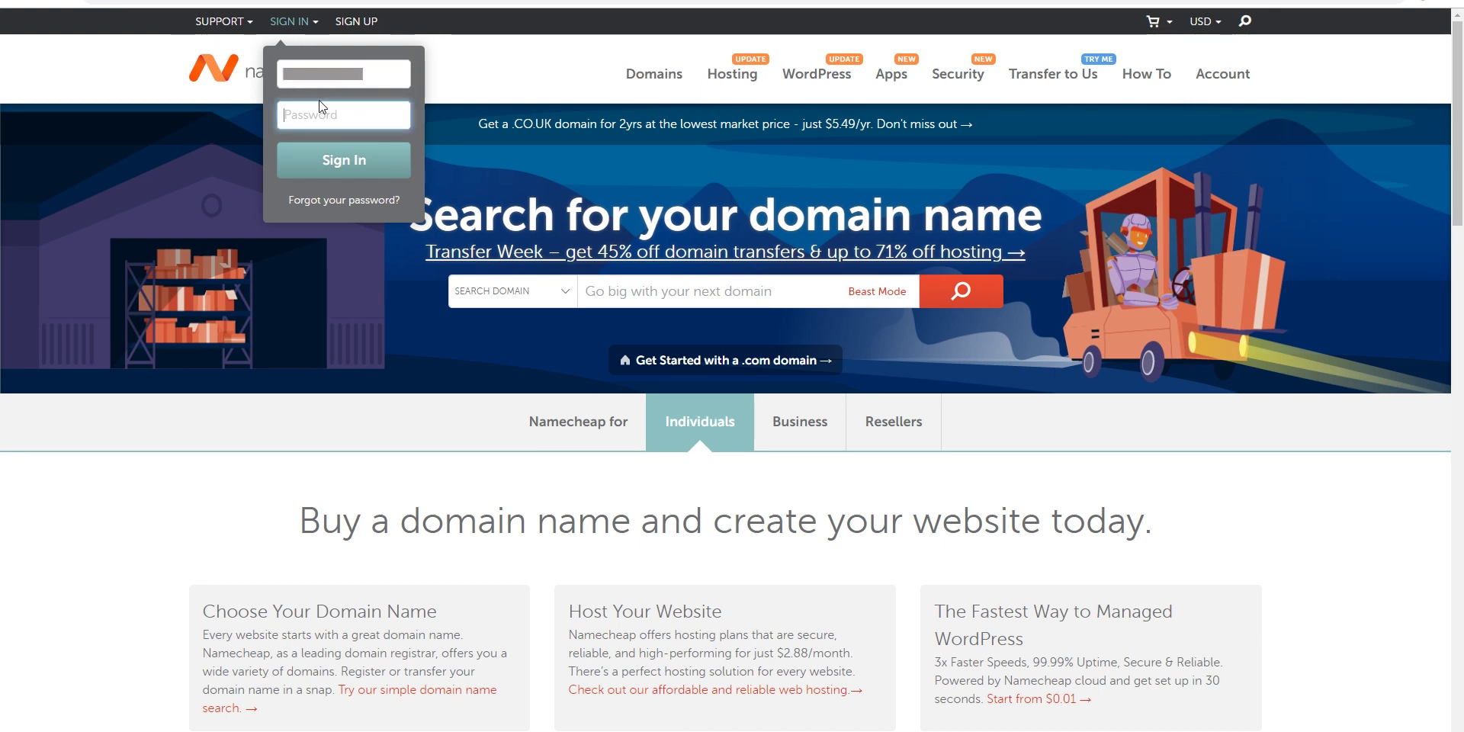
{"action": "type", "text": "••••••••"}
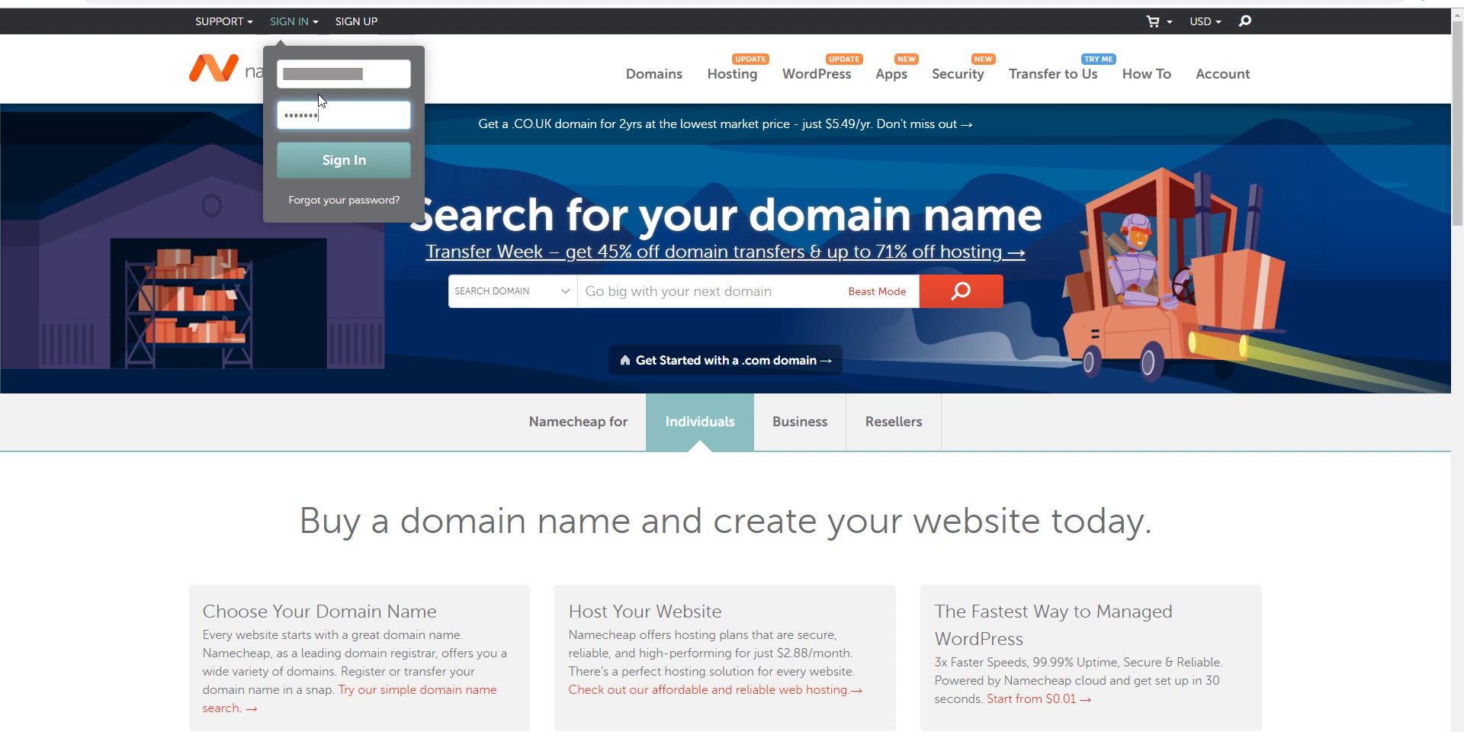
{"action": "type", "text": "•••"}
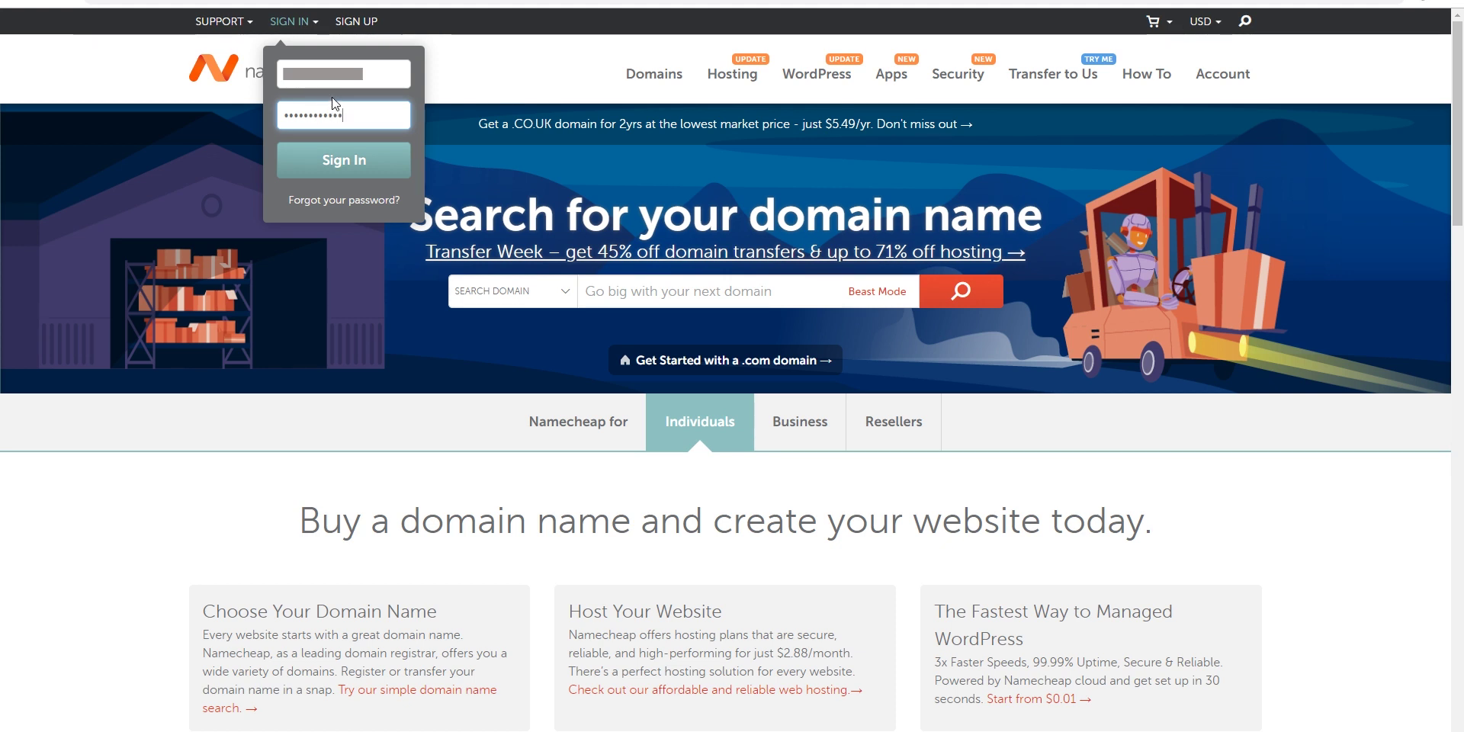
{"action": "left_click", "coordinate": [386, 162]}
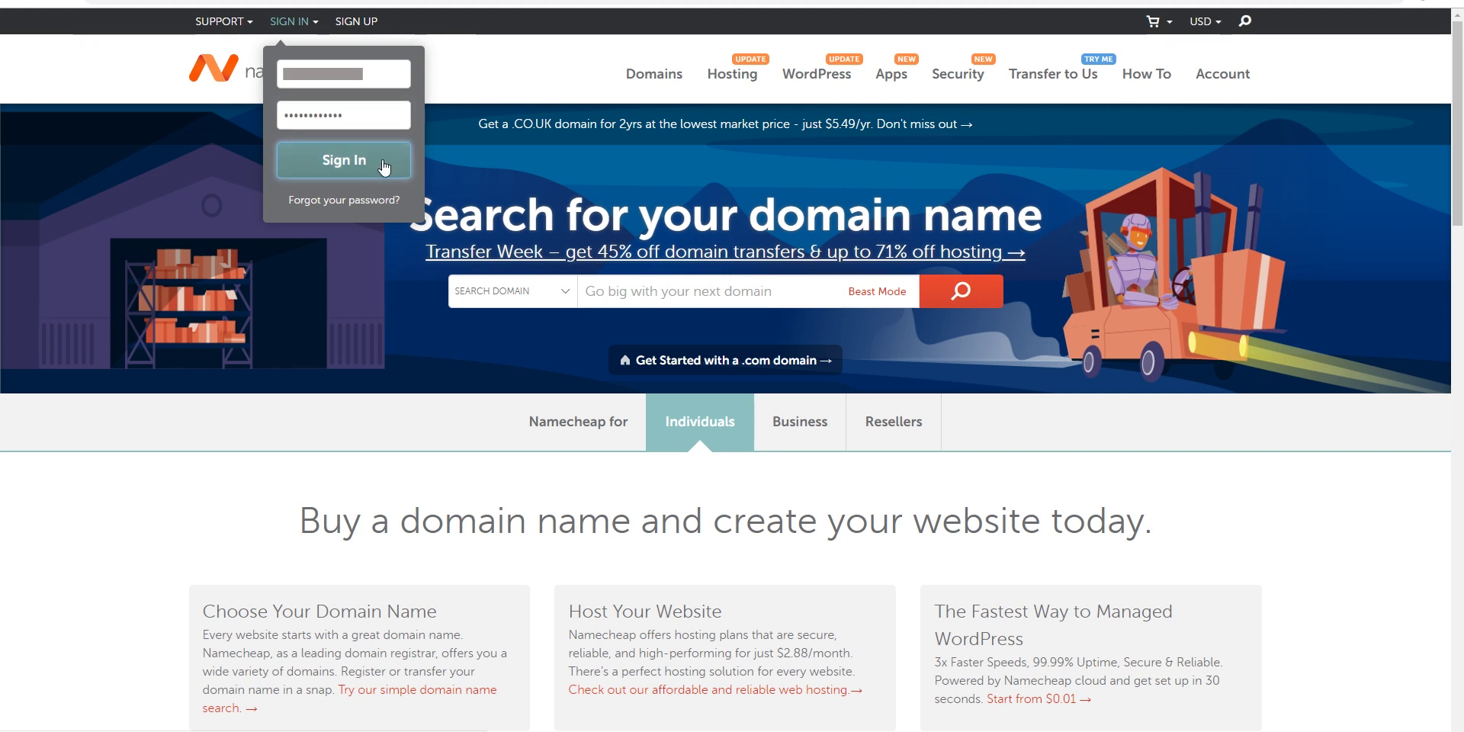
Step: Search for the domain contabovps.club and purchase its 1 year registration
{"action": "left_click", "coordinate": [692, 299]}
{"action": "type", "text": "contabovps.club"}
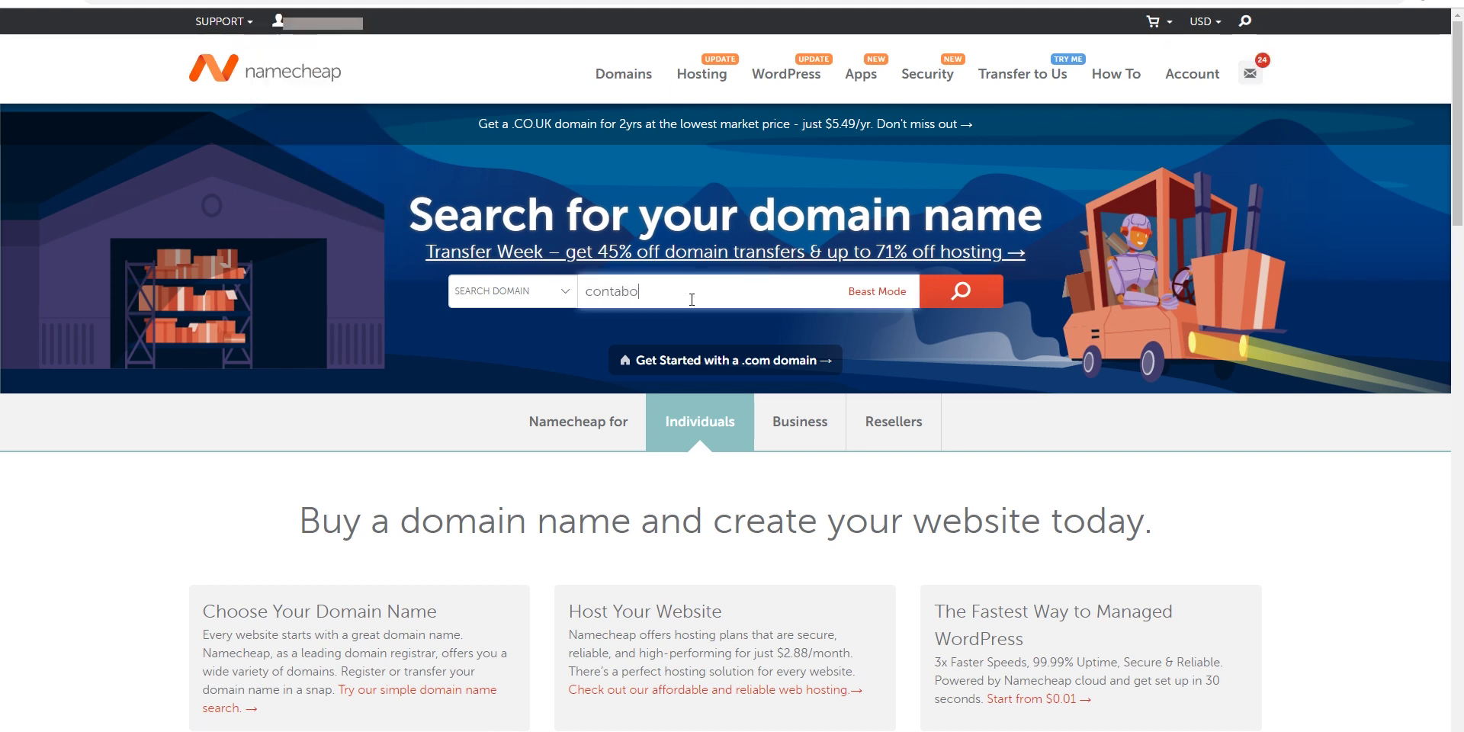
{"action": "left_click", "coordinate": [959, 292]}
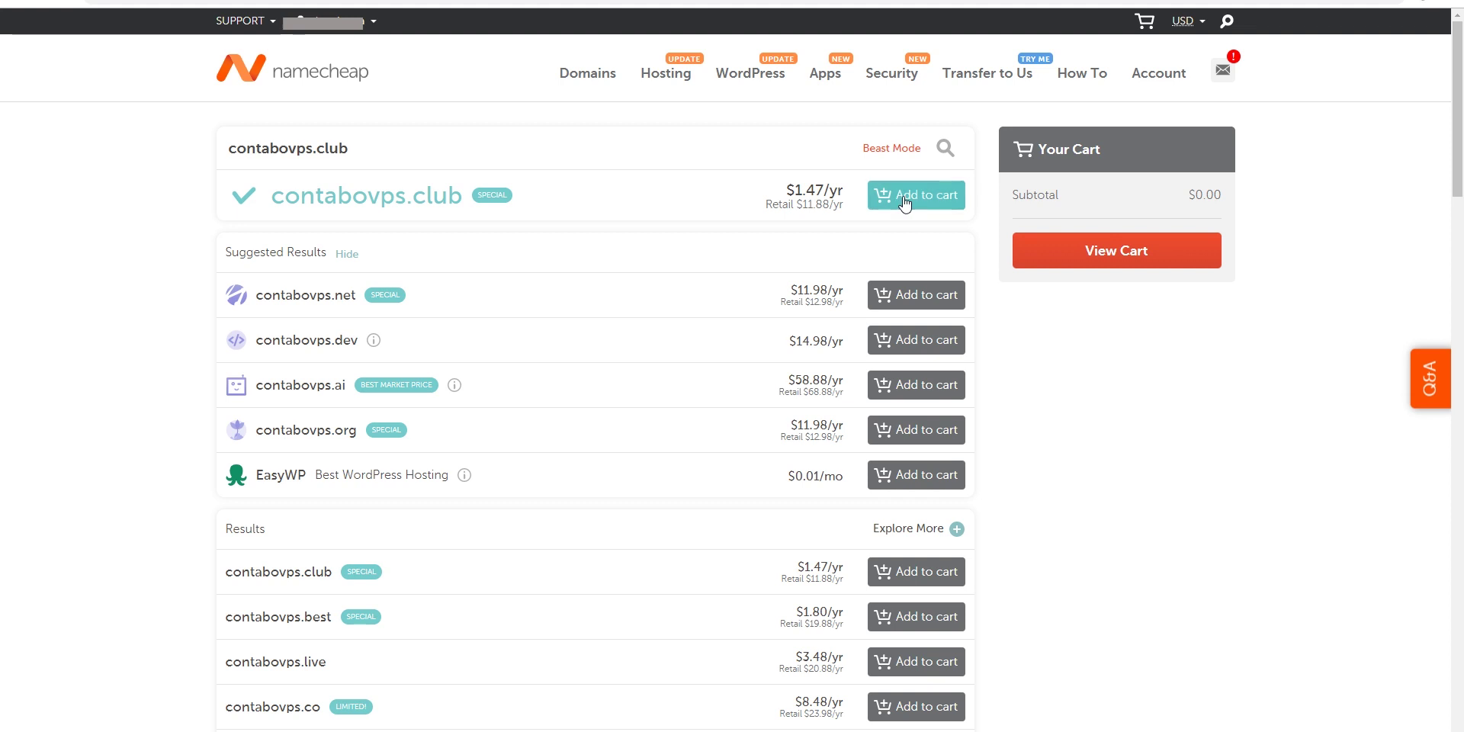
{"action": "left_click", "coordinate": [900, 194]}
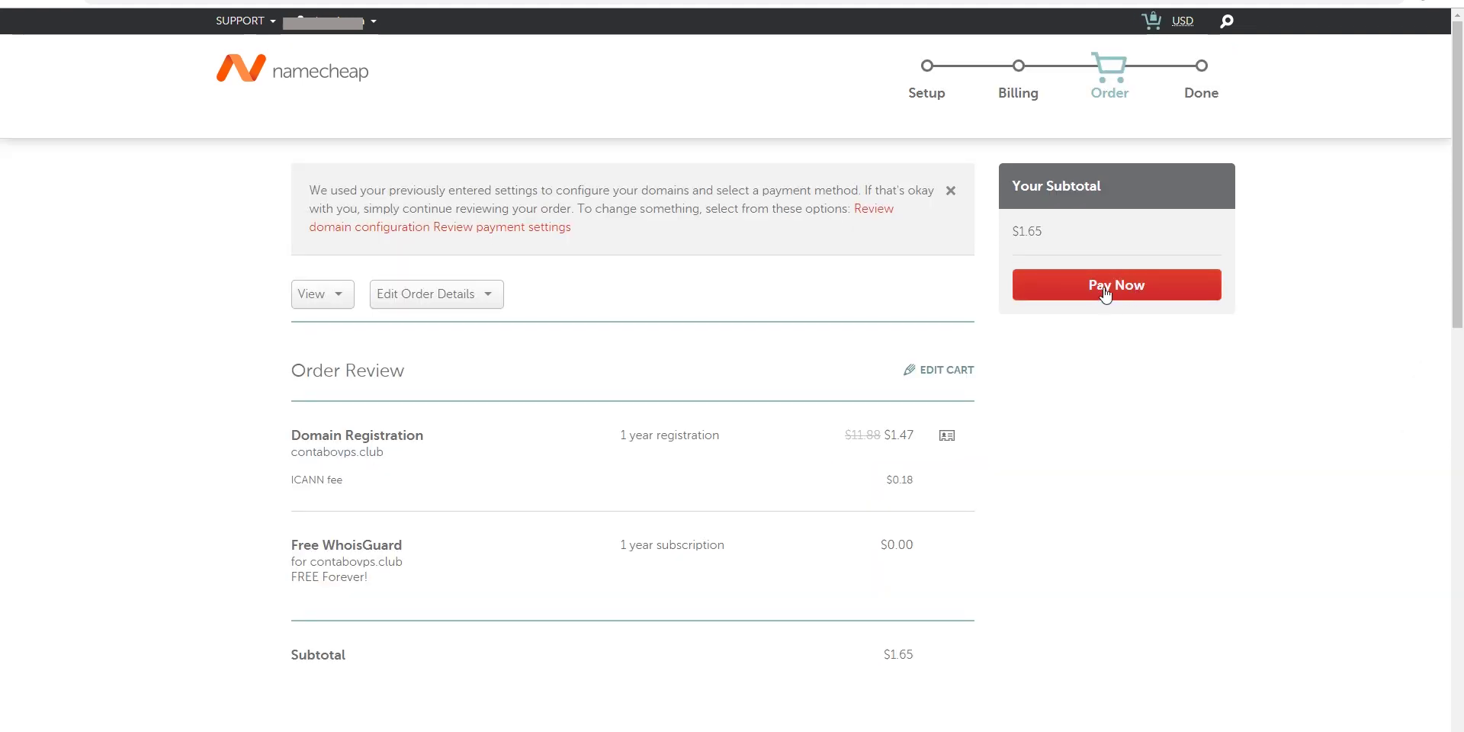
{"action": "left_click", "coordinate": [1110, 287]}
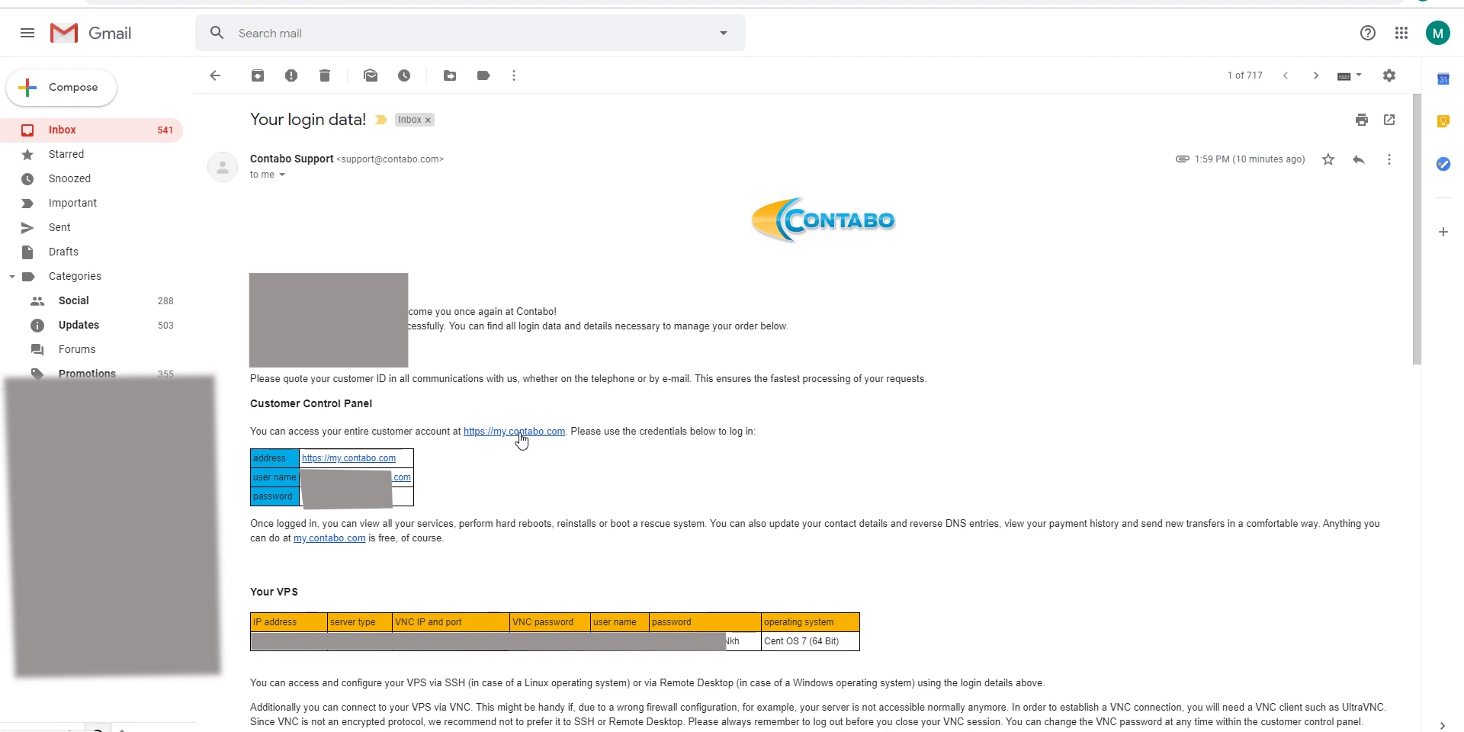
Step: Switch to PuTTY and open an SSH connection on port 22 to the VPS IP address from the Contabo login e-mail
{"action": "key", "text": "super"}
{"action": "type", "text": "putty"}
{"action": "key", "text": "Return"}
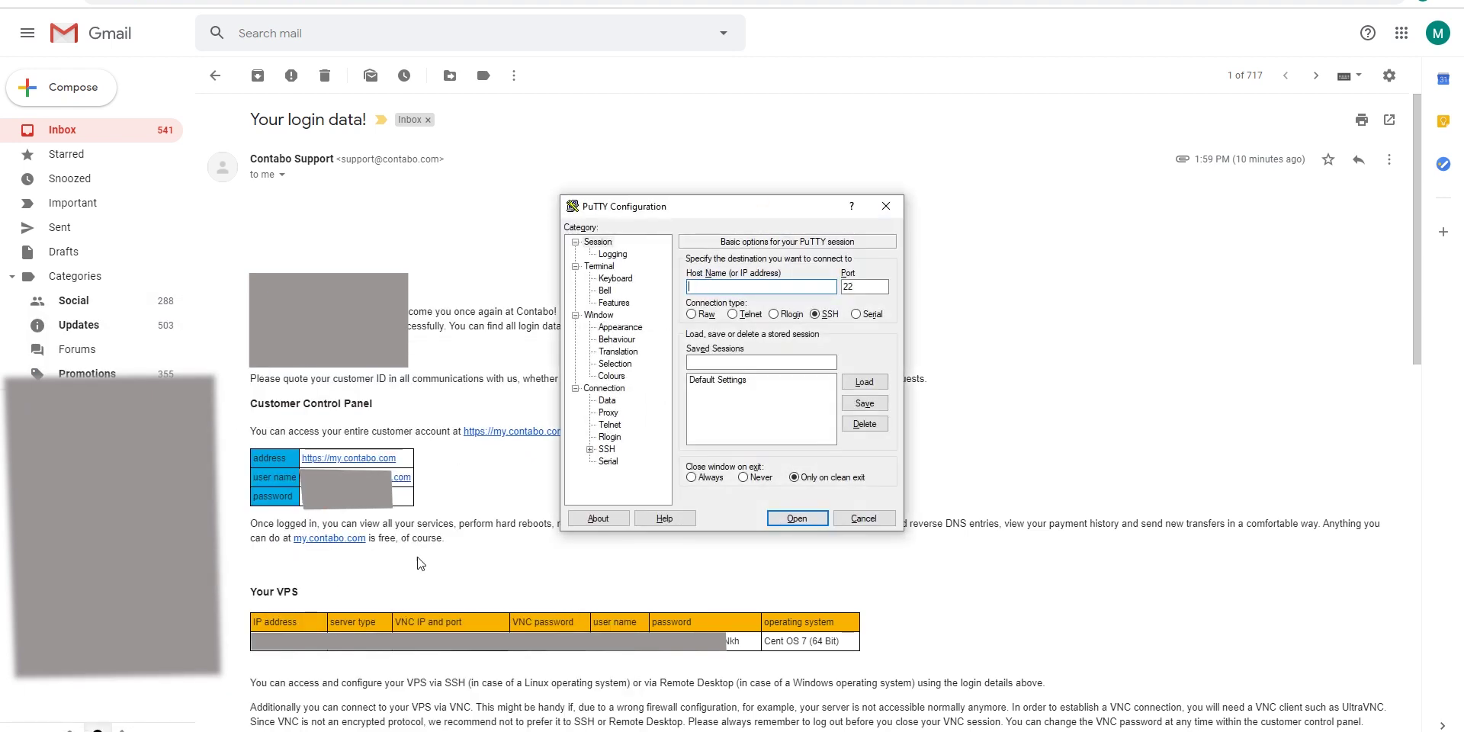
{"action": "left_click", "coordinate": [265, 645]}
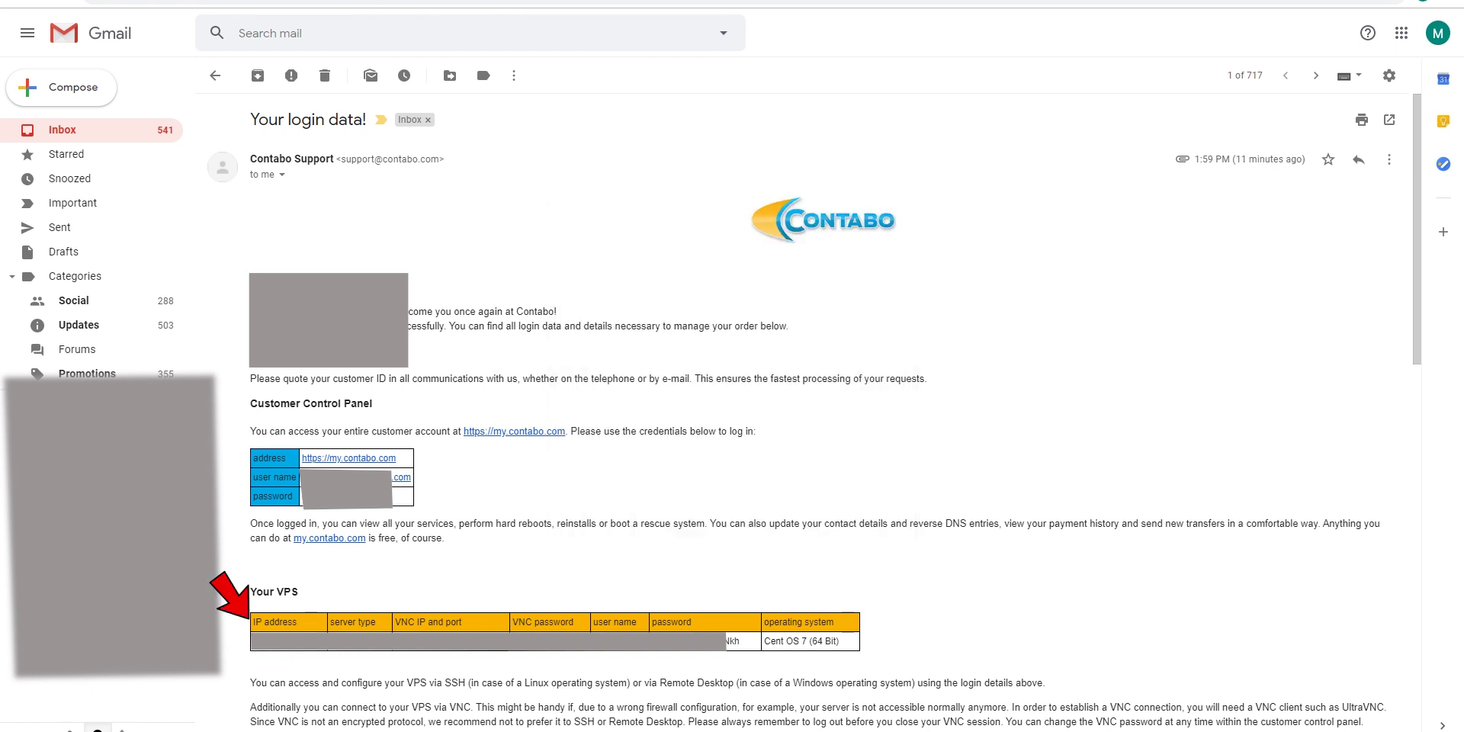
{"action": "key", "text": "alt+Tab"}
{"action": "key", "text": "ctrl+v"}
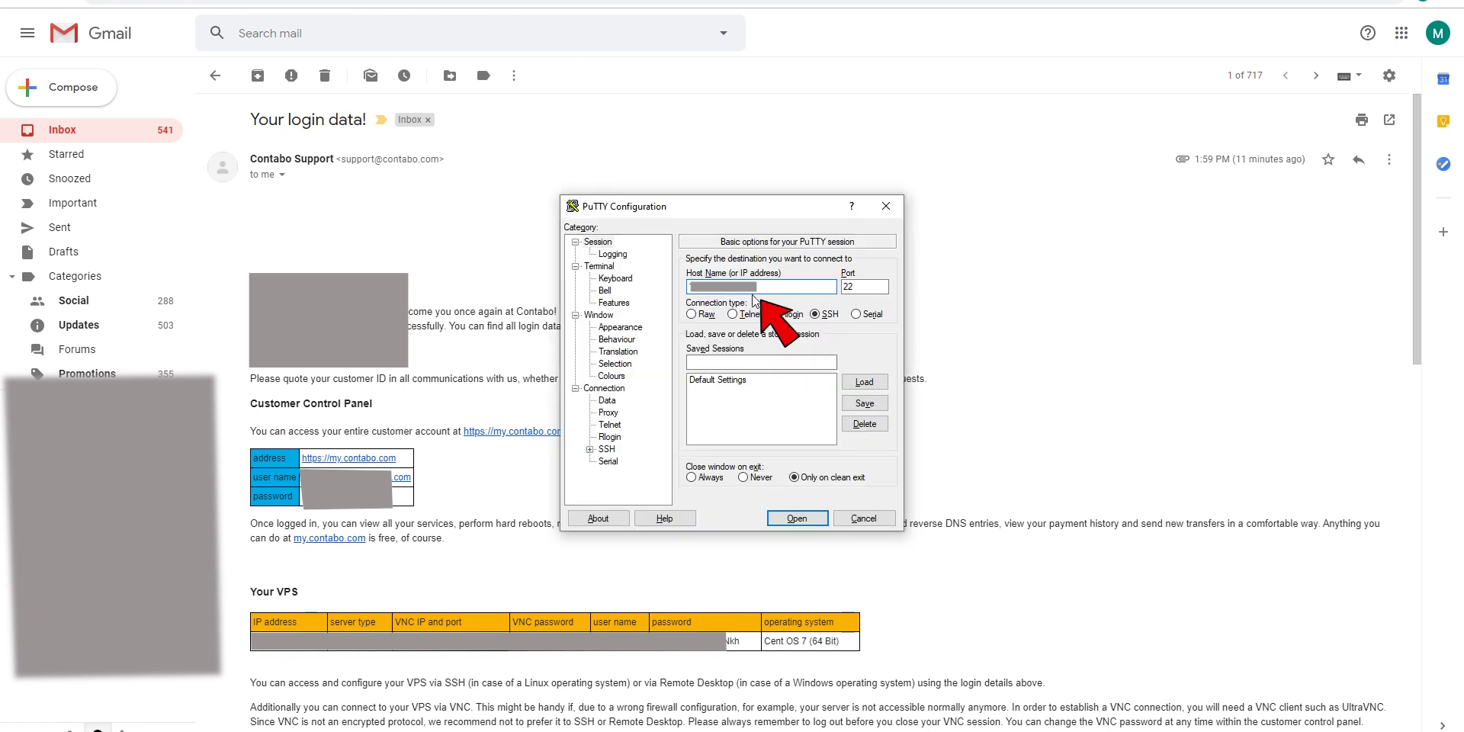
{"action": "left_click", "coordinate": [797, 517]}
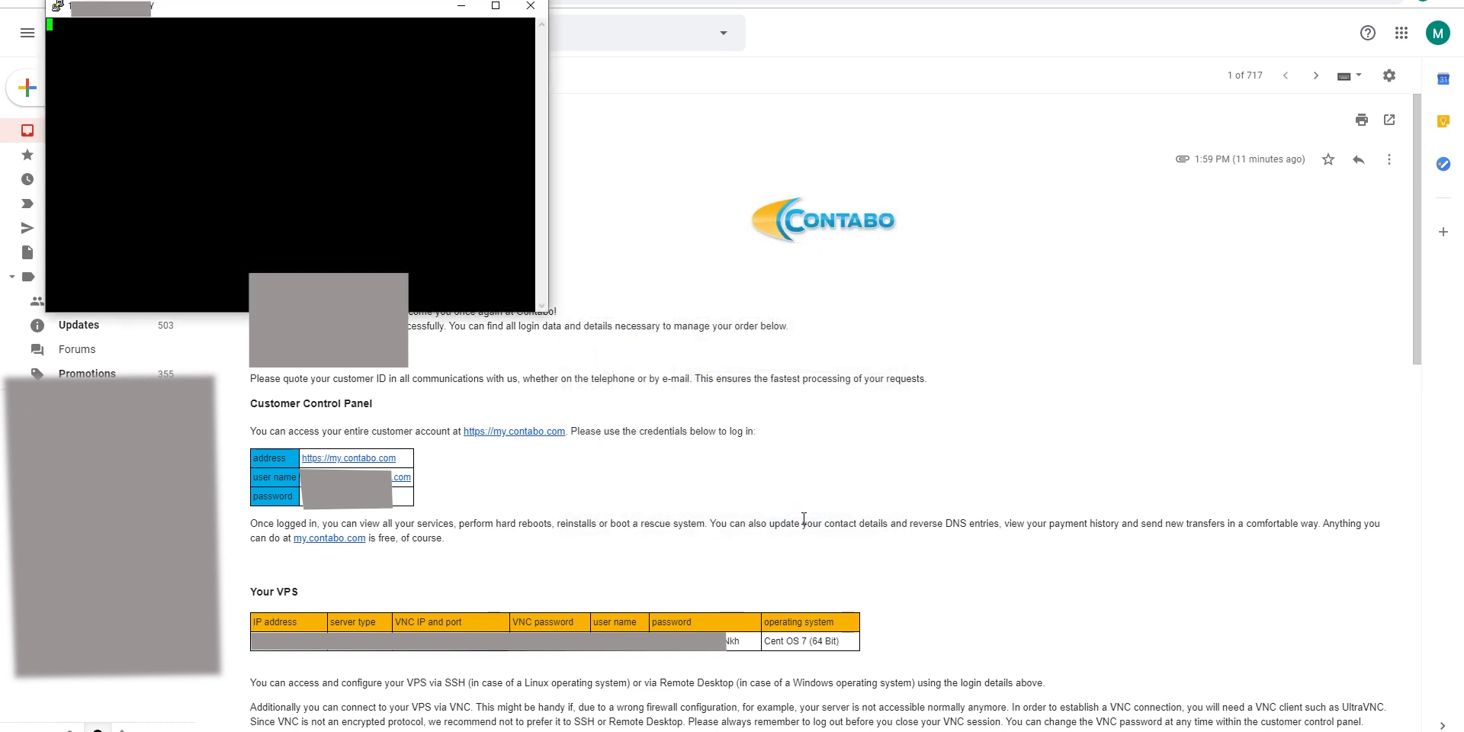
Step: Log in to the VPS as root with the server password from the Contabo e-mail
{"action": "left_click", "coordinate": [651, 460]}
{"action": "type", "text": "root"}
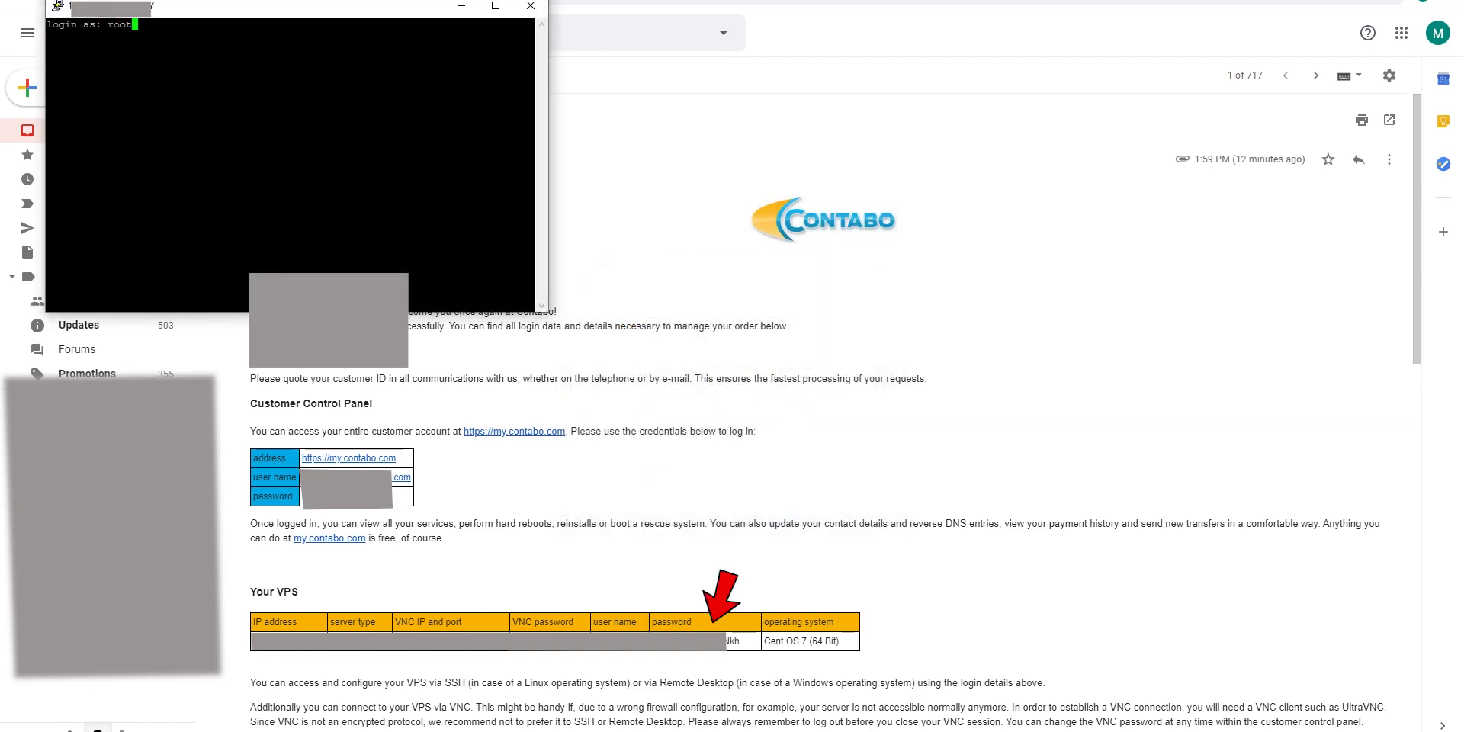
{"action": "key", "text": "Return"}
{"action": "double_click", "coordinate": [731, 642]}
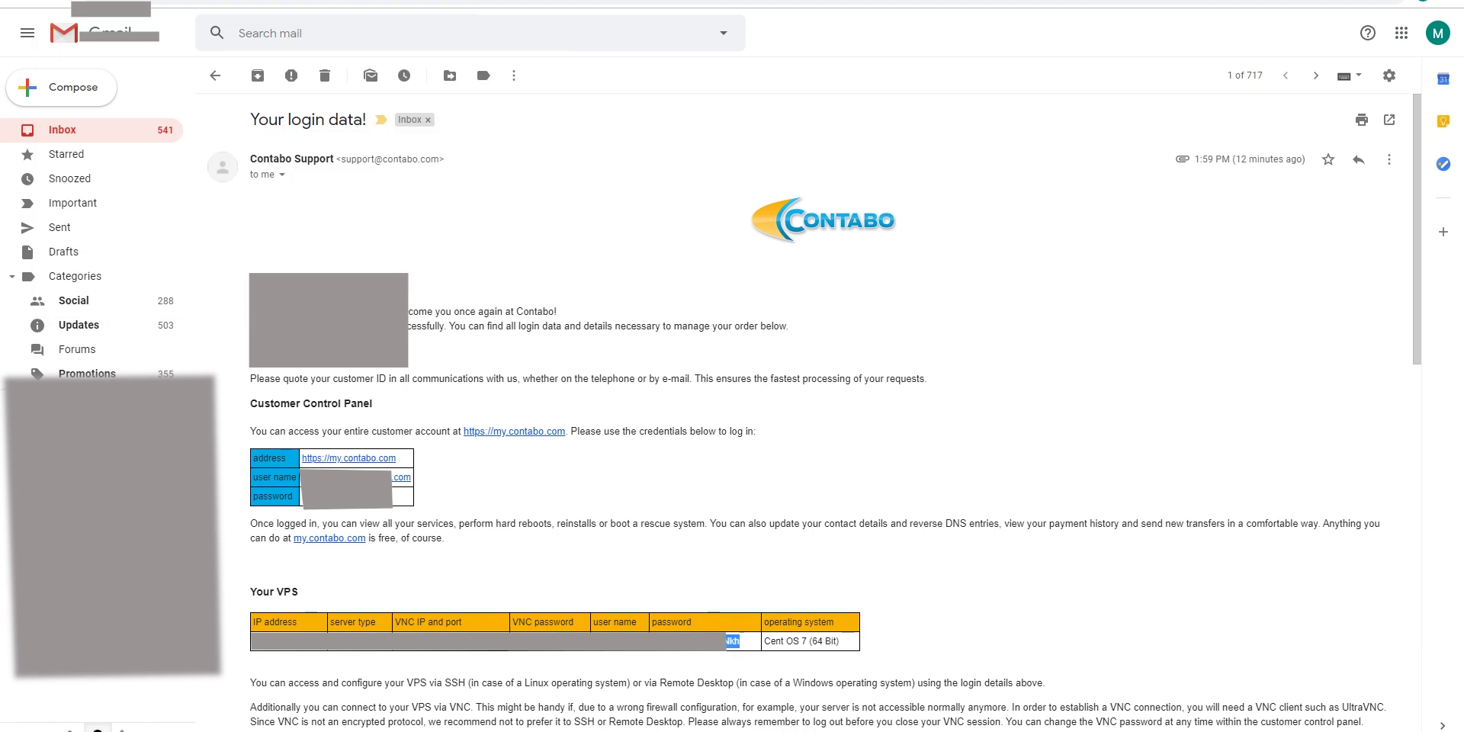
{"action": "key", "text": "alt+Tab"}
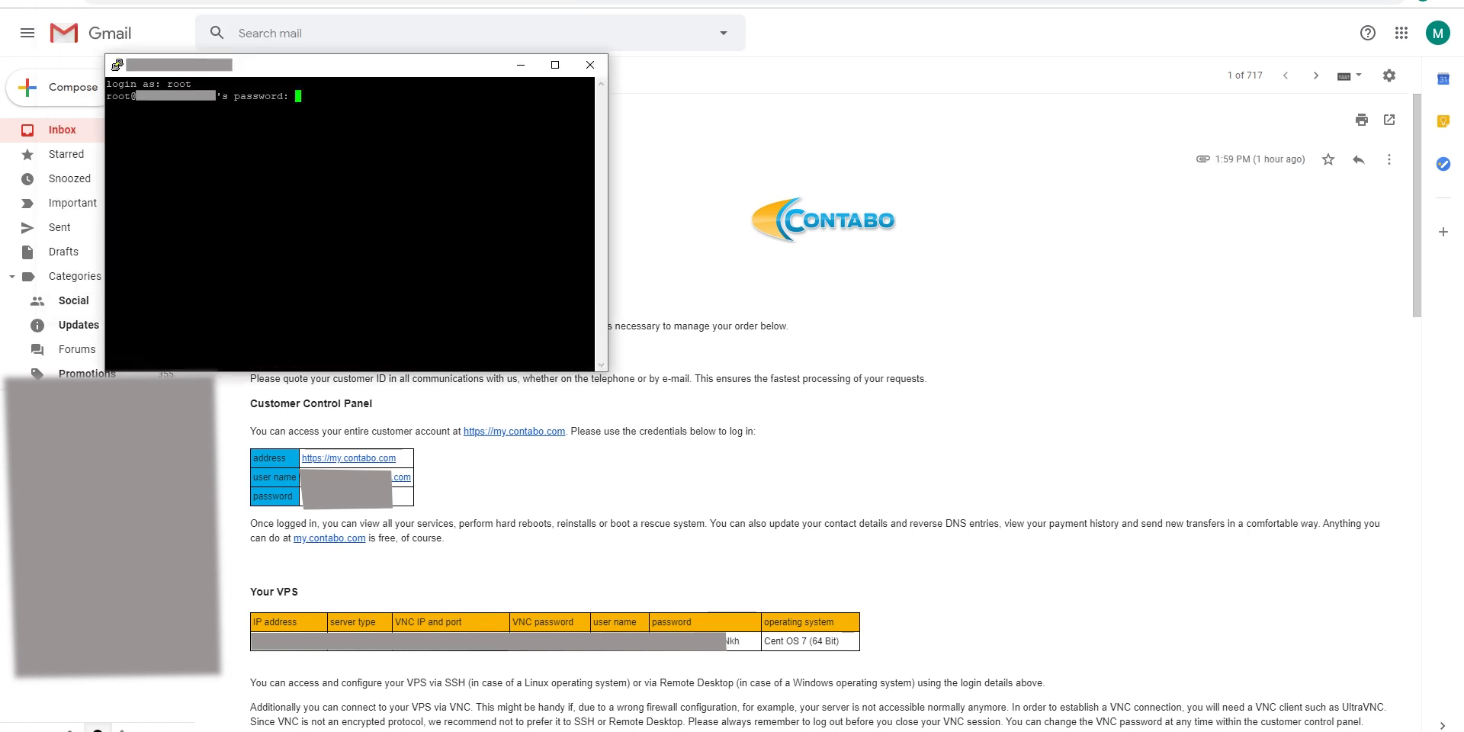
{"action": "key", "text": "Return"}
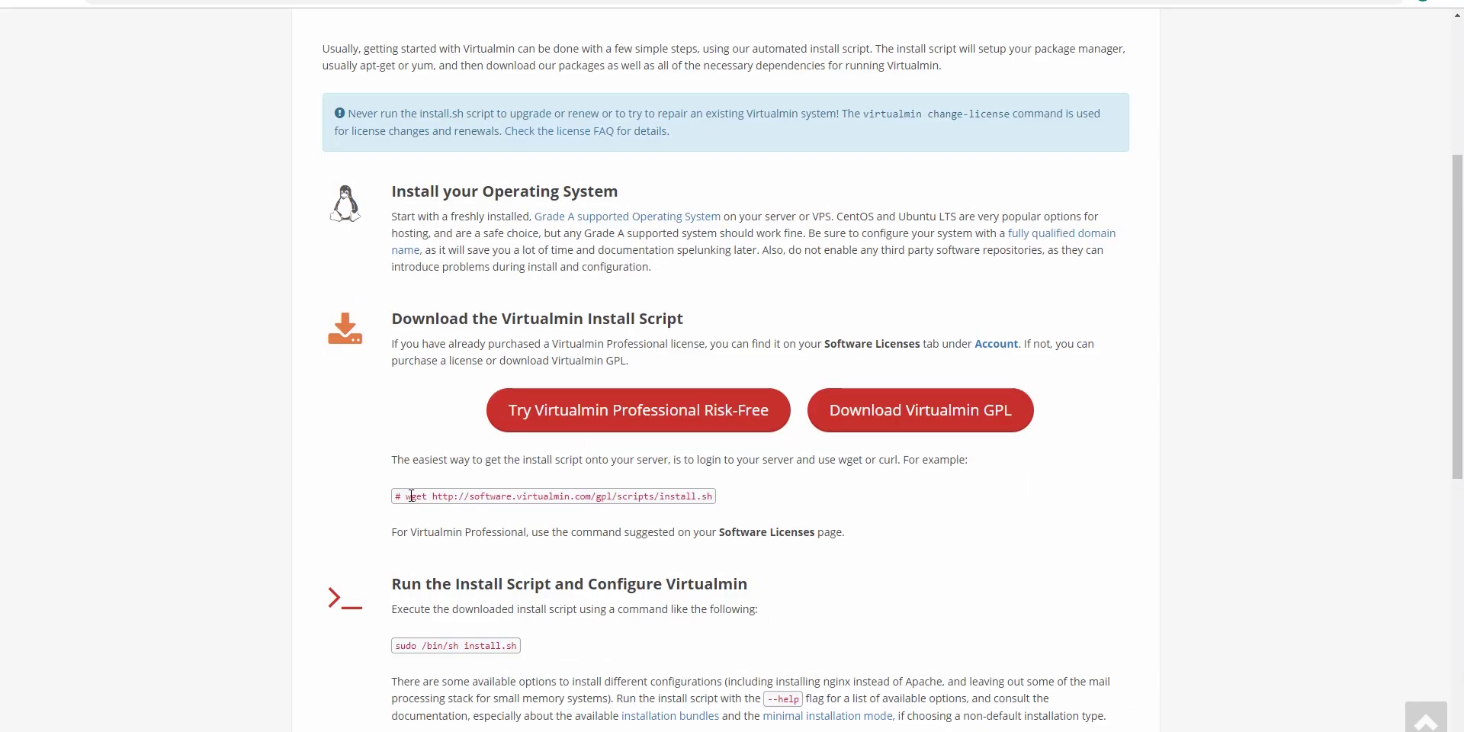
{"action": "left_click_drag", "start_coordinate": [407, 496], "coordinate": [735, 500]}
{"action": "key", "text": "ctrl+c"}
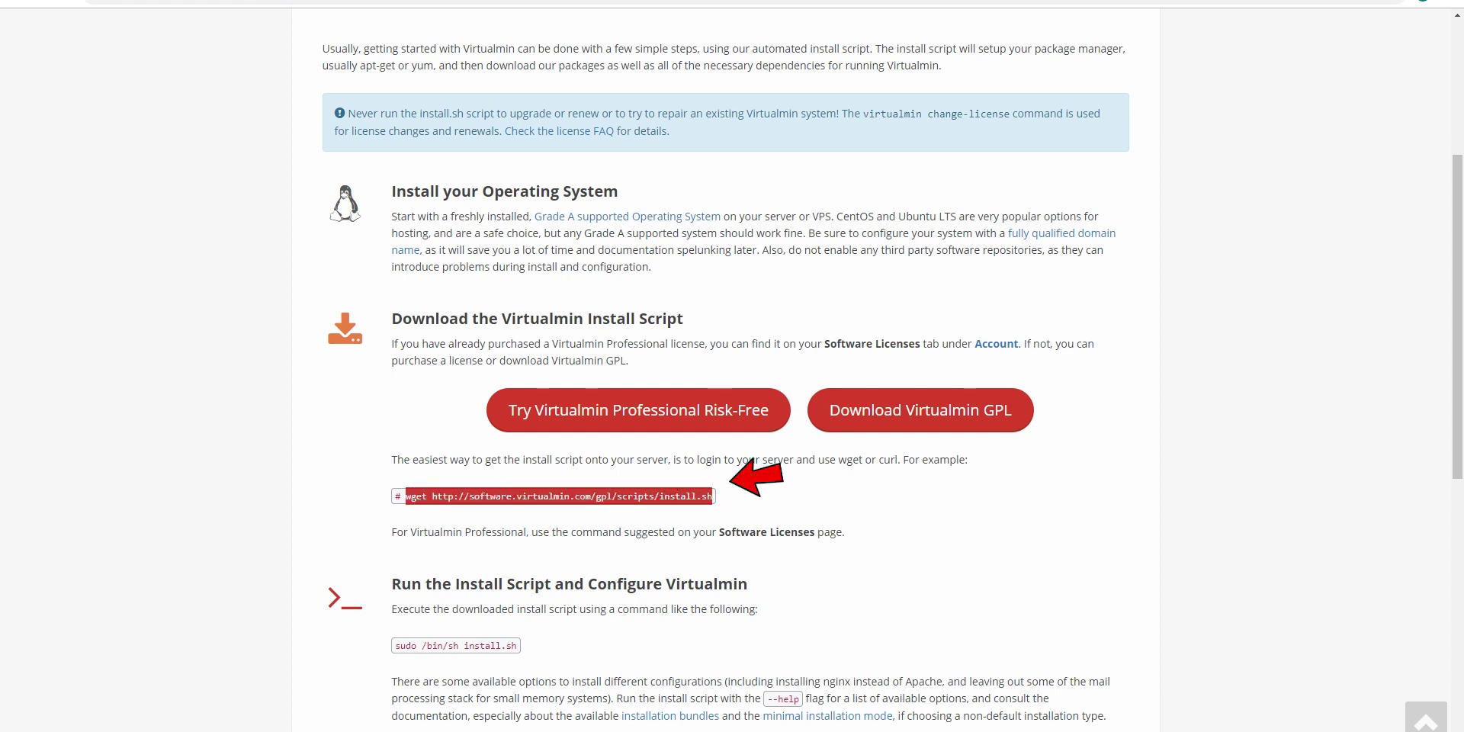
{"action": "key", "text": "alt+Tab"}
{"action": "right_click", "coordinate": [240, 295]}
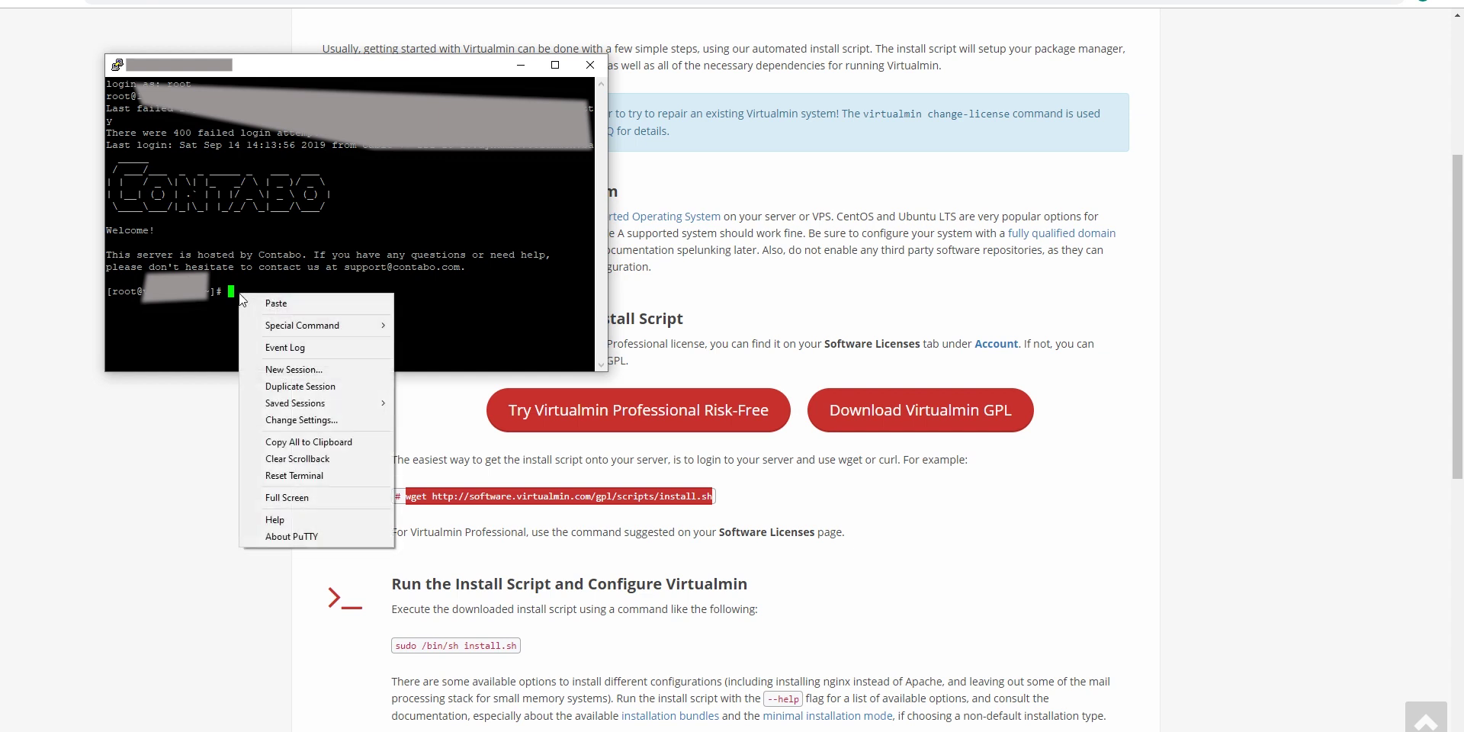
{"action": "left_click", "coordinate": [293, 307]}
{"action": "key", "text": "Return"}
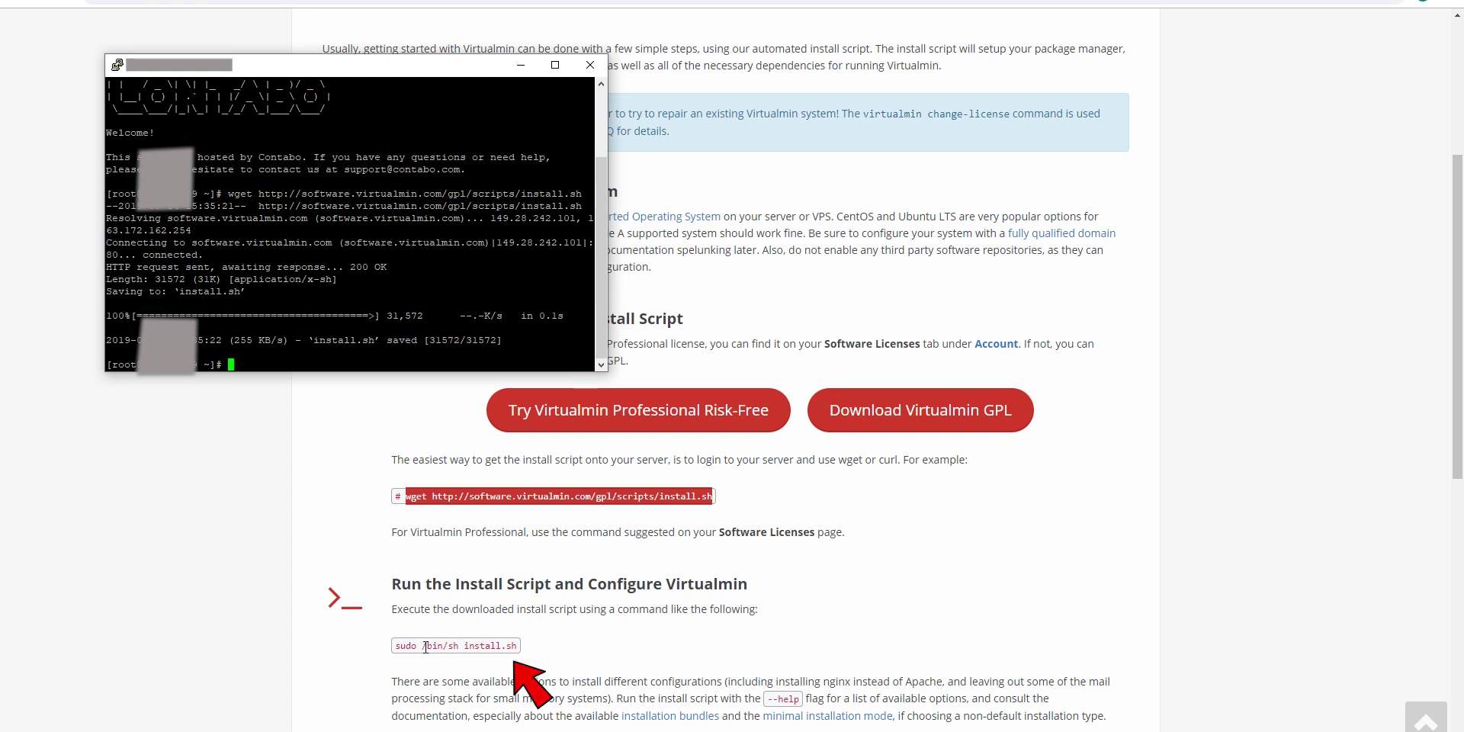
Step: Run the Virtualmin installer on the server with /bin/sh install.sh and answer y to continue
{"action": "left_click_drag", "start_coordinate": [422, 646], "coordinate": [531, 651]}
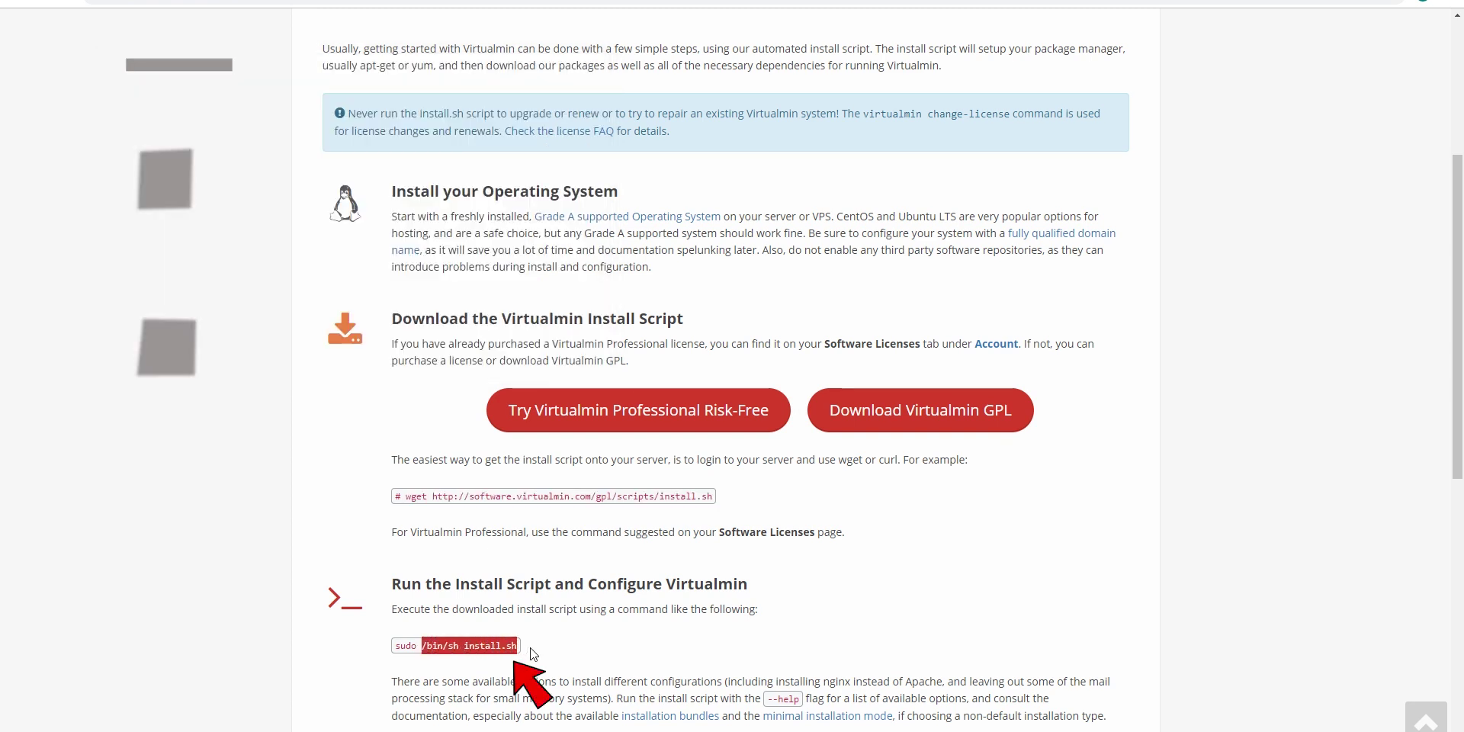
{"action": "key", "text": "alt+Tab"}
{"action": "right_click", "coordinate": [246, 364]}
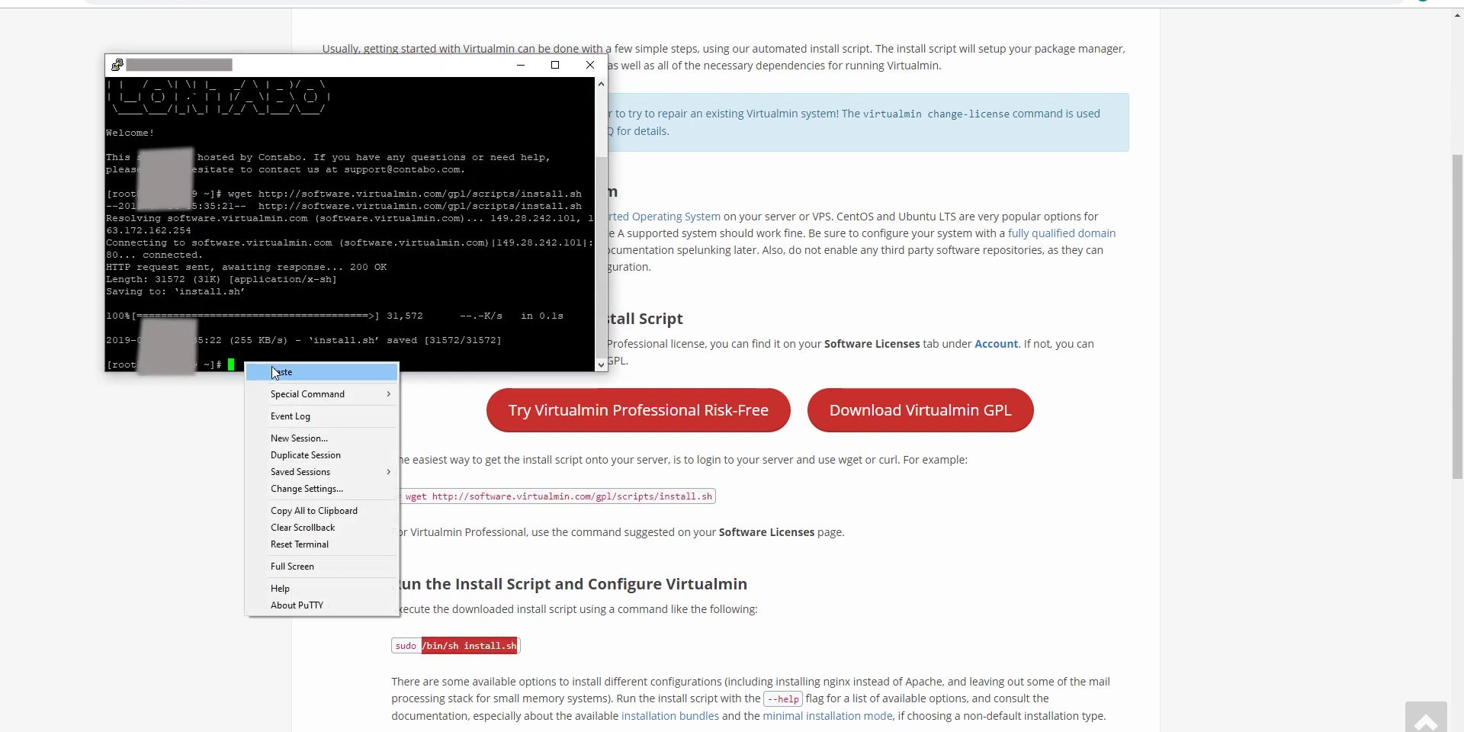
{"action": "left_click", "coordinate": [275, 372]}
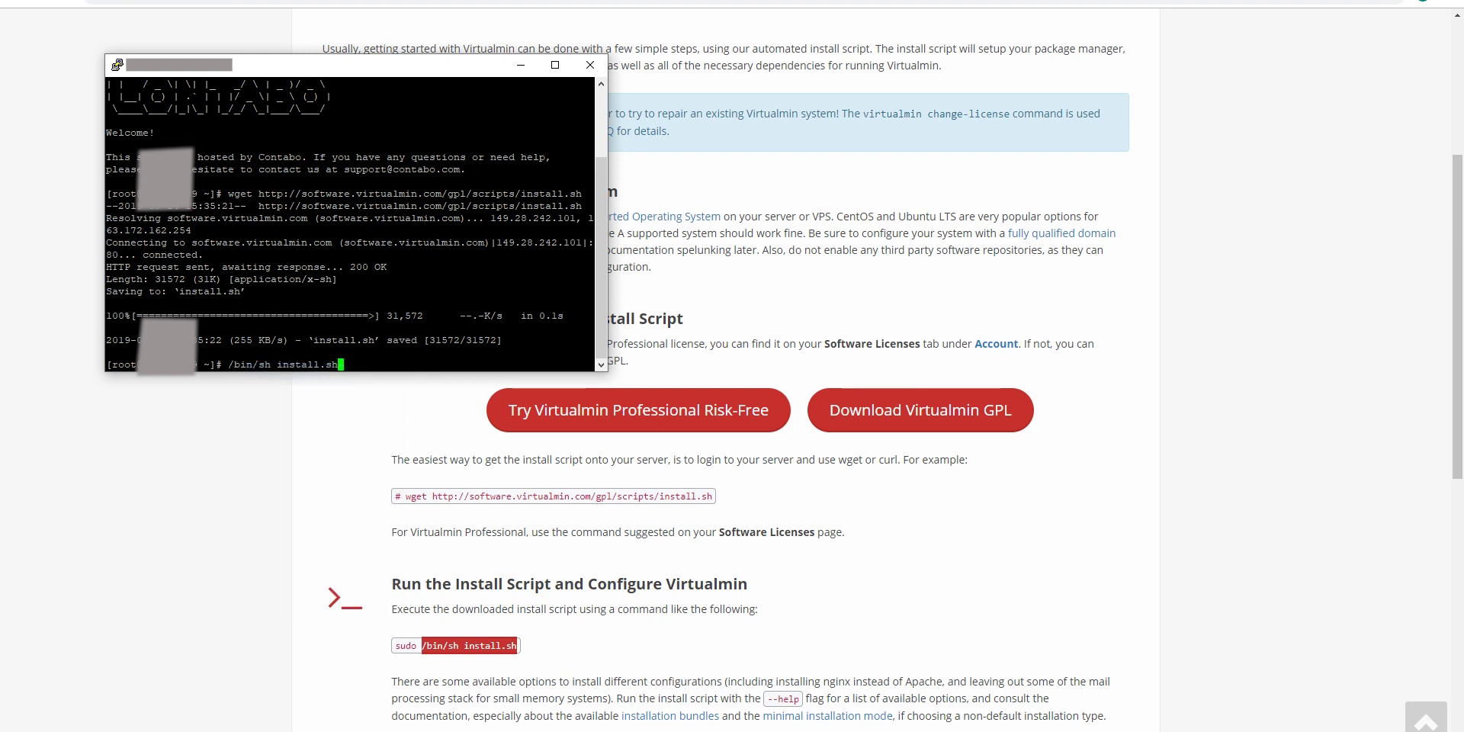
{"action": "key", "text": "Return"}
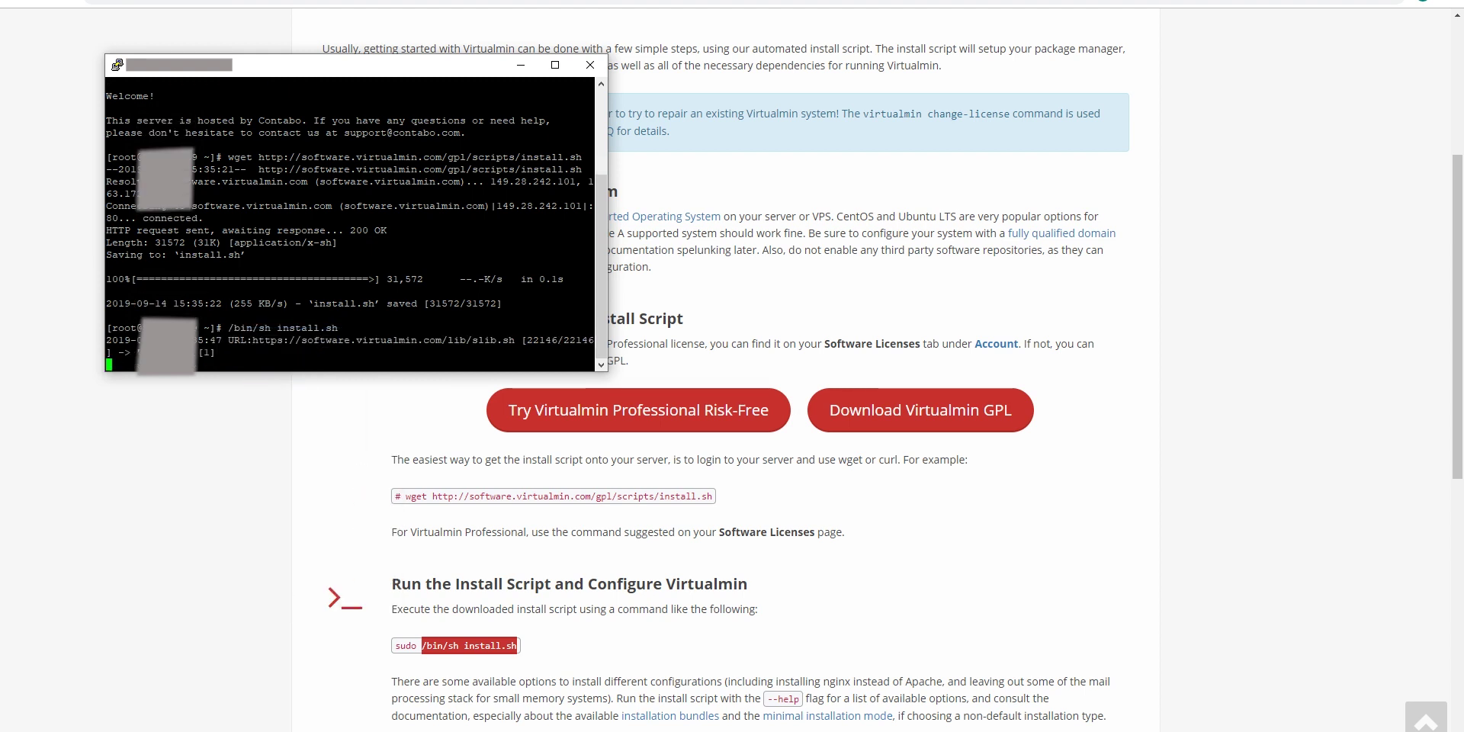
{"action": "type", "text": "y"}
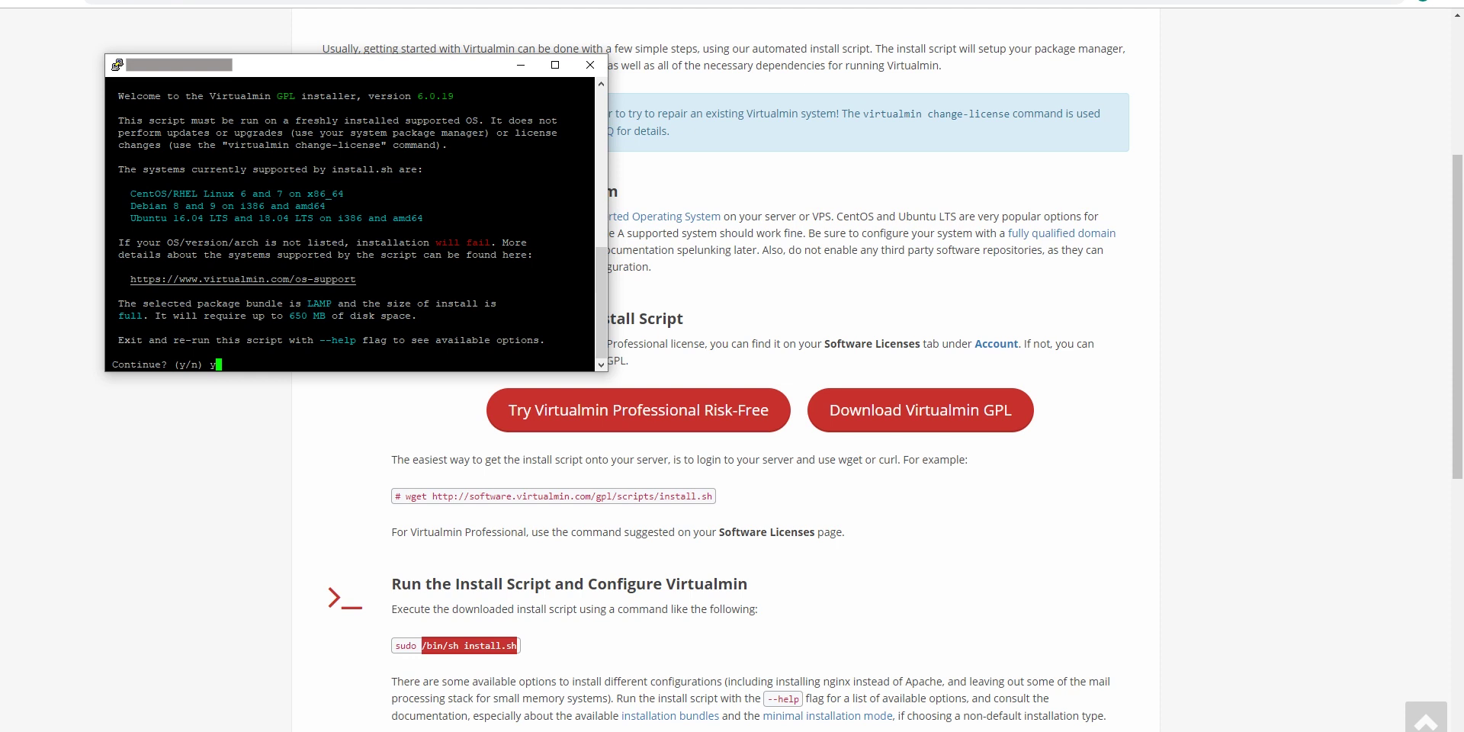
{"action": "key", "text": "Return"}
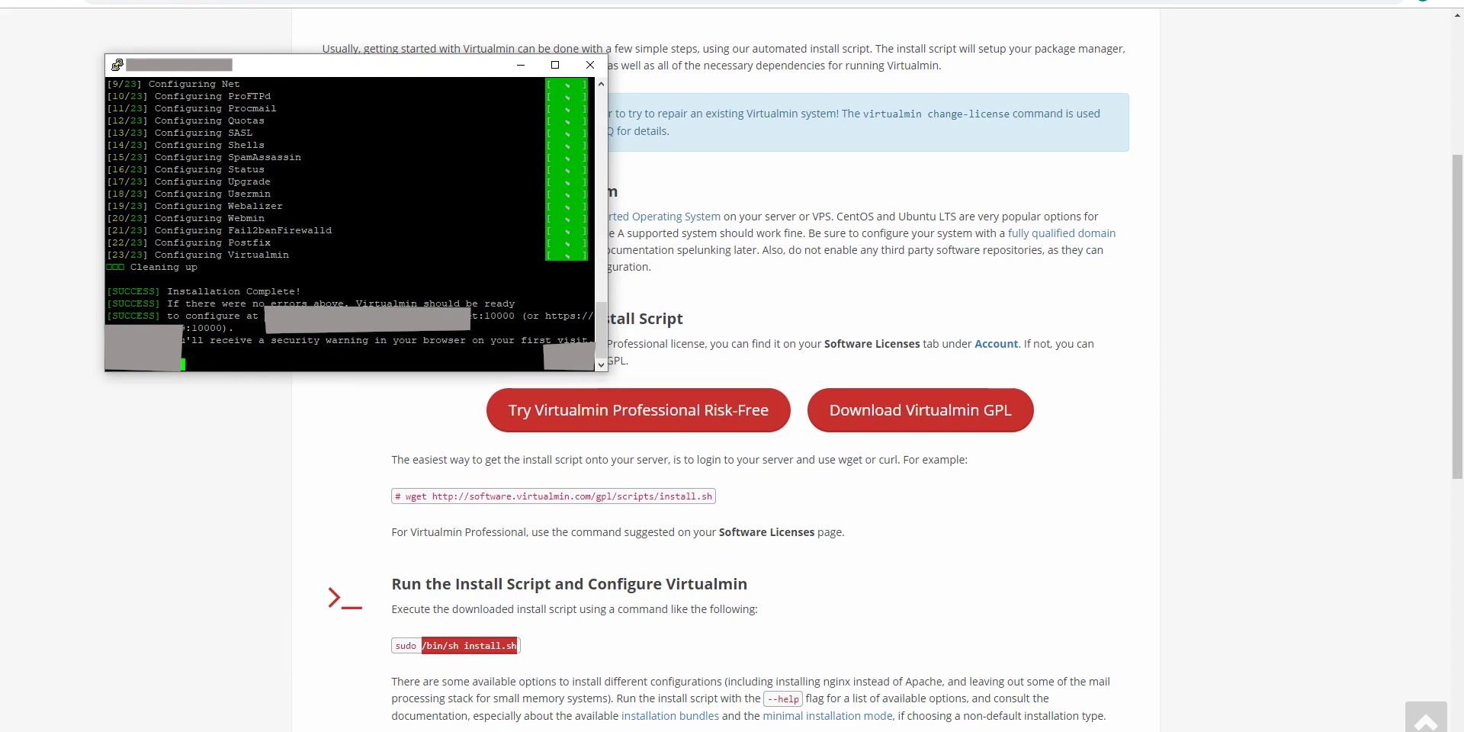
Step: Open the server's IP address over https on port 10000 in a new browser tab and proceed past the certificate warning
{"action": "left_click_drag", "start_coordinate": [485, 316], "coordinate": [508, 315]}
{"action": "key", "text": "ctrl+t"}
{"action": "key", "text": "ctrl+v"}
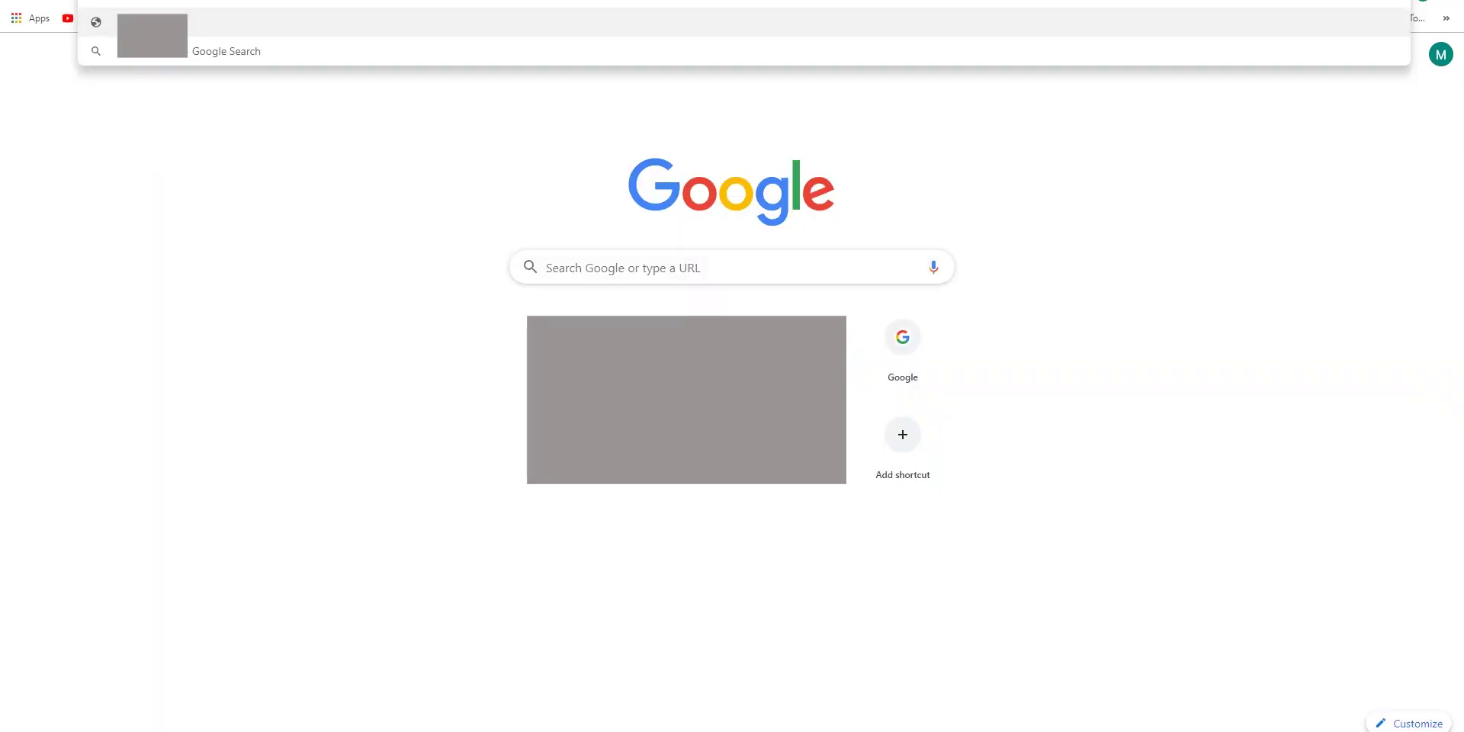
{"action": "type", "text": "https"}
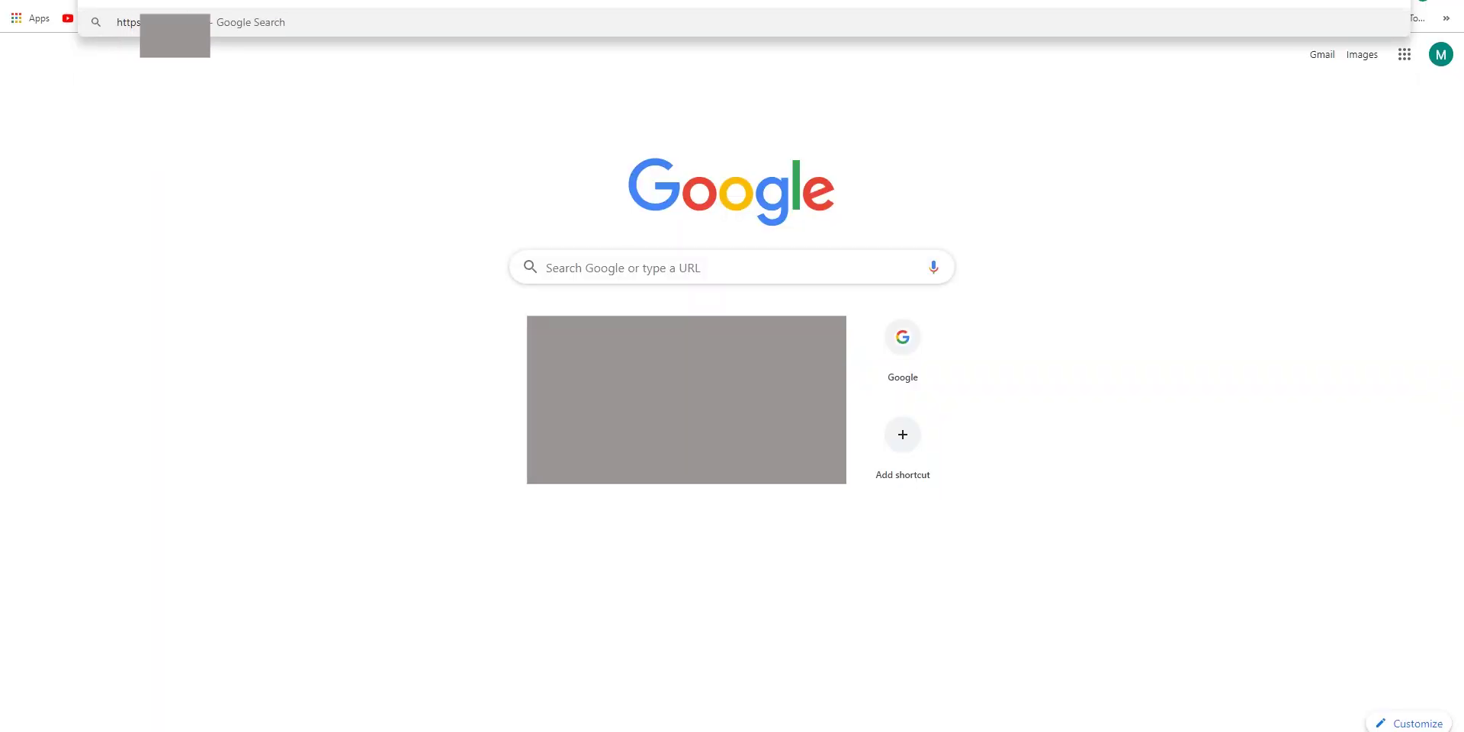
{"action": "type", "text": "://"}
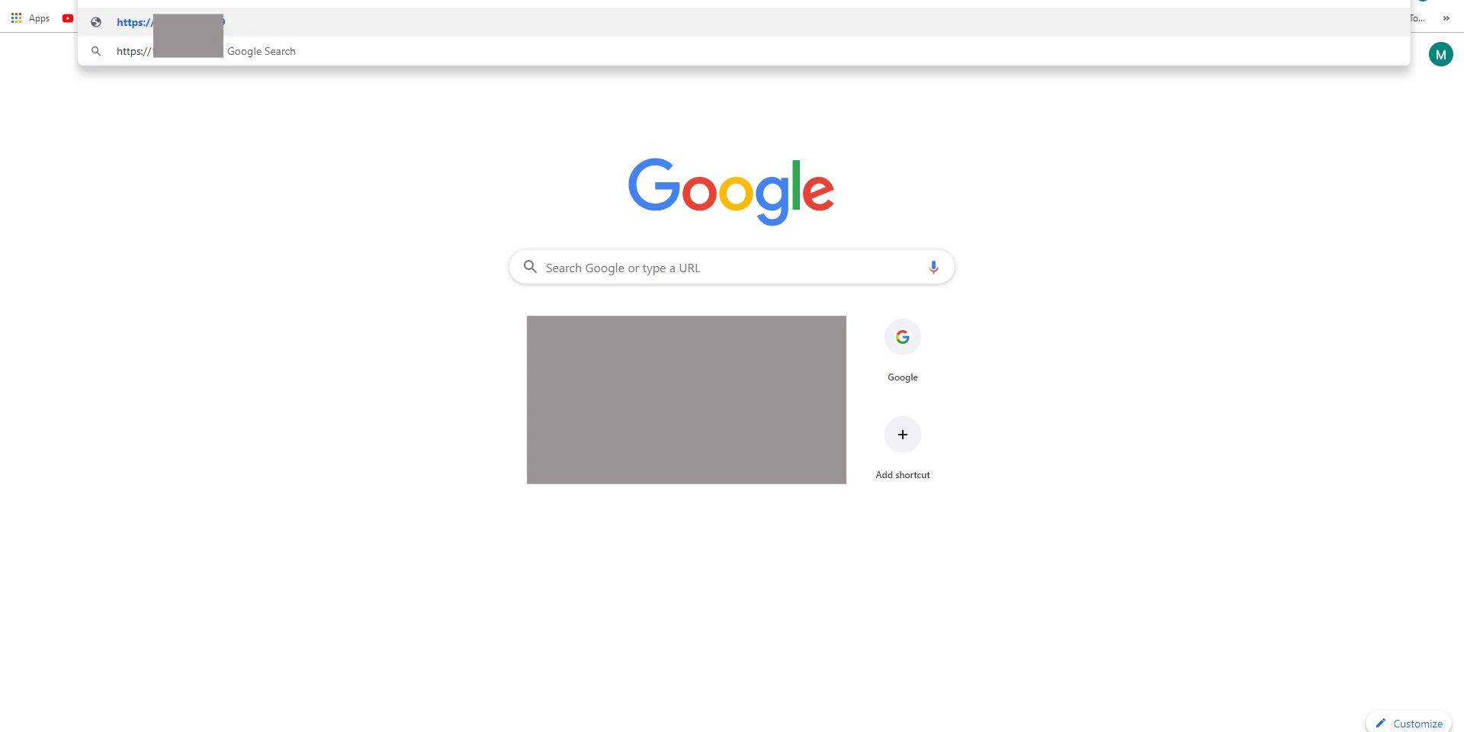
{"action": "type", "text": ":10000"}
{"action": "key", "text": "Return"}
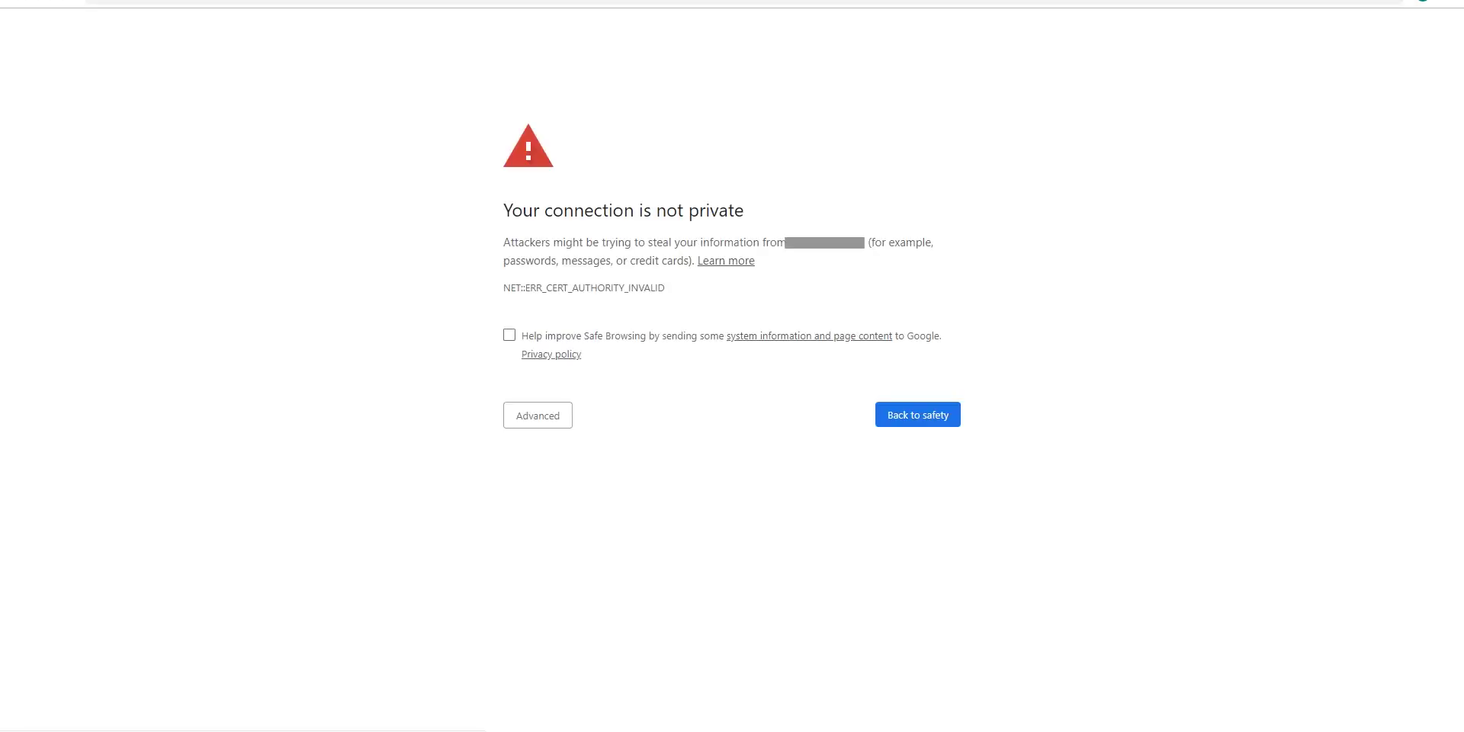
{"action": "left_click", "coordinate": [545, 417]}
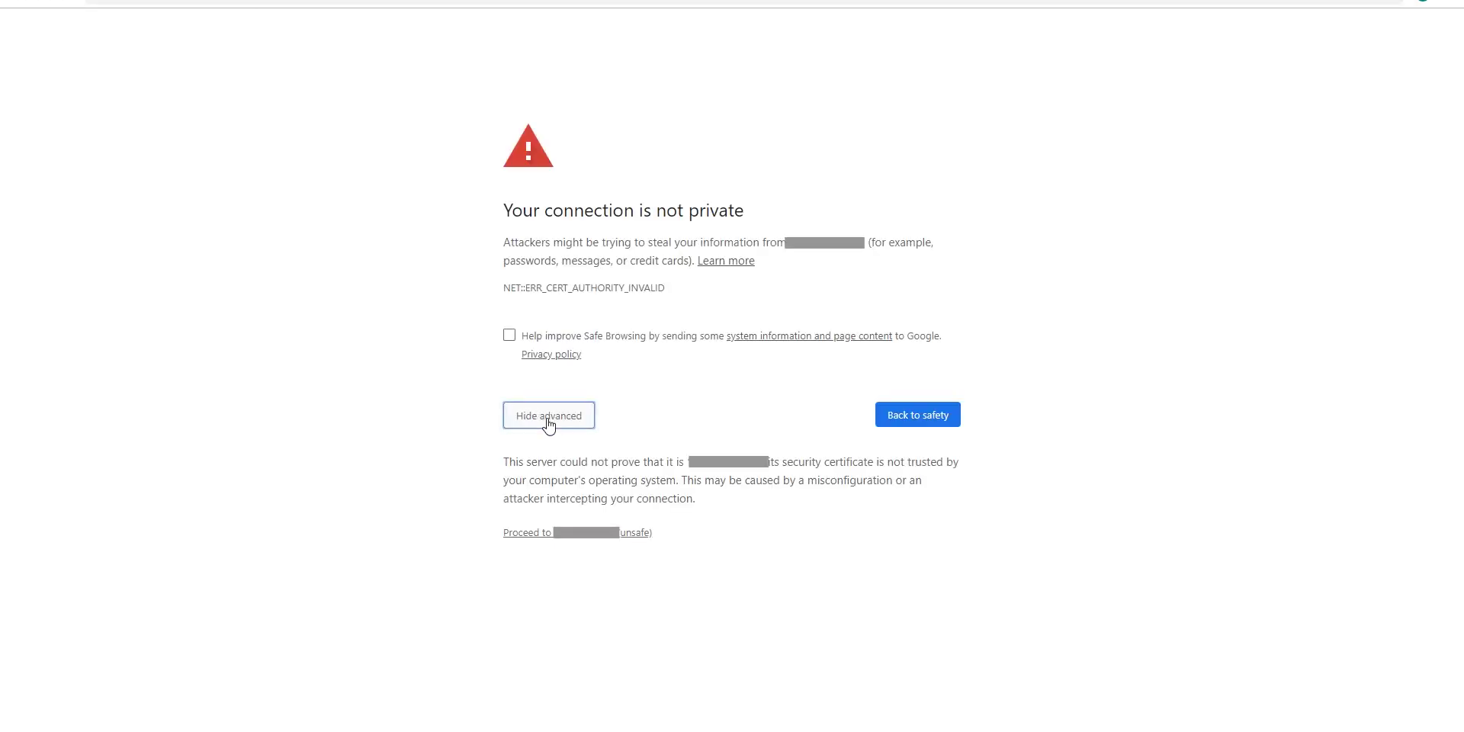
{"action": "left_click", "coordinate": [606, 533]}
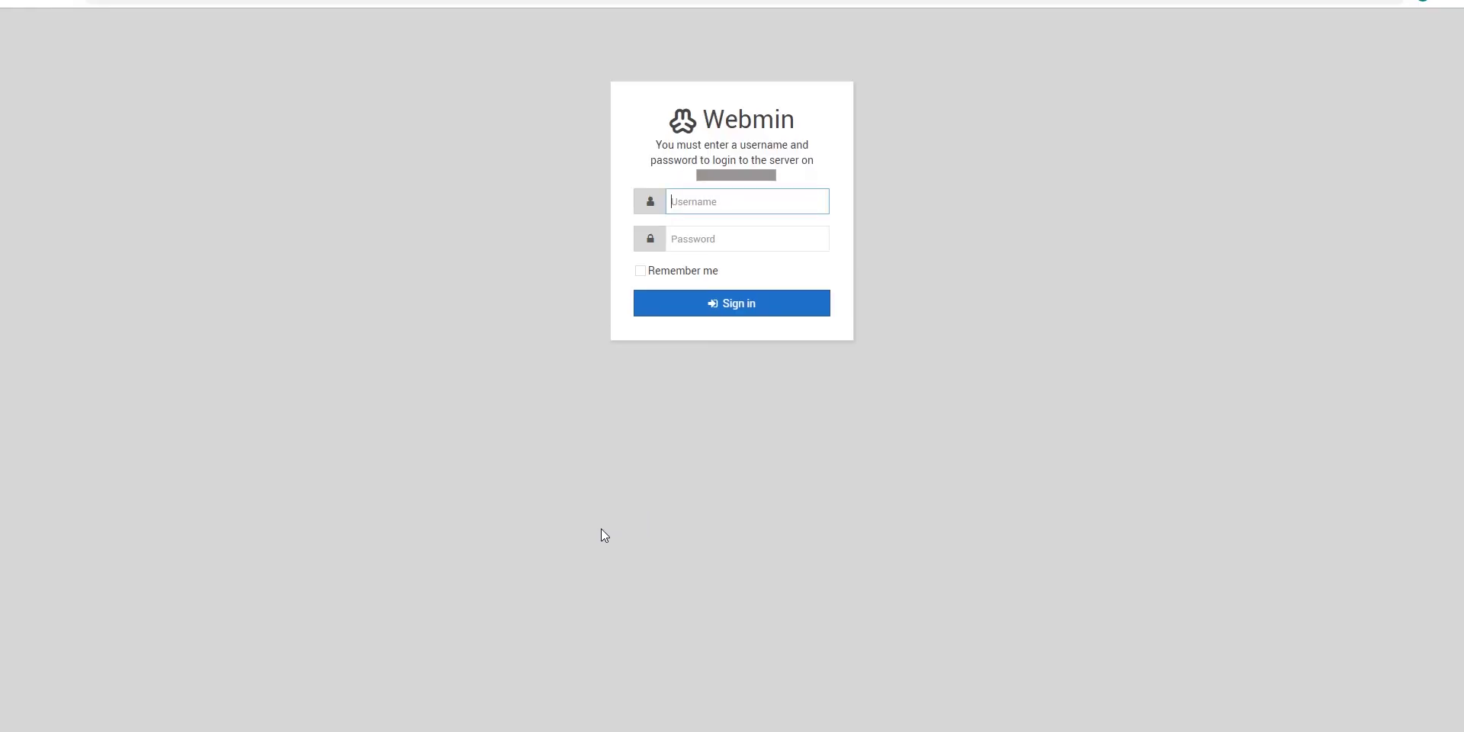
Step: Log in to Webmin as root with the server password copied from the Contabo login data e-mail
{"action": "left_click", "coordinate": [730, 196]}
{"action": "type", "text": "r"}
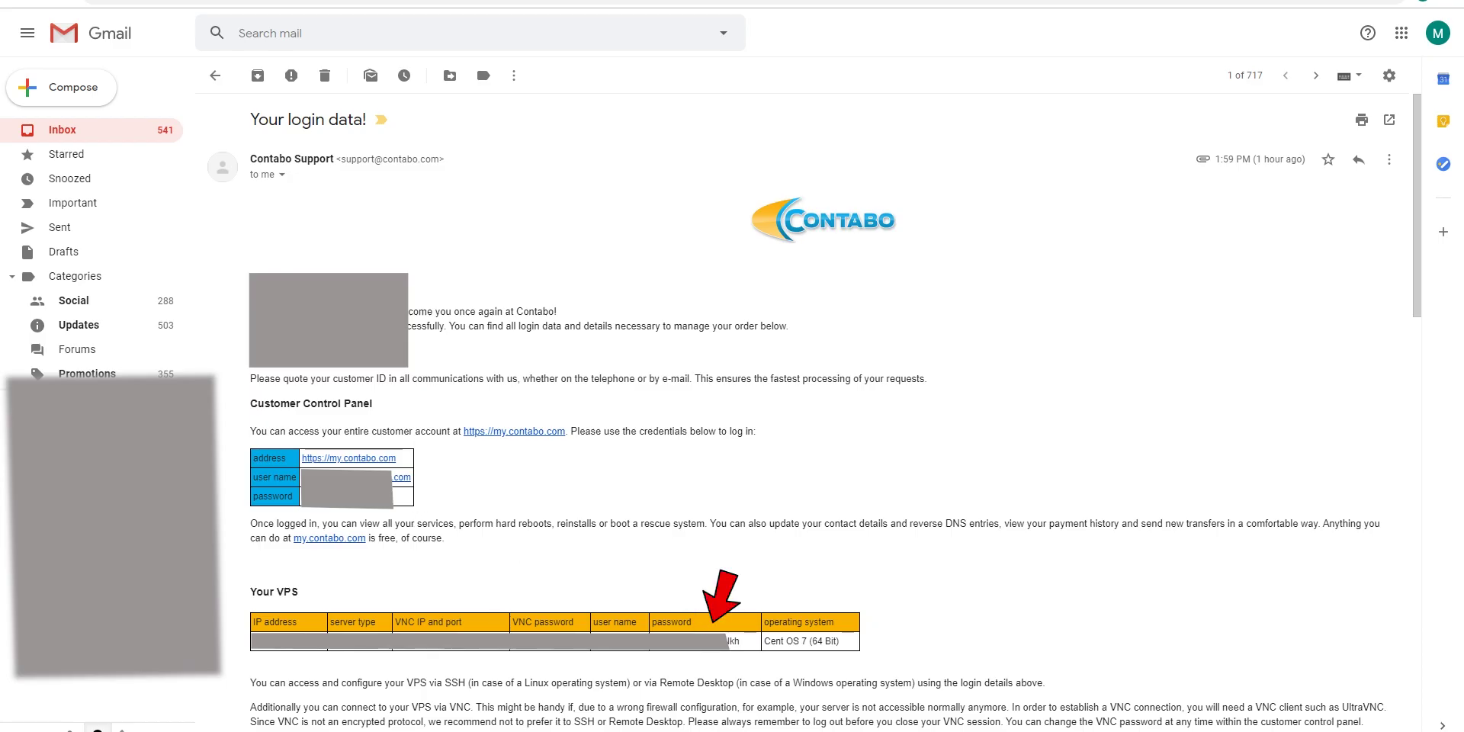
{"action": "double_click", "coordinate": [732, 641]}
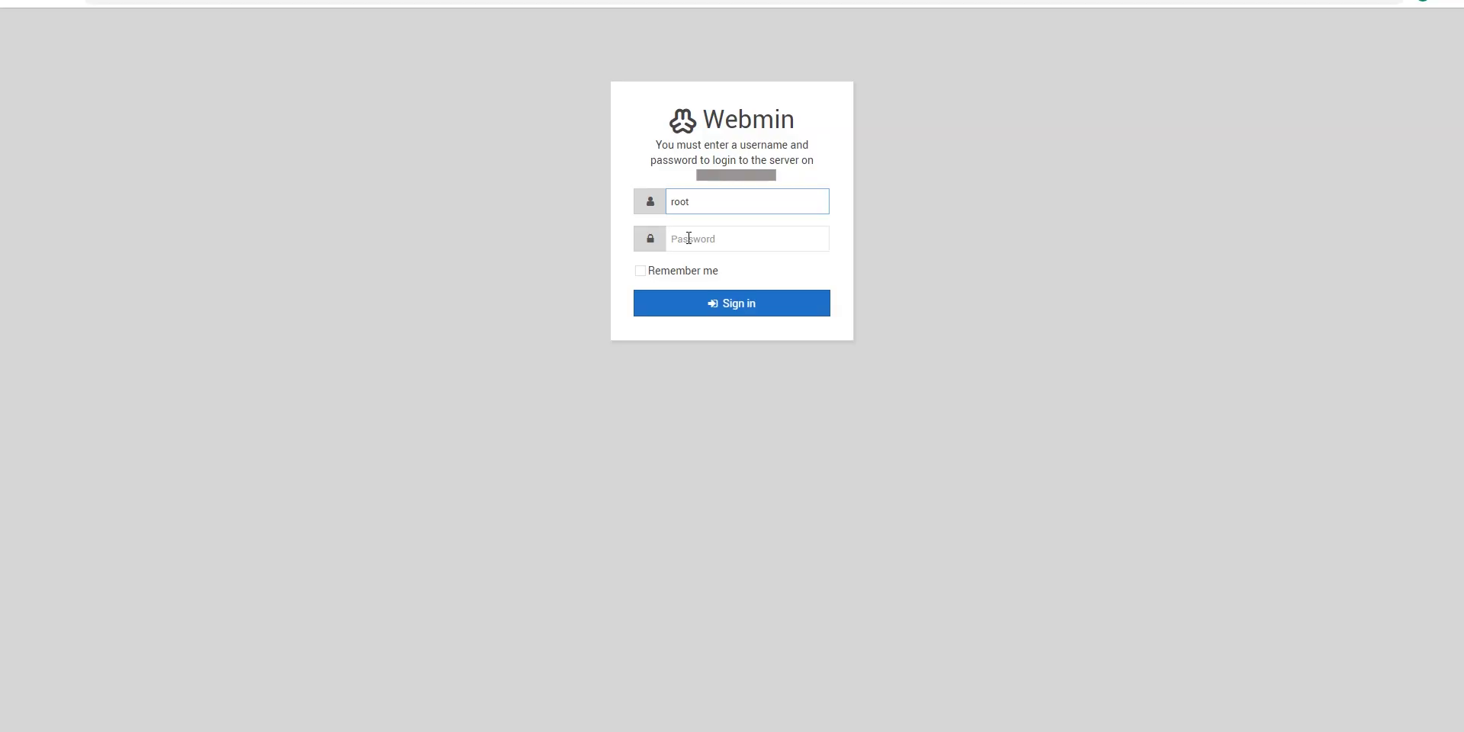
{"action": "left_click", "coordinate": [703, 239]}
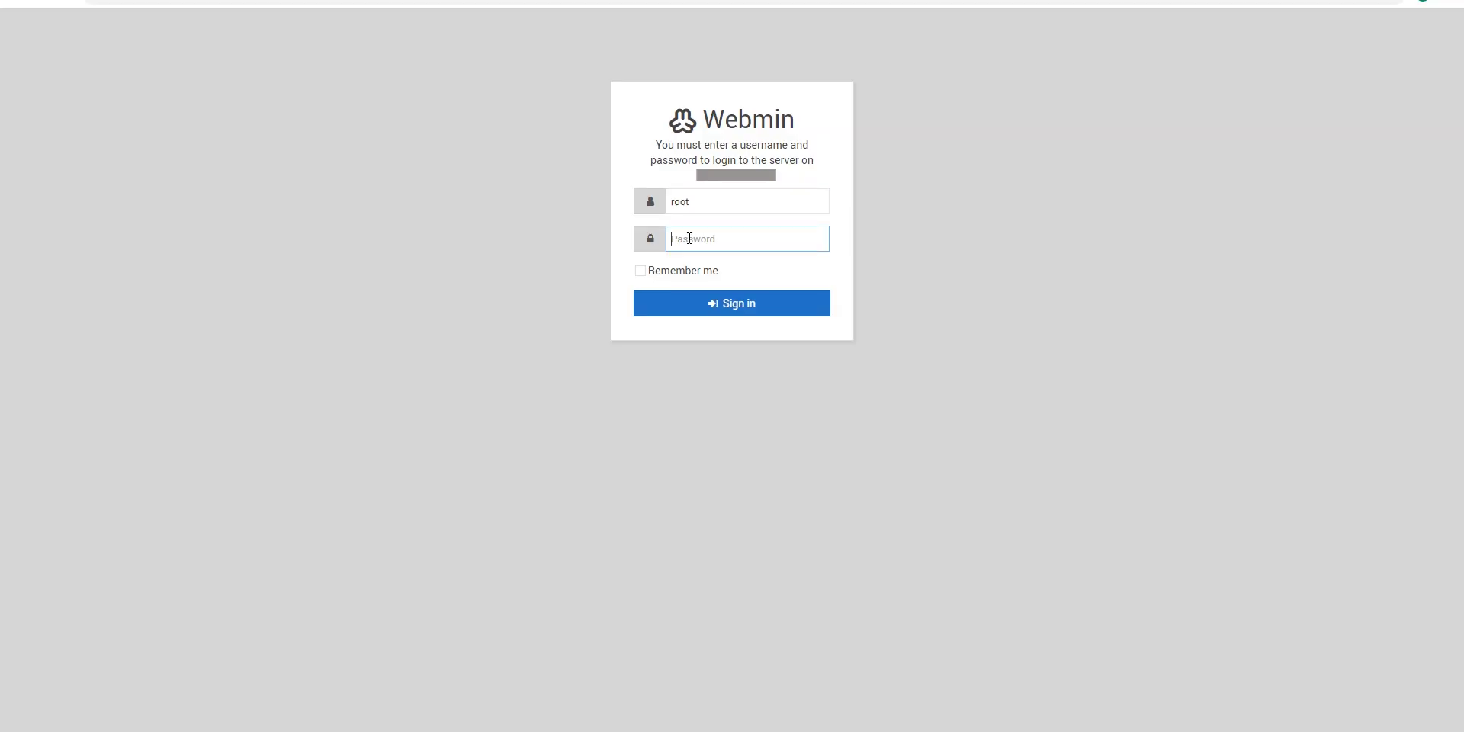
{"action": "left_click", "coordinate": [731, 308]}
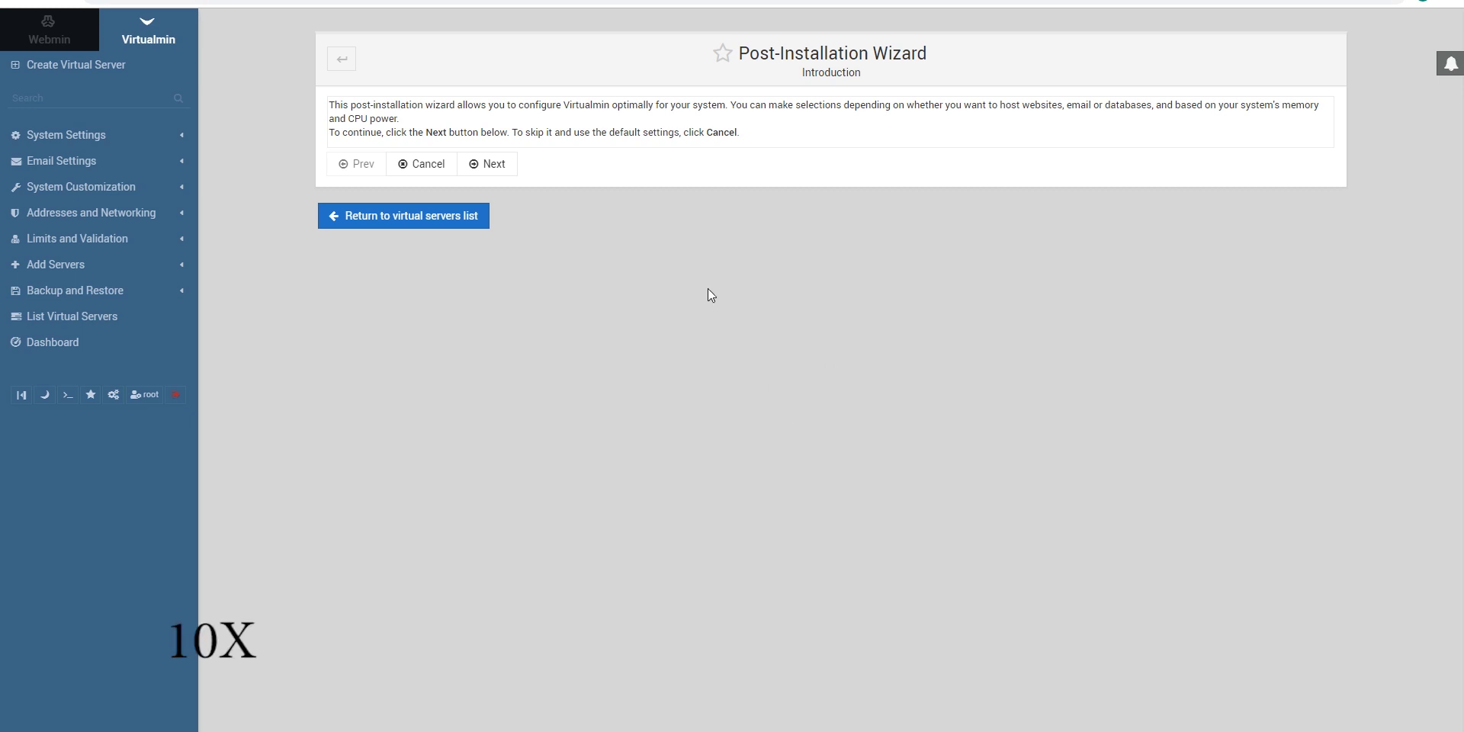
Step: Go through the post-installation wizard, keeping library preloading, the email domain lookup server and the MariaDB/MySQL and PostgreSQL servers set to Yes
{"action": "left_click", "coordinate": [494, 163]}
{"action": "left_click", "coordinate": [488, 159]}
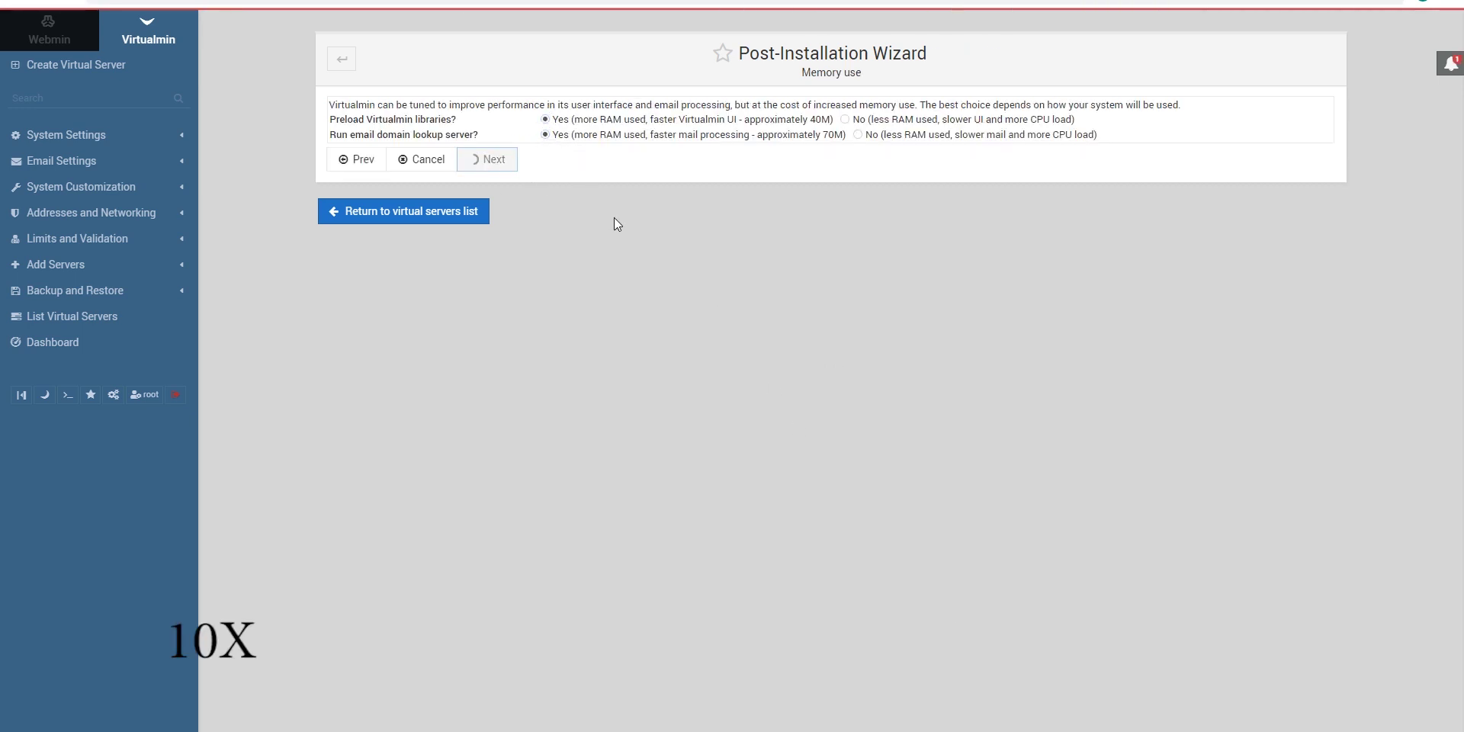
{"action": "left_click", "coordinate": [491, 159]}
{"action": "left_click", "coordinate": [491, 158]}
{"action": "left_click", "coordinate": [488, 194]}
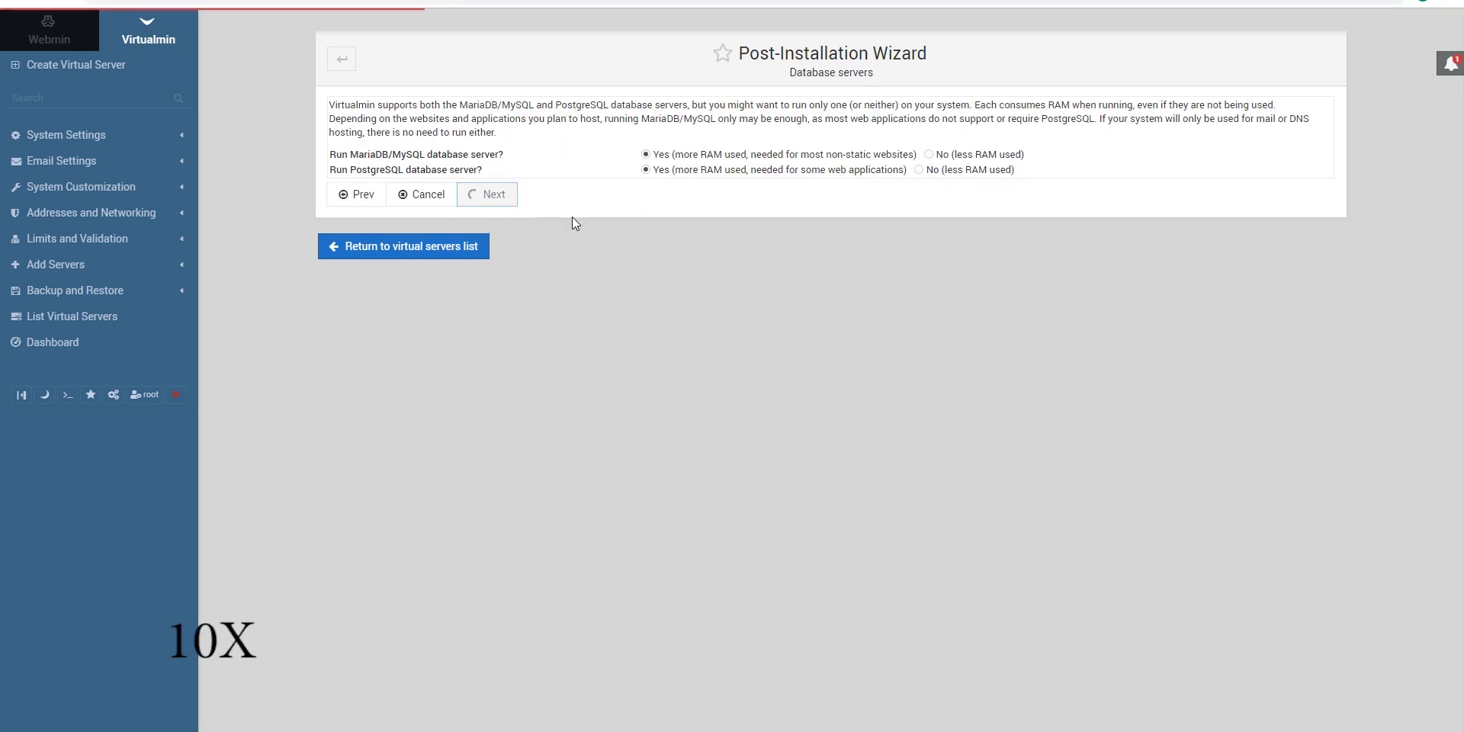
{"action": "left_click", "coordinate": [488, 215]}
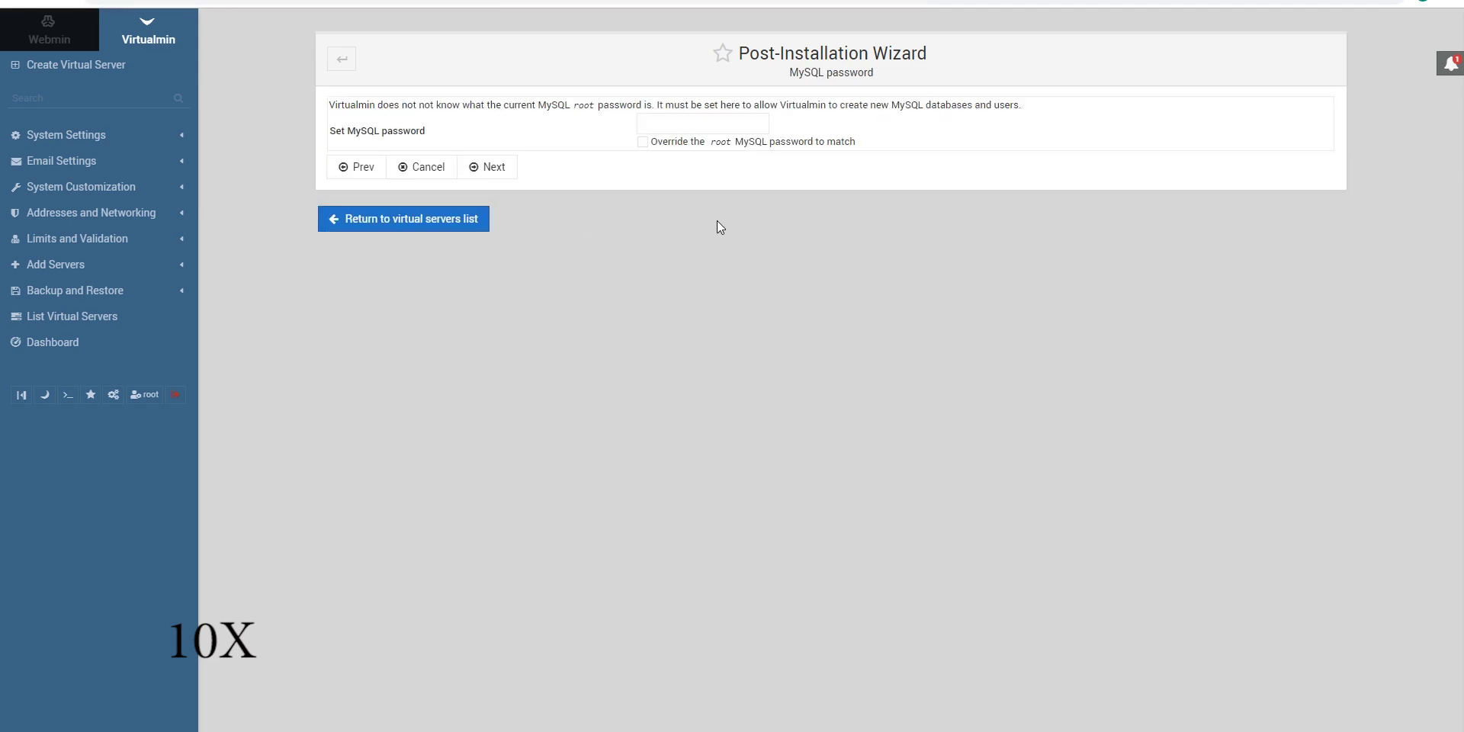
Step: Continue past the MySQL password page, keep the Large system (1G) MariaDB/MySQL configuration size and finish the post-installation wizard
{"action": "left_click", "coordinate": [488, 166]}
{"action": "left_click", "coordinate": [487, 224]}
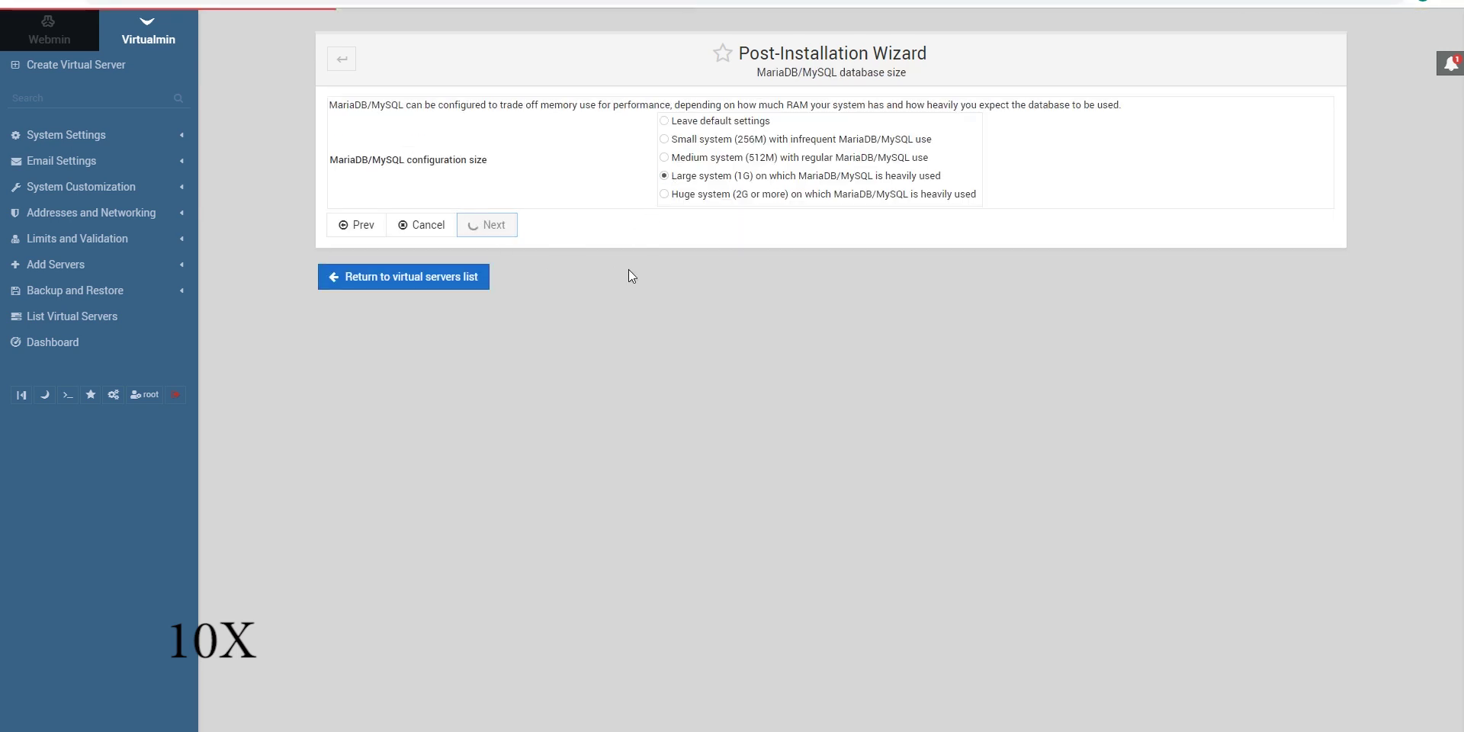
{"action": "left_click", "coordinate": [487, 185]}
{"action": "left_click", "coordinate": [481, 172]}
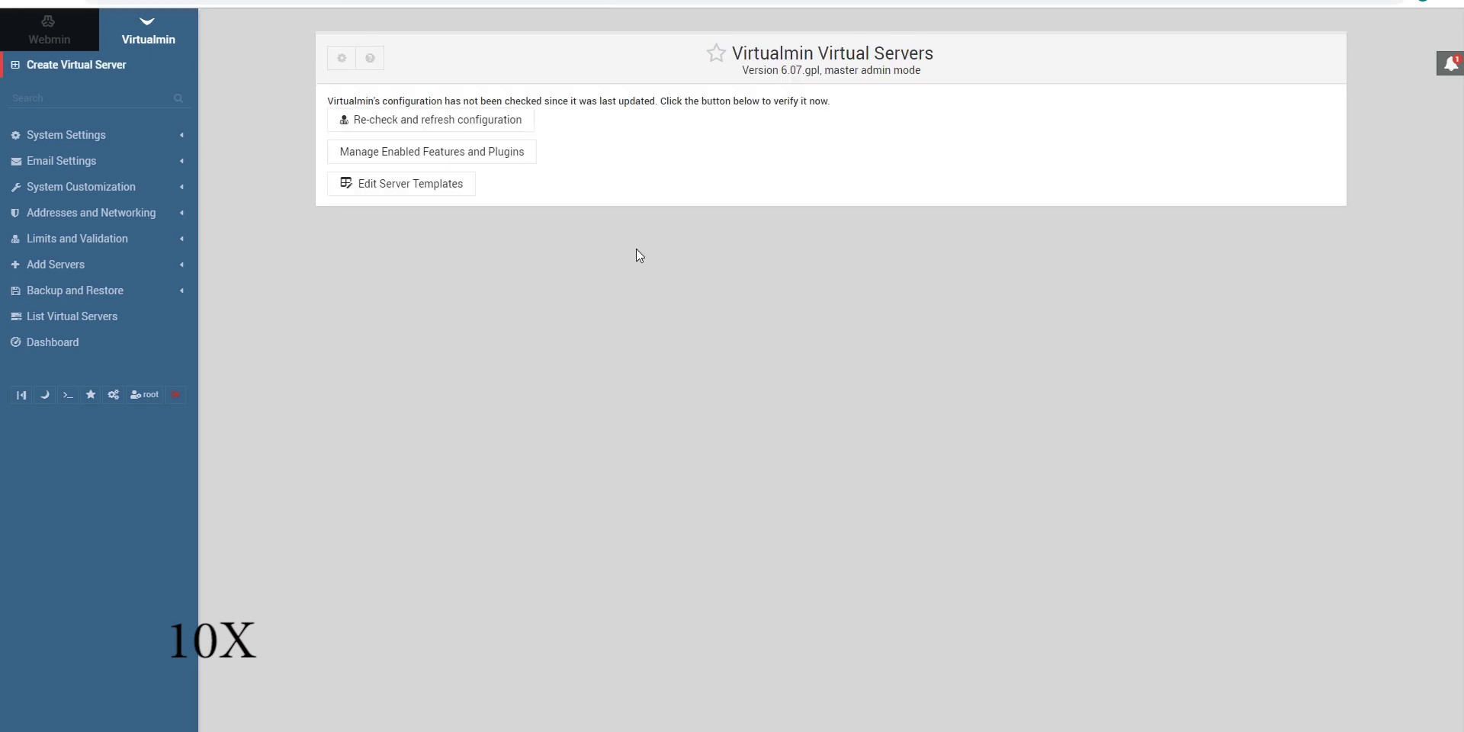
Step: Re-check and refresh the Virtualmin configuration, and install the available package updates
{"action": "left_click", "coordinate": [451, 126]}
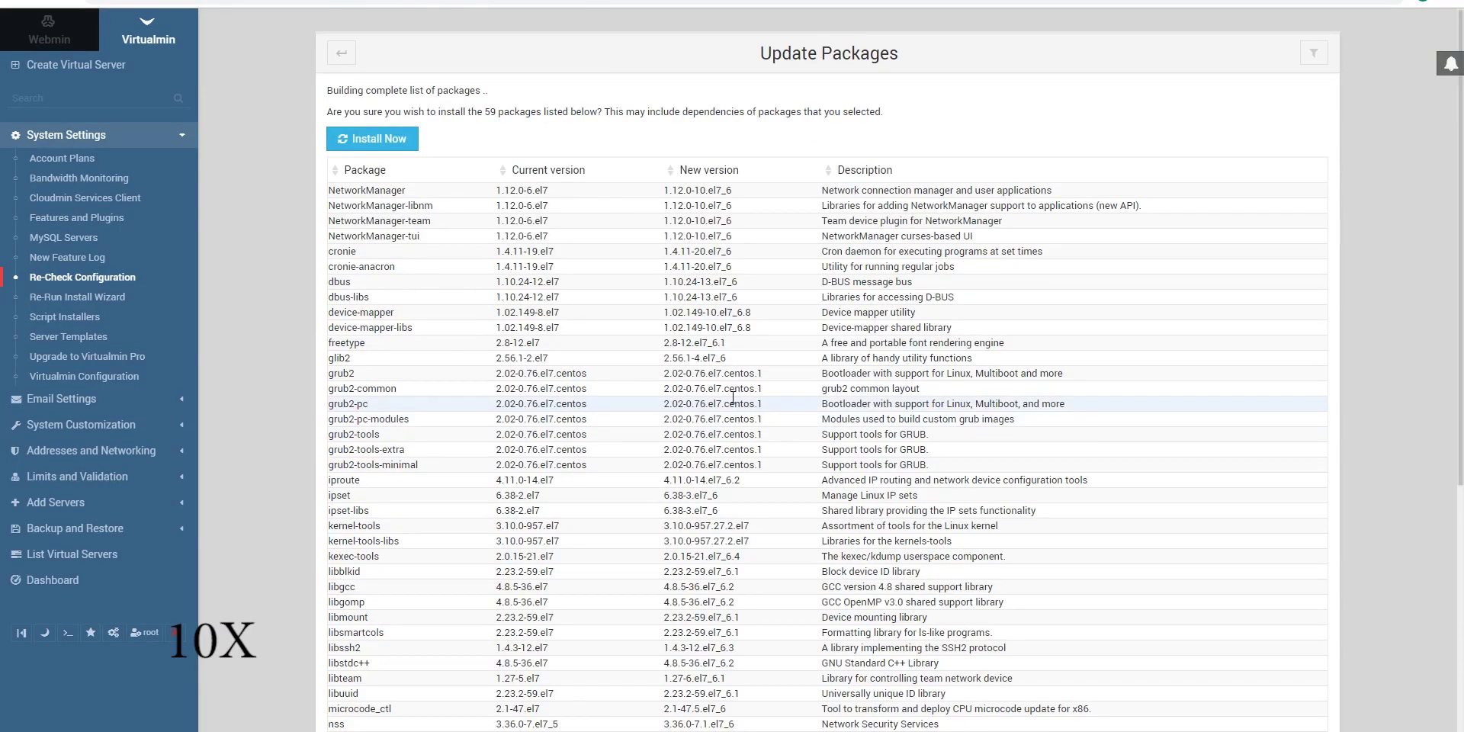
{"action": "left_click", "coordinate": [412, 209]}
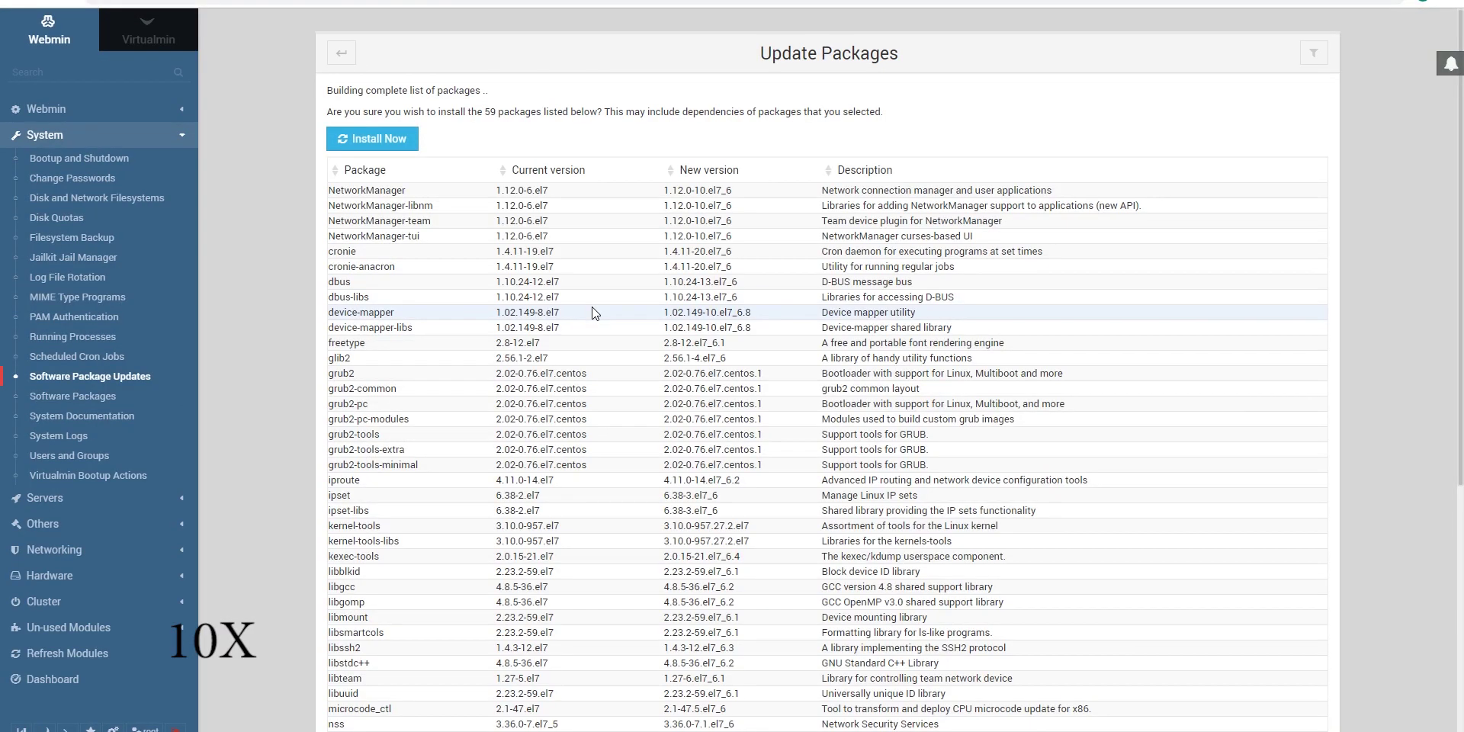
{"action": "left_click", "coordinate": [372, 138]}
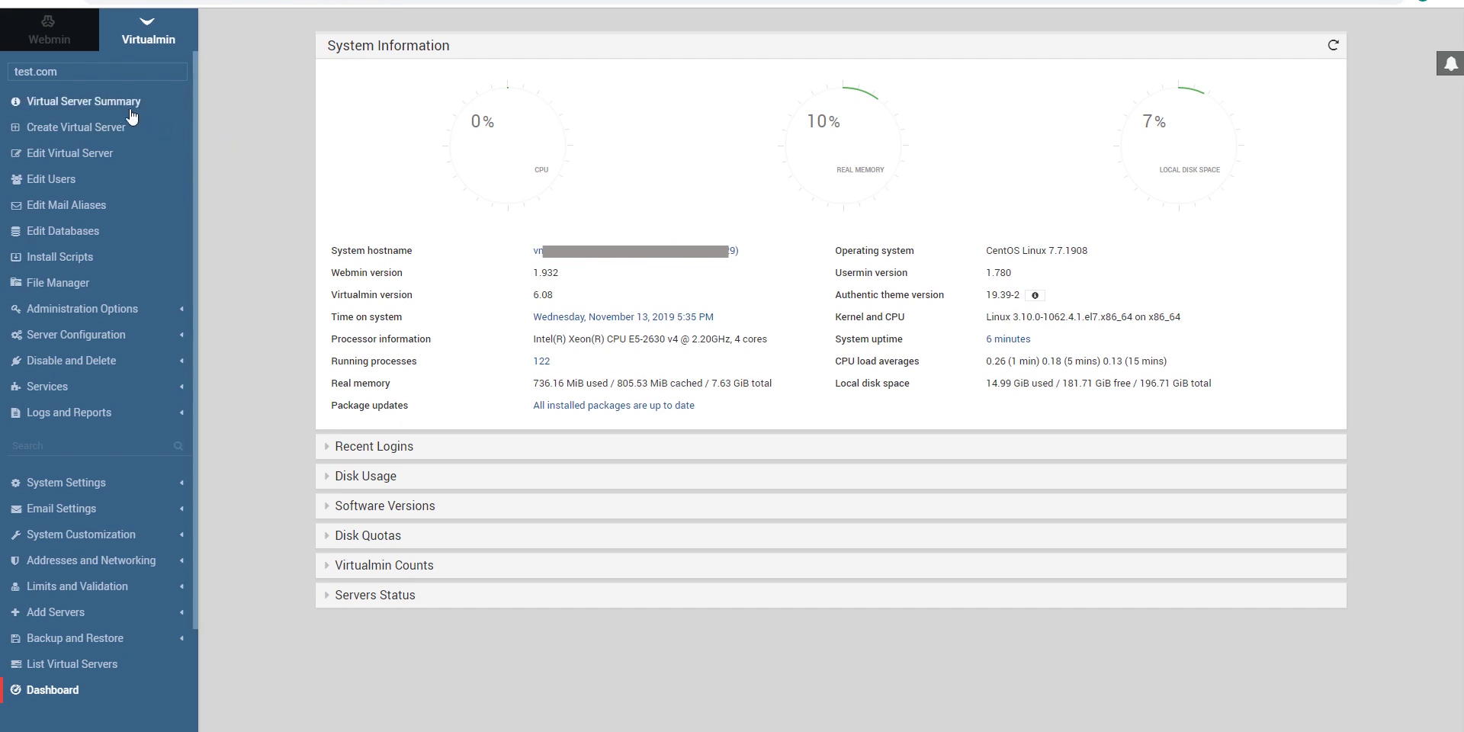
Step: Start a new top-level virtual server with the domain name contabovps.club and enter its administration password
{"action": "left_click", "coordinate": [79, 128]}
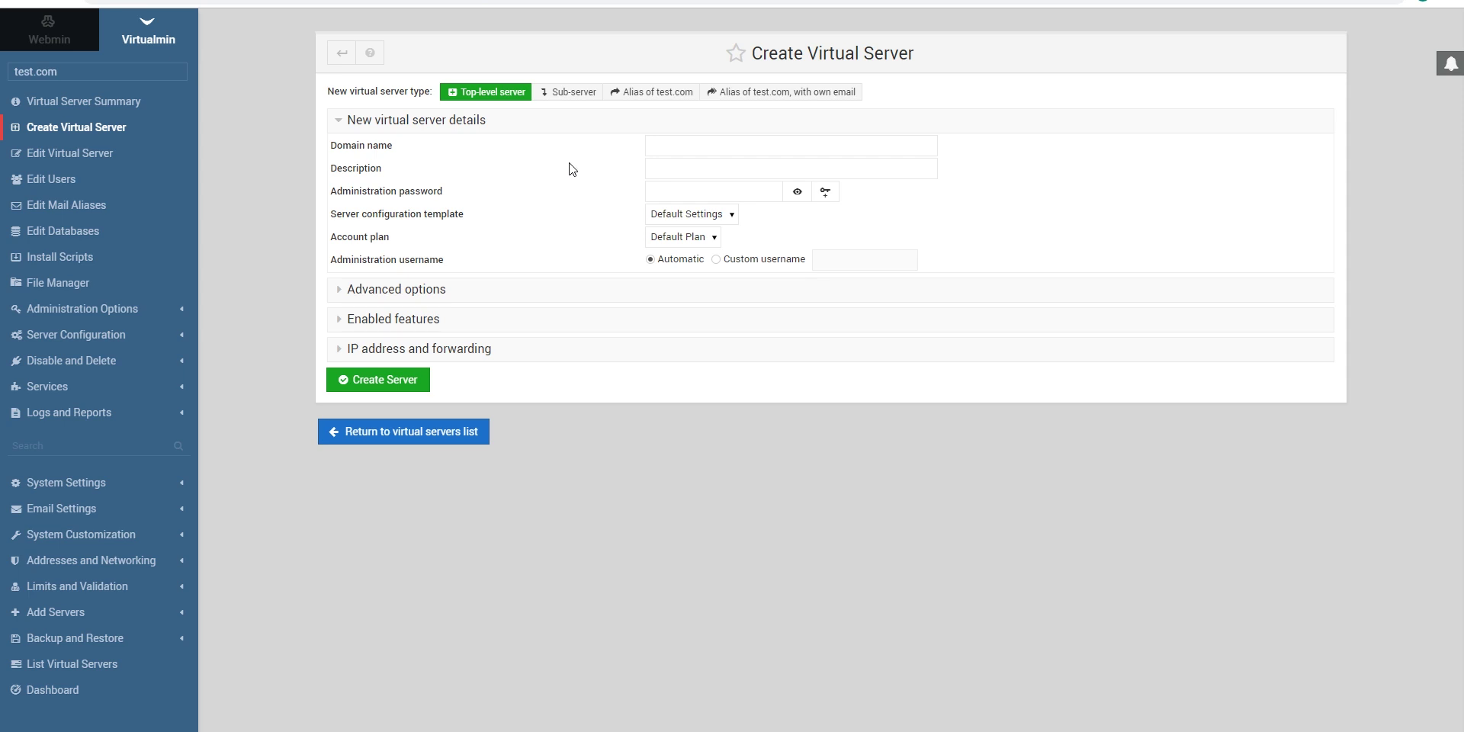
{"action": "left_click", "coordinate": [685, 142]}
{"action": "type", "text": "contabo"}
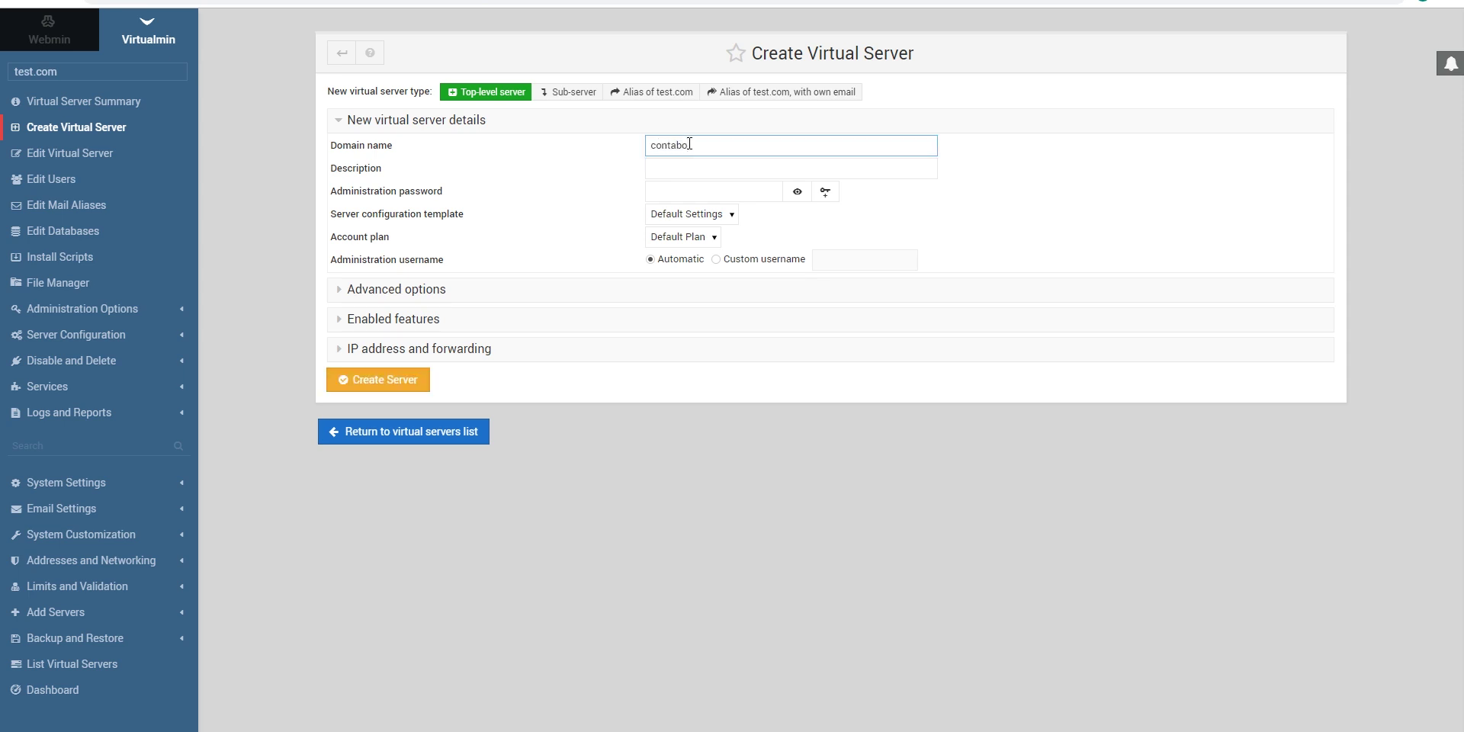
{"action": "type", "text": "vps.club"}
{"action": "left_click", "coordinate": [679, 195]}
{"action": "type", "text": "•••"}
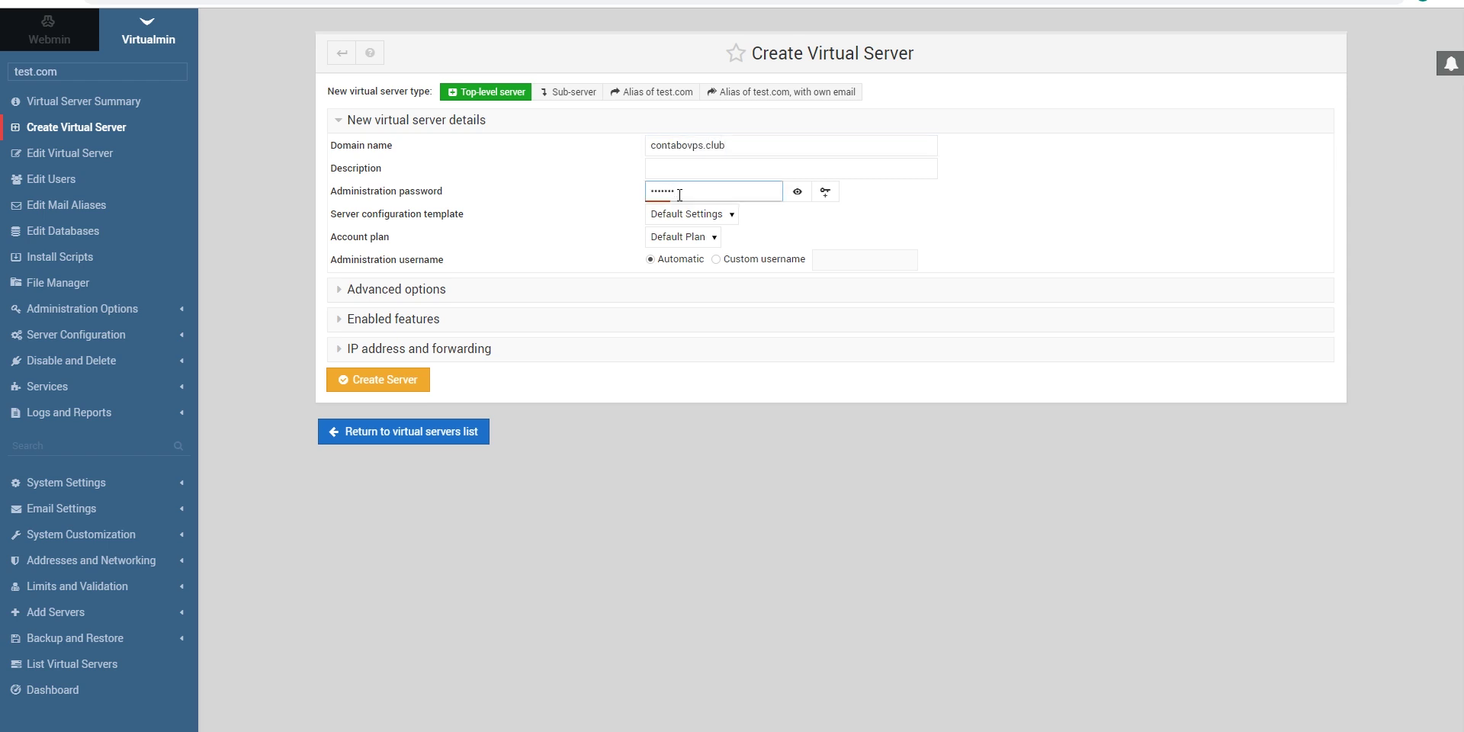
{"action": "type", "text": "•••••••••••"}
Step: Expand the advanced options and enabled features, include the SSL website setup, and create the virtual server
{"action": "left_click", "coordinate": [419, 293]}
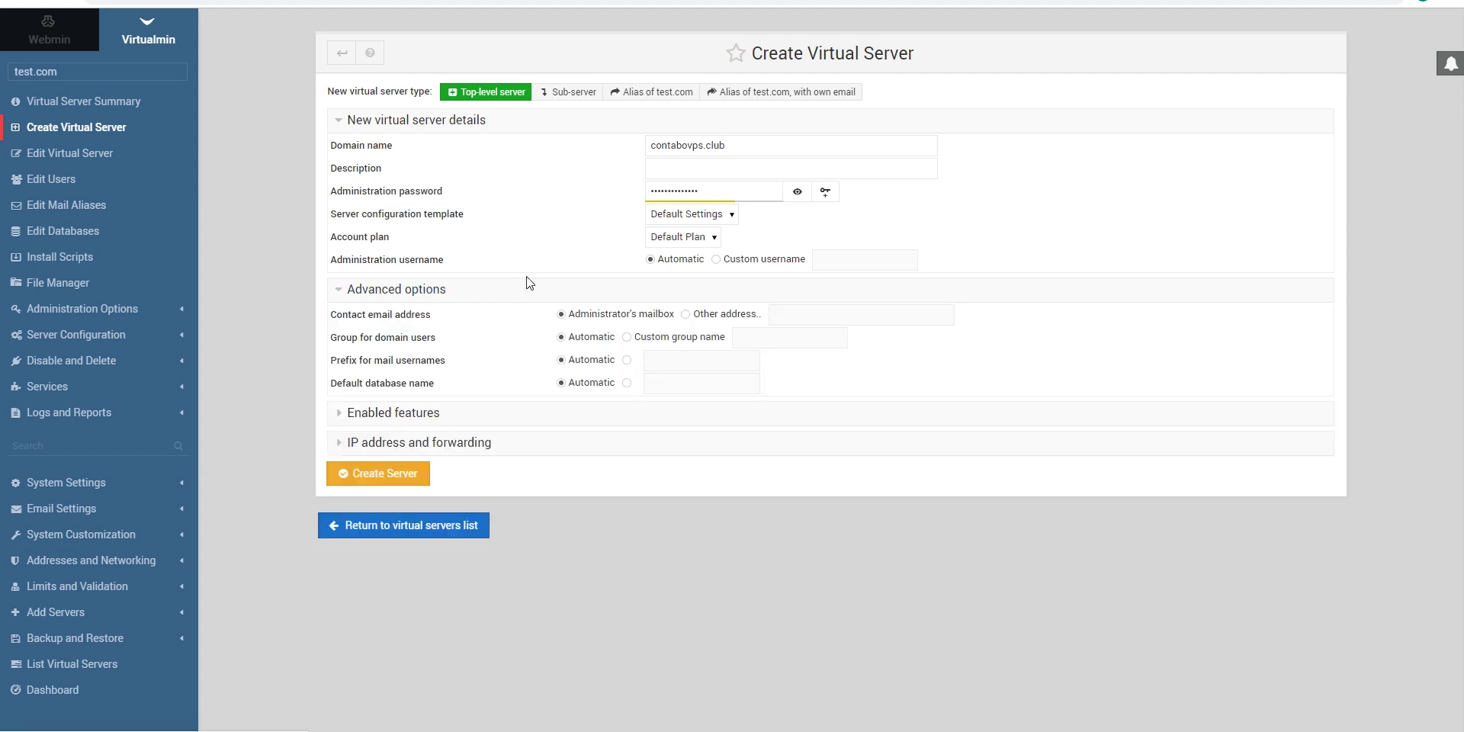
{"action": "left_click", "coordinate": [401, 414]}
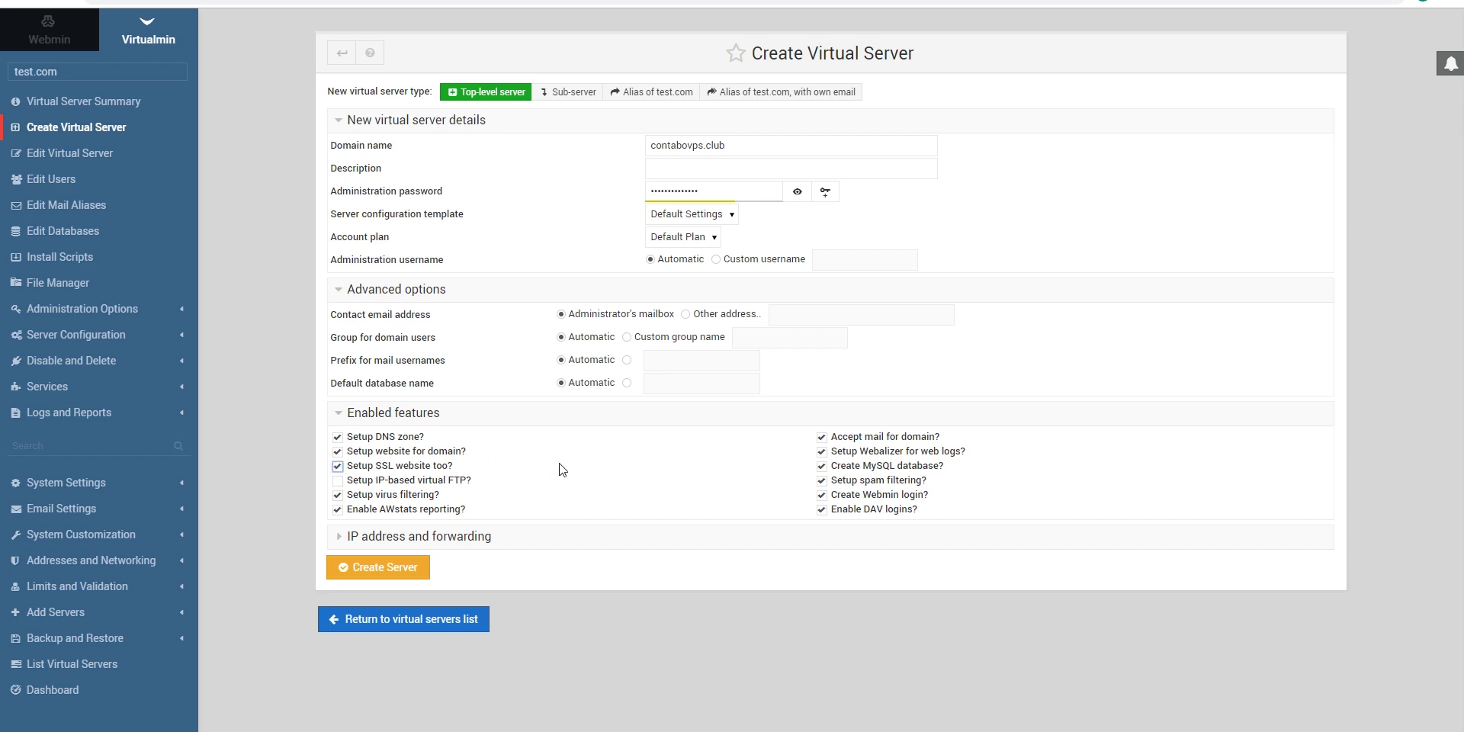
{"action": "left_click", "coordinate": [389, 571]}
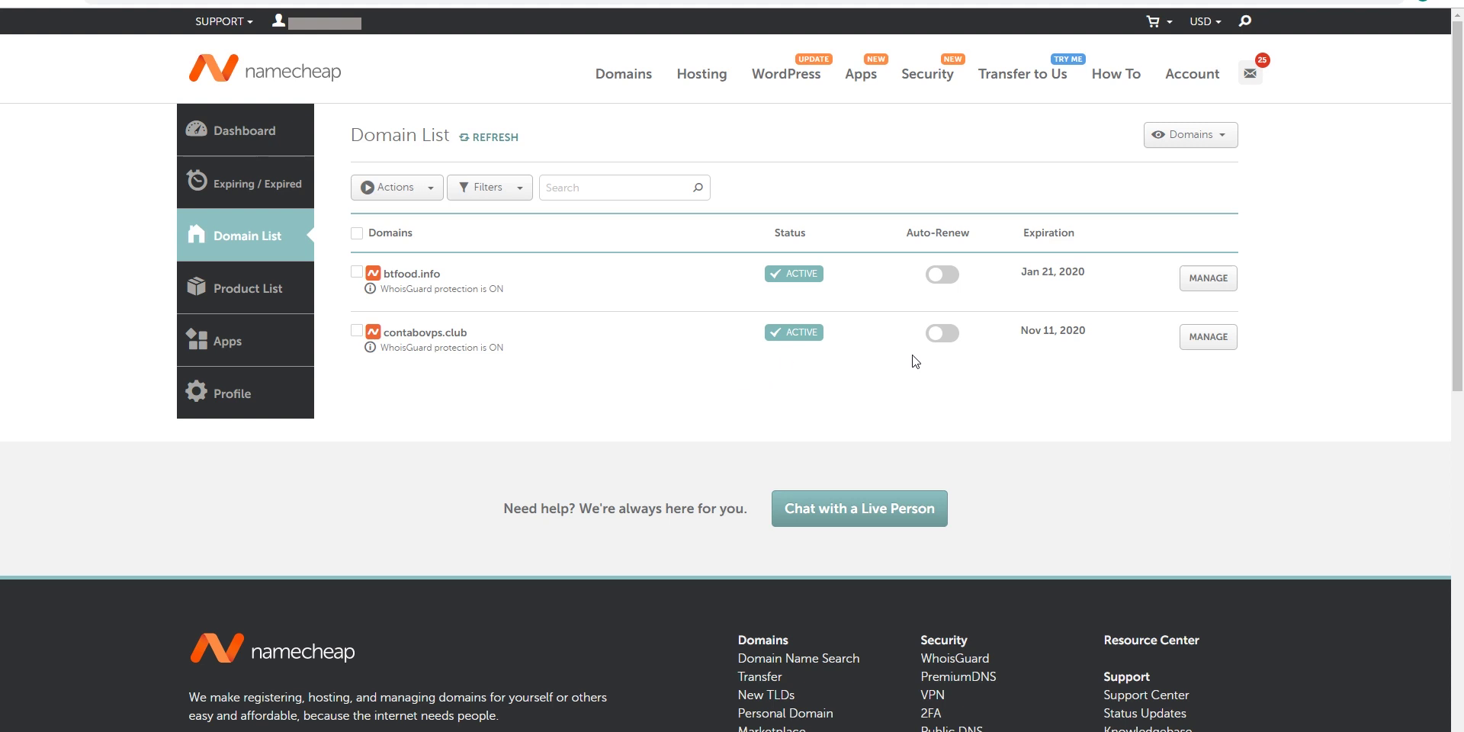
Step: In Namecheap, switch the nameservers of contabovps.club to Custom DNS and enter ns1.contabo.net as the first nameserver
{"action": "left_click", "coordinate": [1220, 343]}
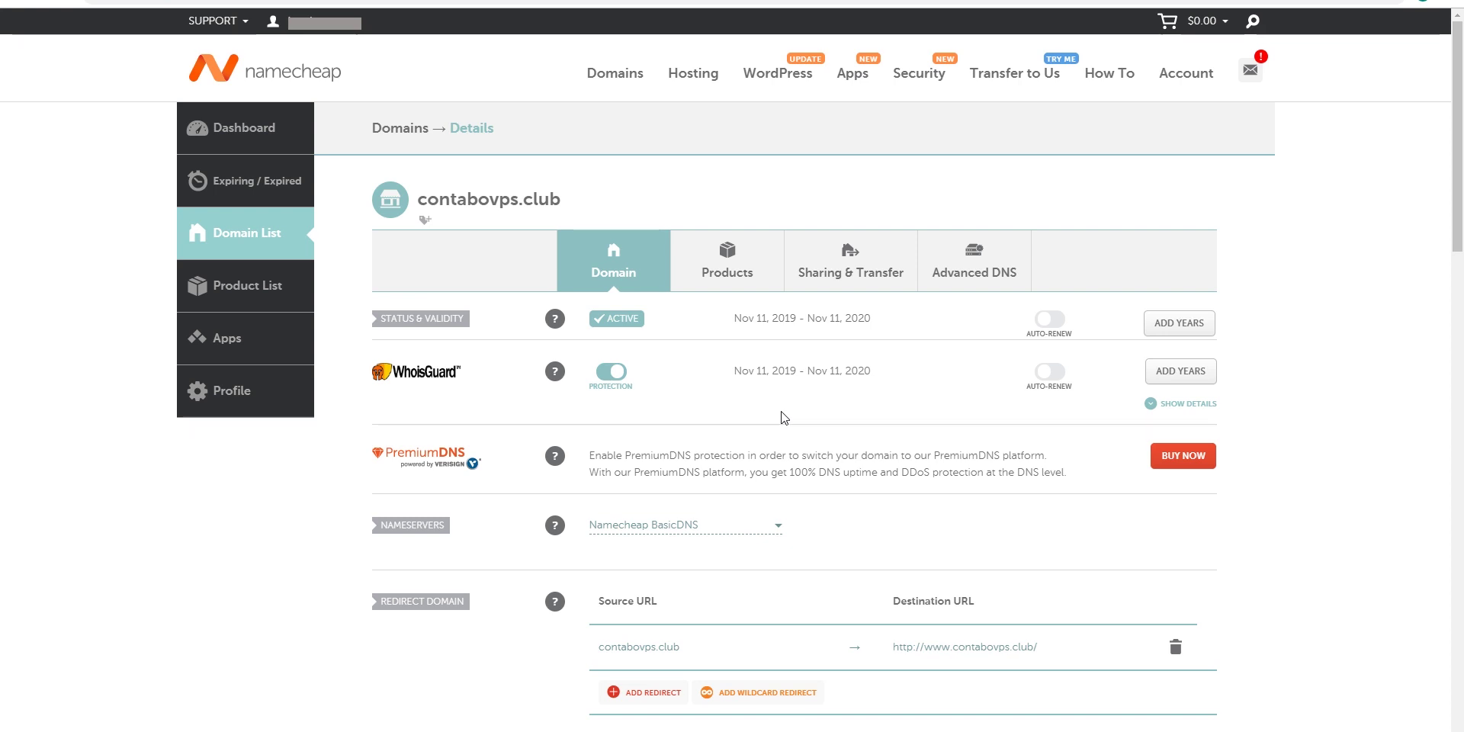
{"action": "left_click", "coordinate": [702, 526]}
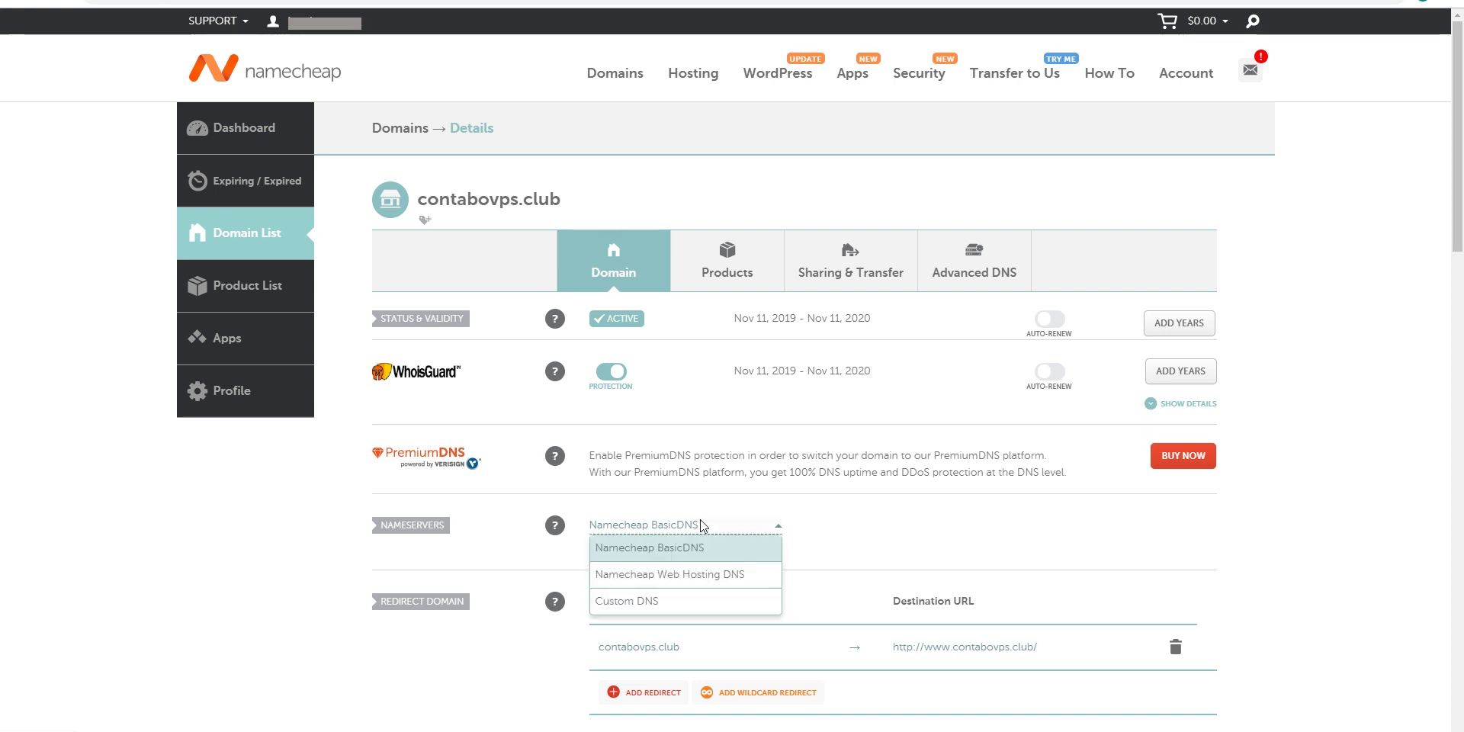
{"action": "left_click", "coordinate": [678, 599]}
{"action": "left_click", "coordinate": [693, 564]}
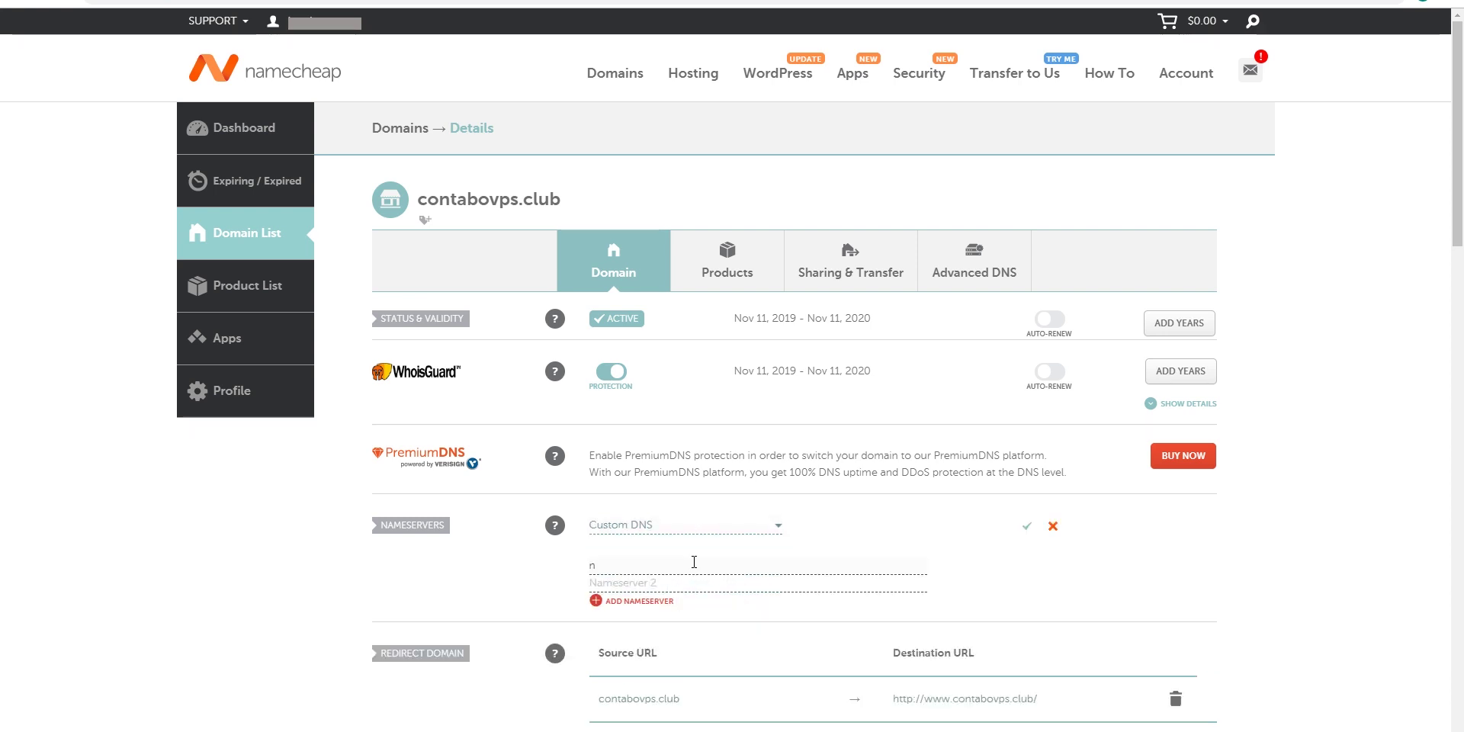
{"action": "type", "text": "ns1.co"}
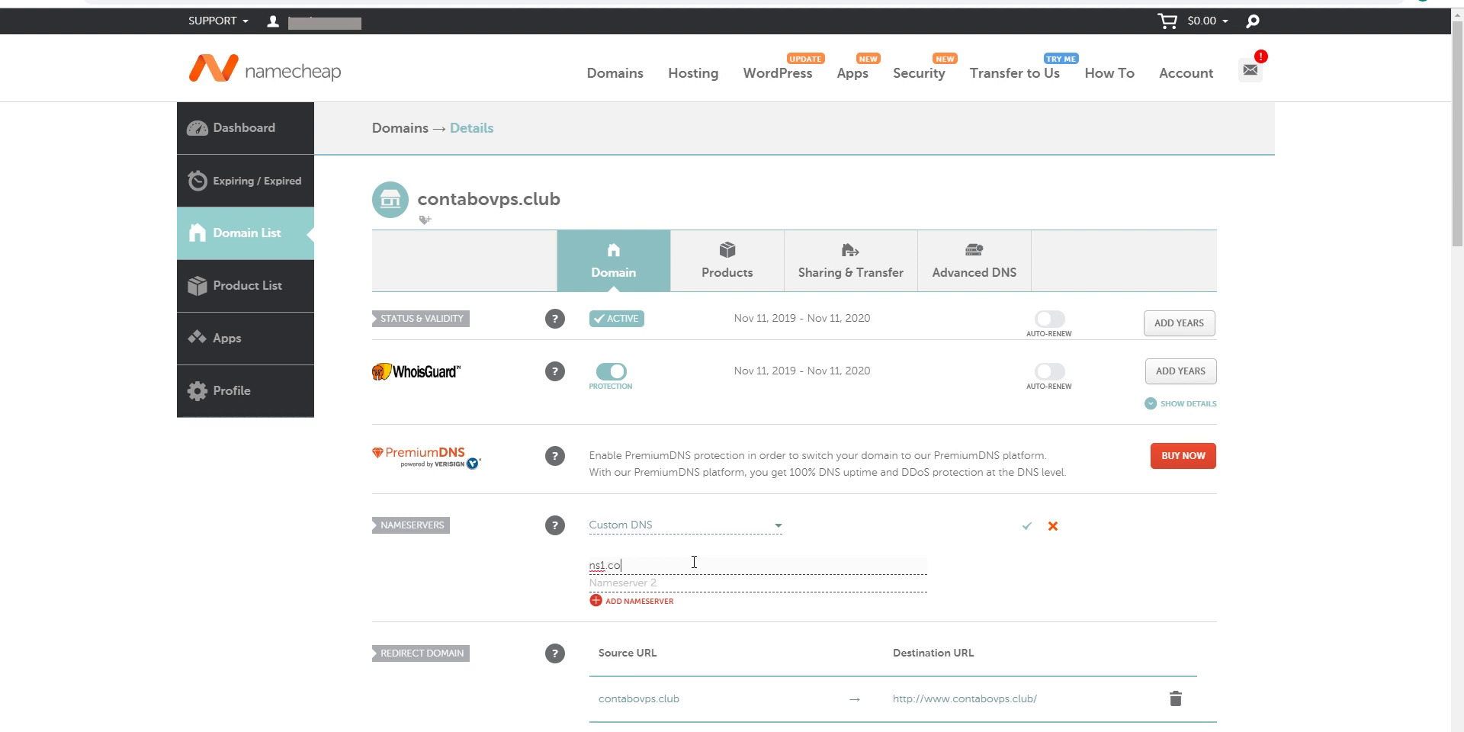
{"action": "type", "text": "ntabo "}
{"action": "type", "text": "net"}
Step: Copy the first nameserver into the second entry, change it to ns2.contabo.net and save the custom nameservers
{"action": "key", "text": "ctrl+a"}
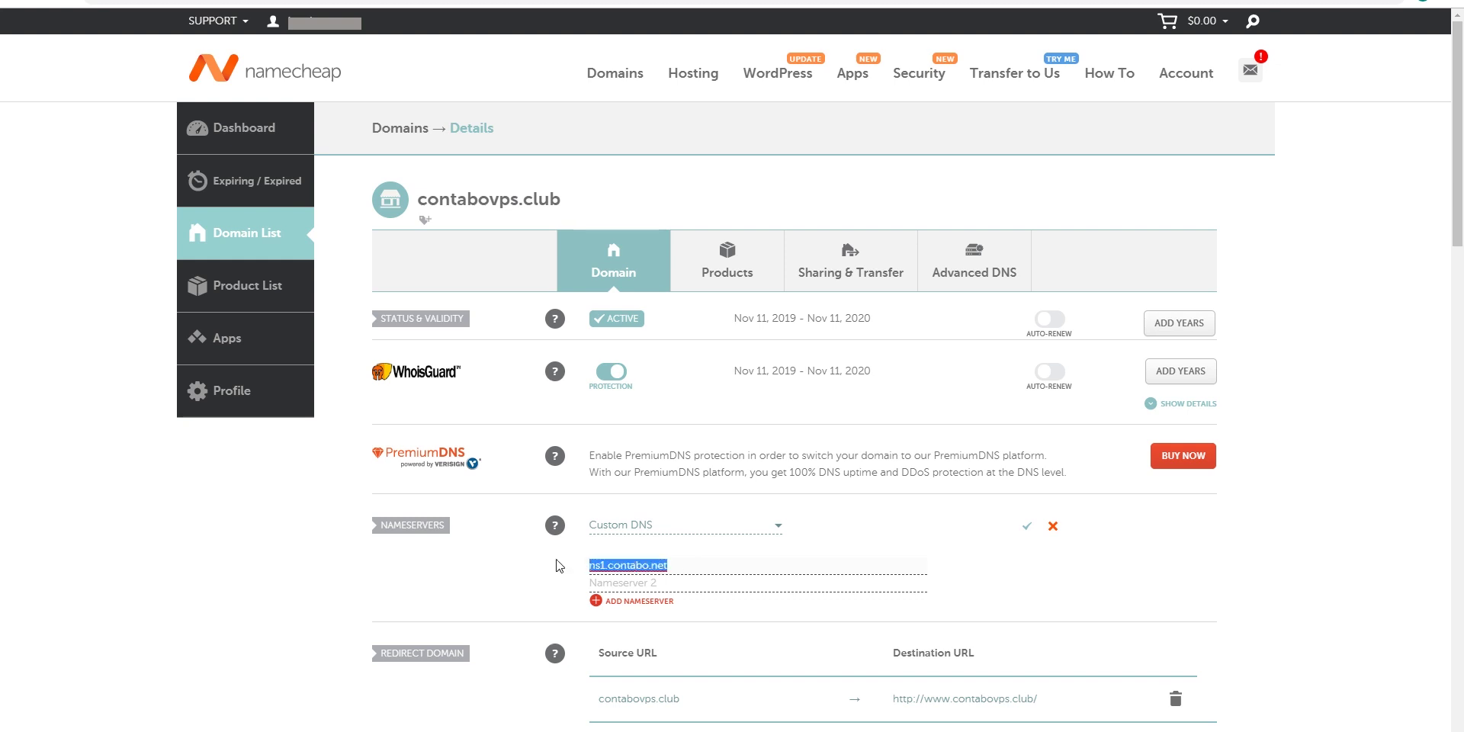
{"action": "key", "text": "ctrl+c"}
{"action": "key", "text": "Tab"}
{"action": "key", "text": "ctrl+v"}
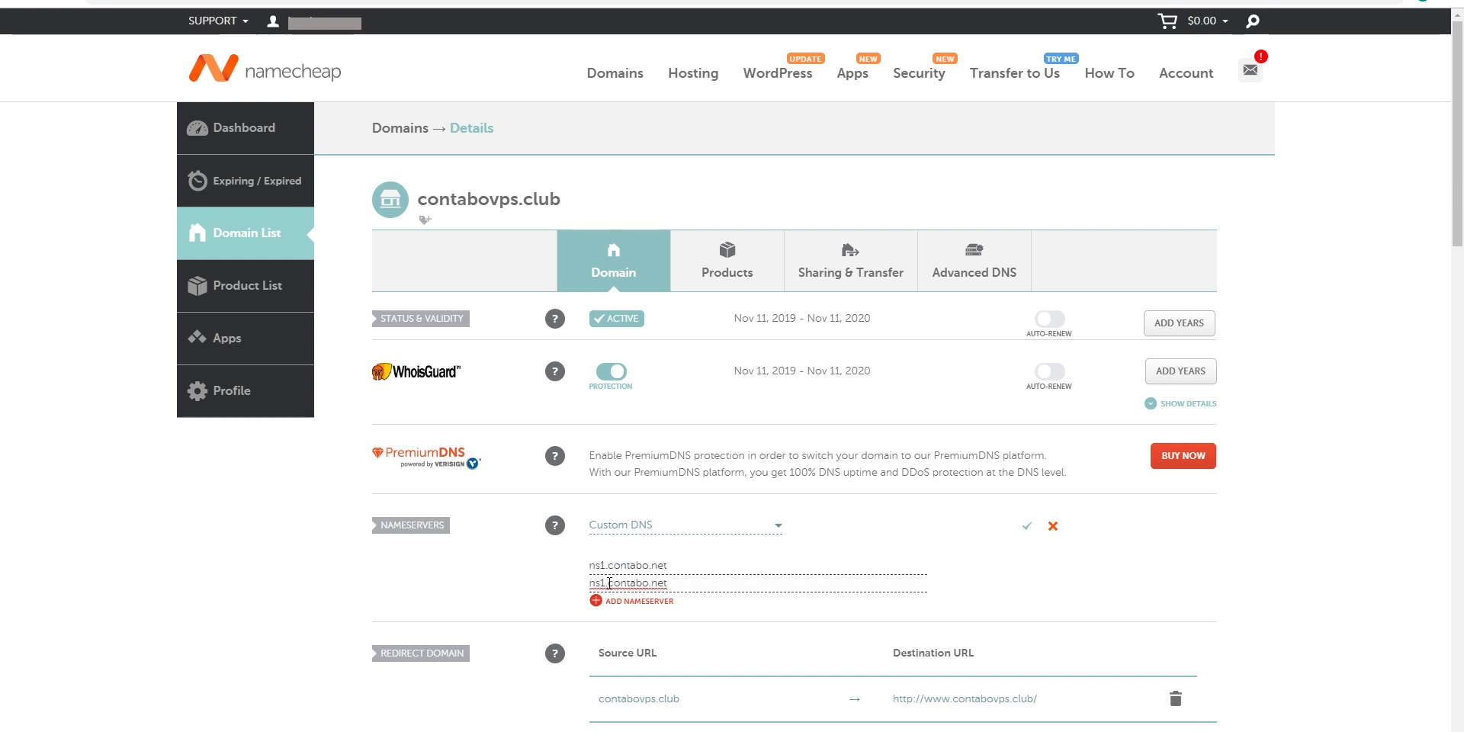
{"action": "left_click_drag", "start_coordinate": [604, 583], "coordinate": [599, 581]}
{"action": "key", "text": "shift+Left"}
{"action": "type", "text": "2"}
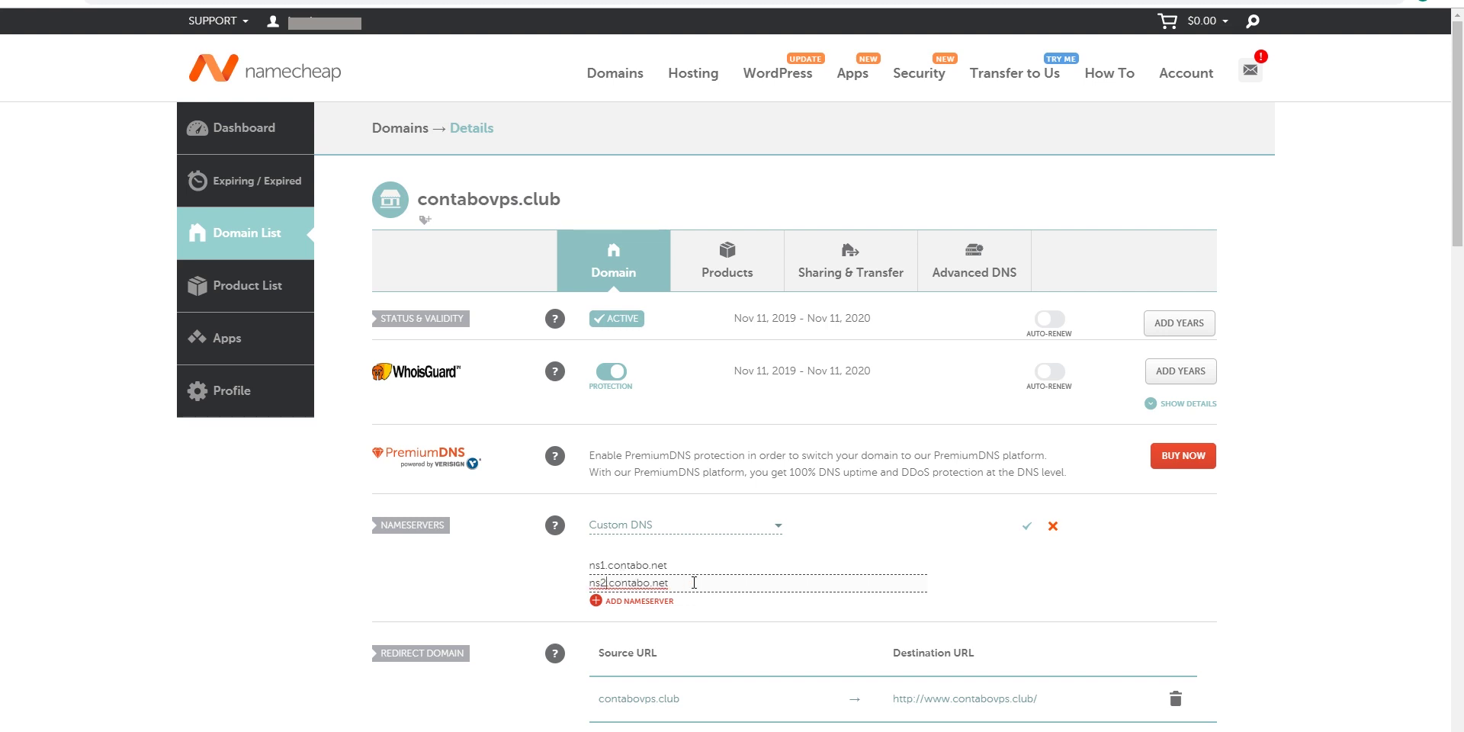
{"action": "left_click", "coordinate": [1027, 527]}
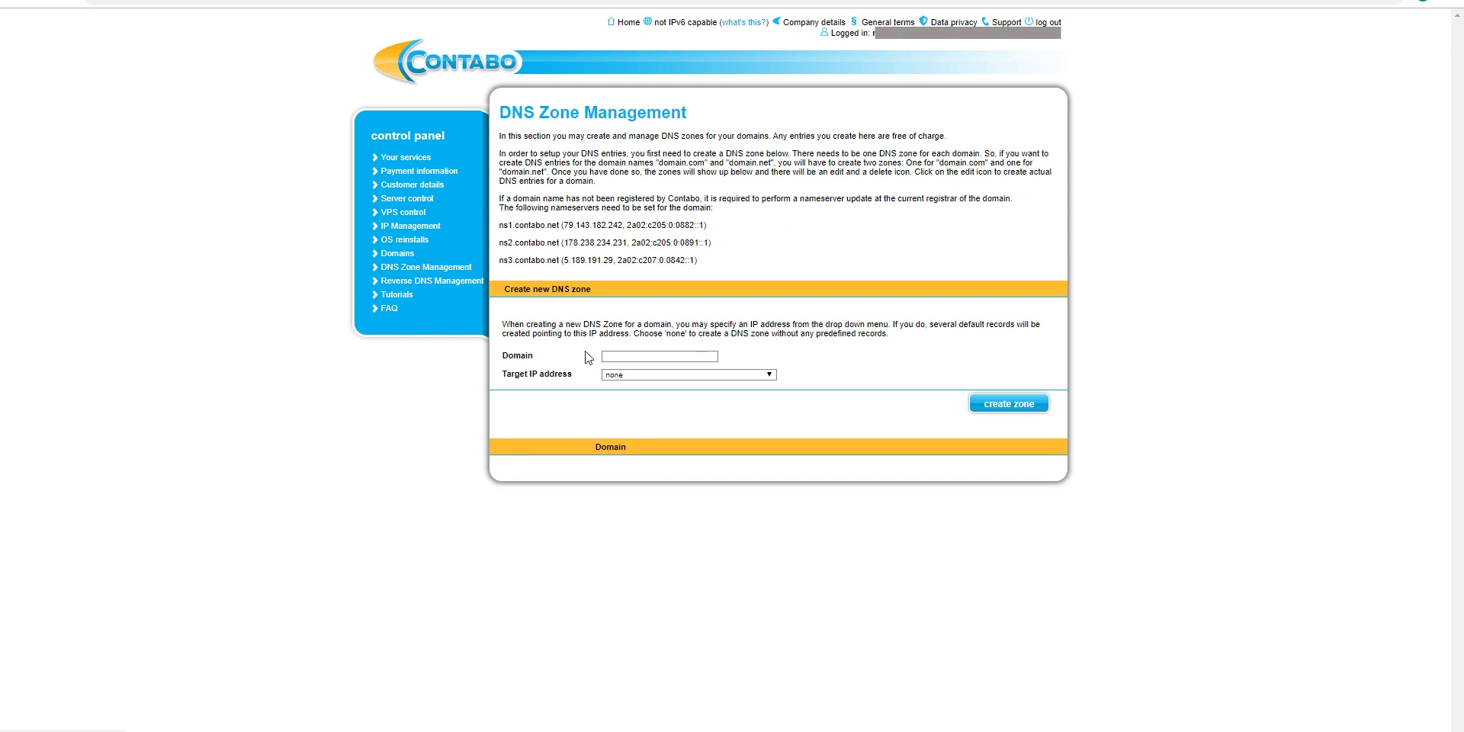
Step: In Contabo's DNS Zone Management, create a DNS zone for contabovps.club with the VPS's IP address as the target
{"action": "left_click", "coordinate": [661, 356]}
{"action": "type", "text": "contabovps.club"}
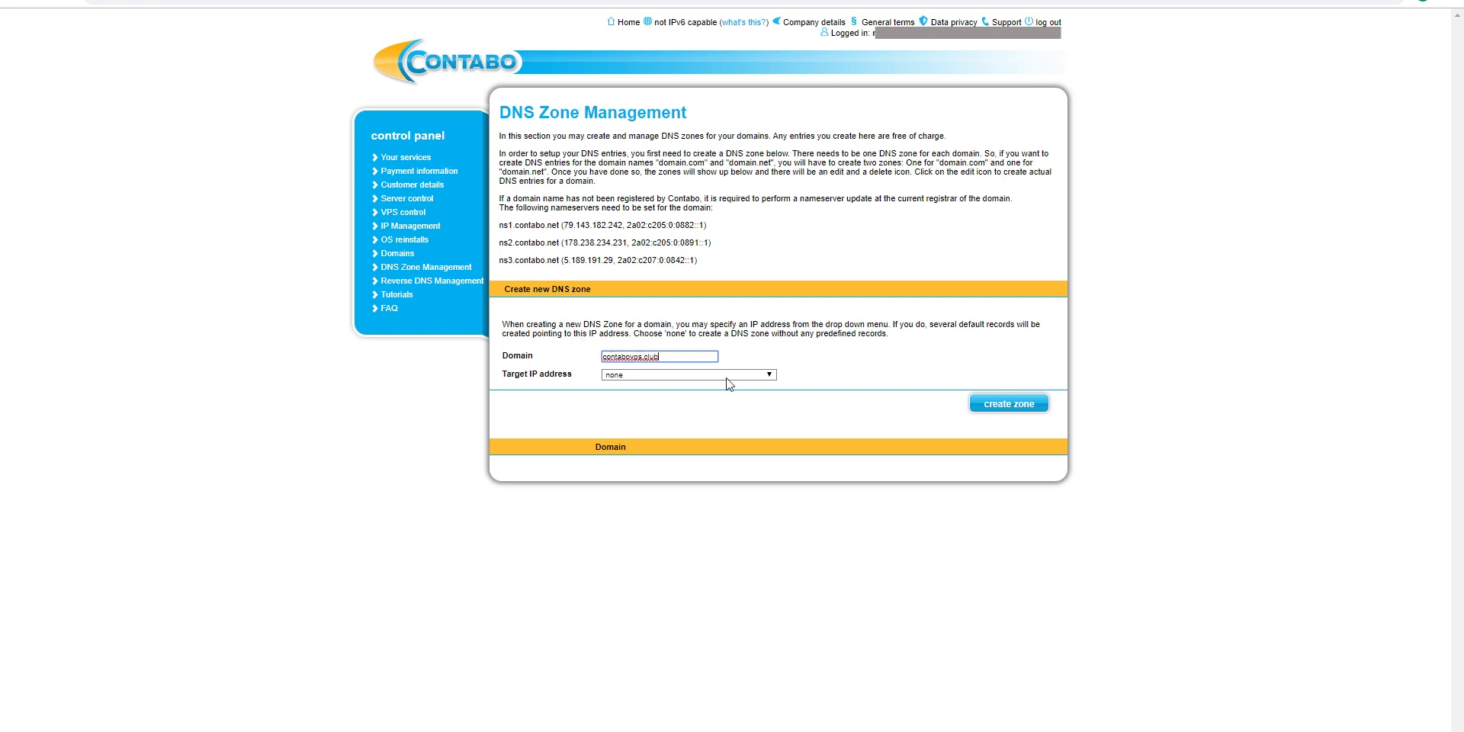
{"action": "left_click", "coordinate": [726, 375]}
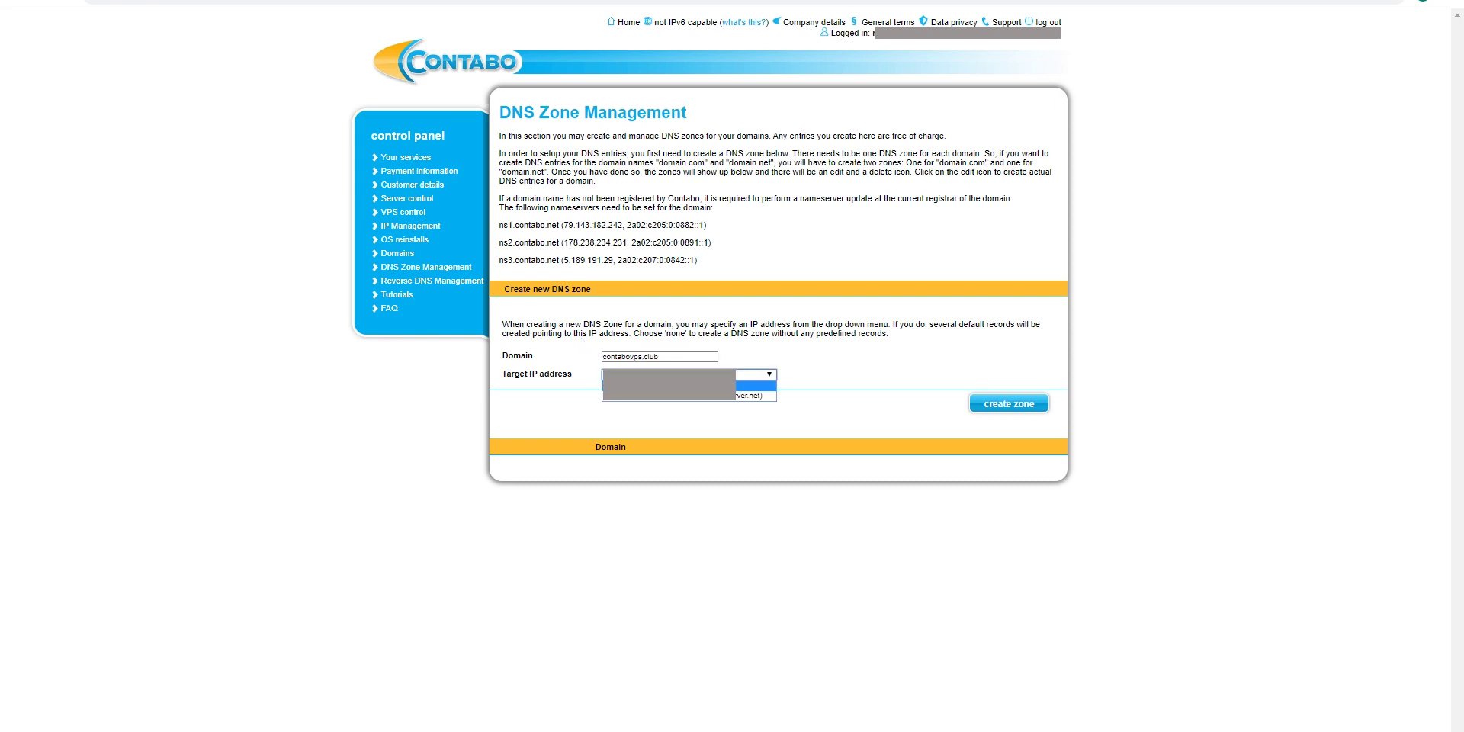
{"action": "left_click", "coordinate": [698, 396]}
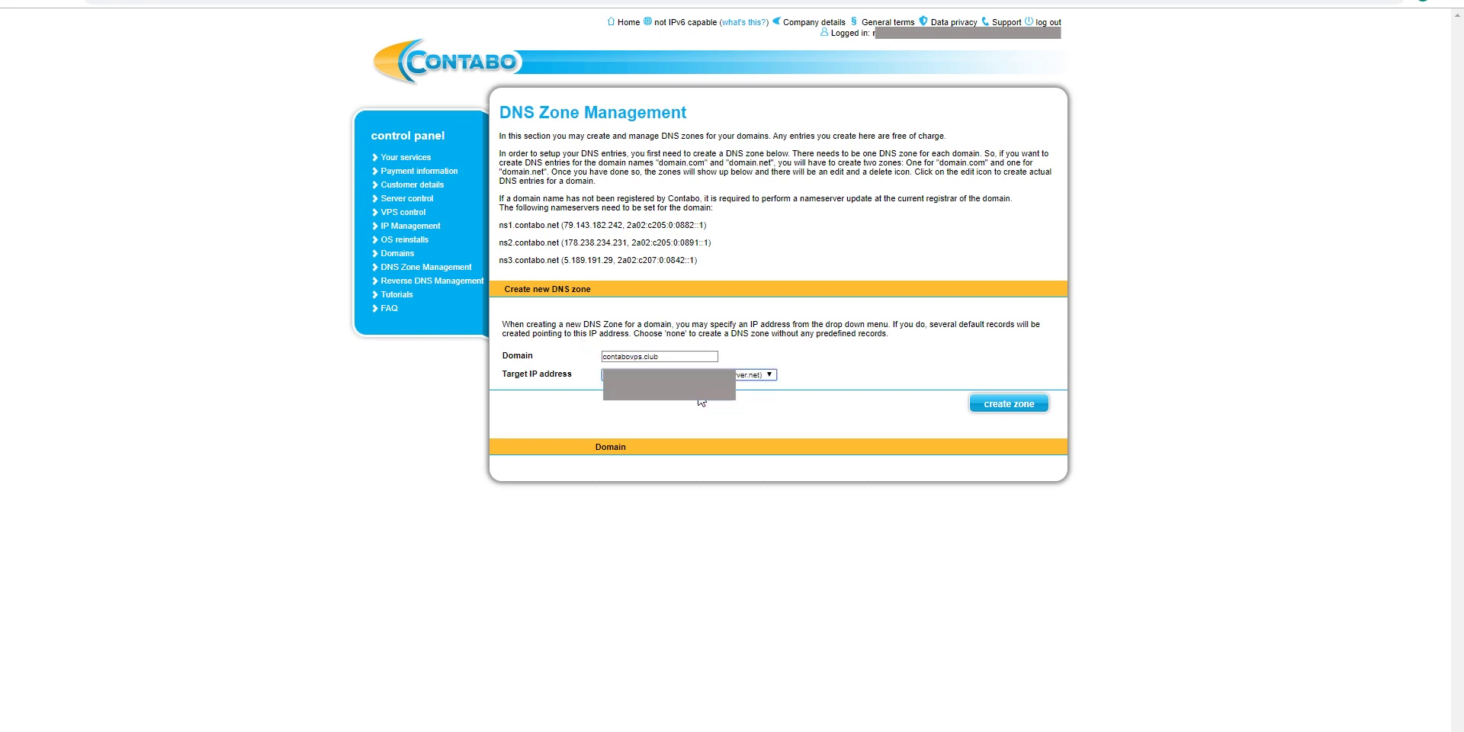
{"action": "left_click", "coordinate": [1009, 407]}
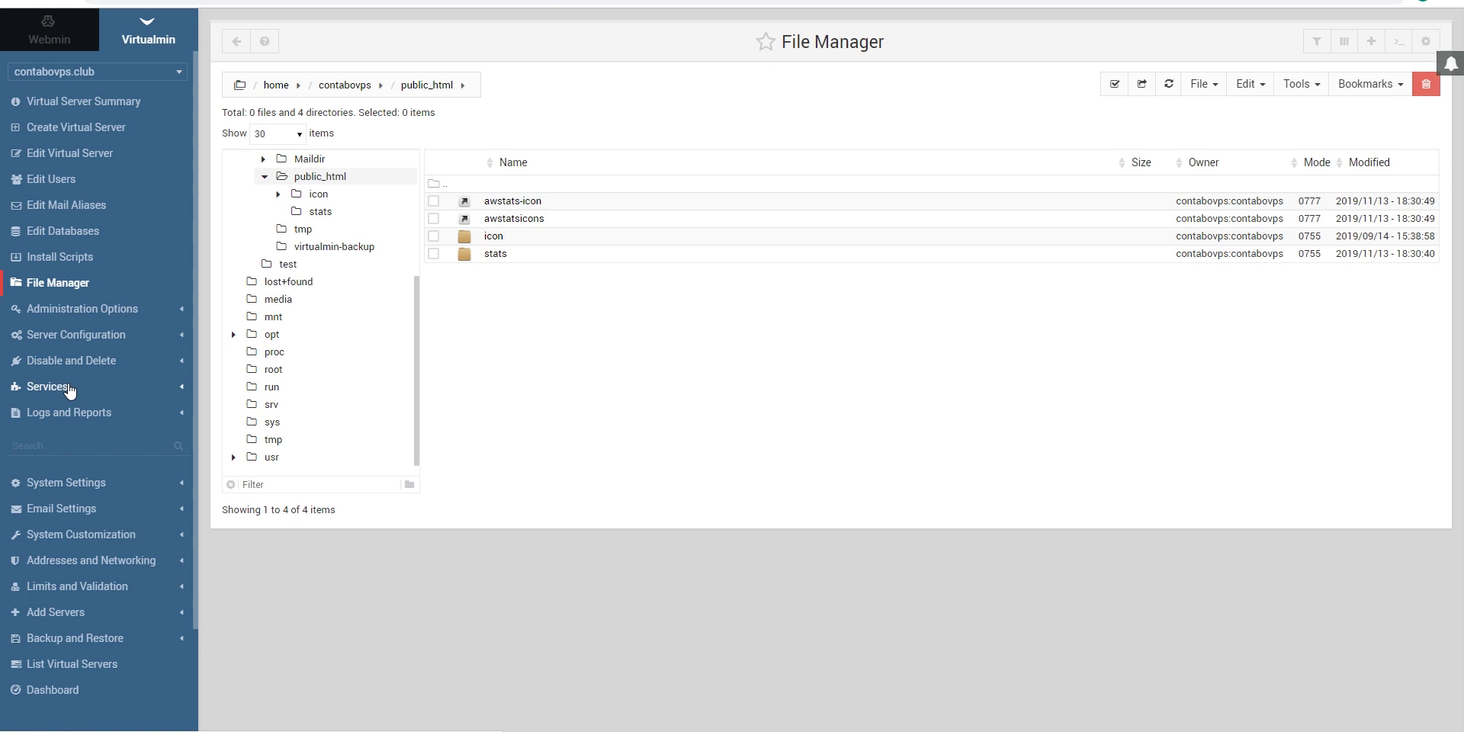
Step: Preview the contabovps.club website from Virtualmin and return to the File Manager
{"action": "left_click", "coordinate": [63, 385]}
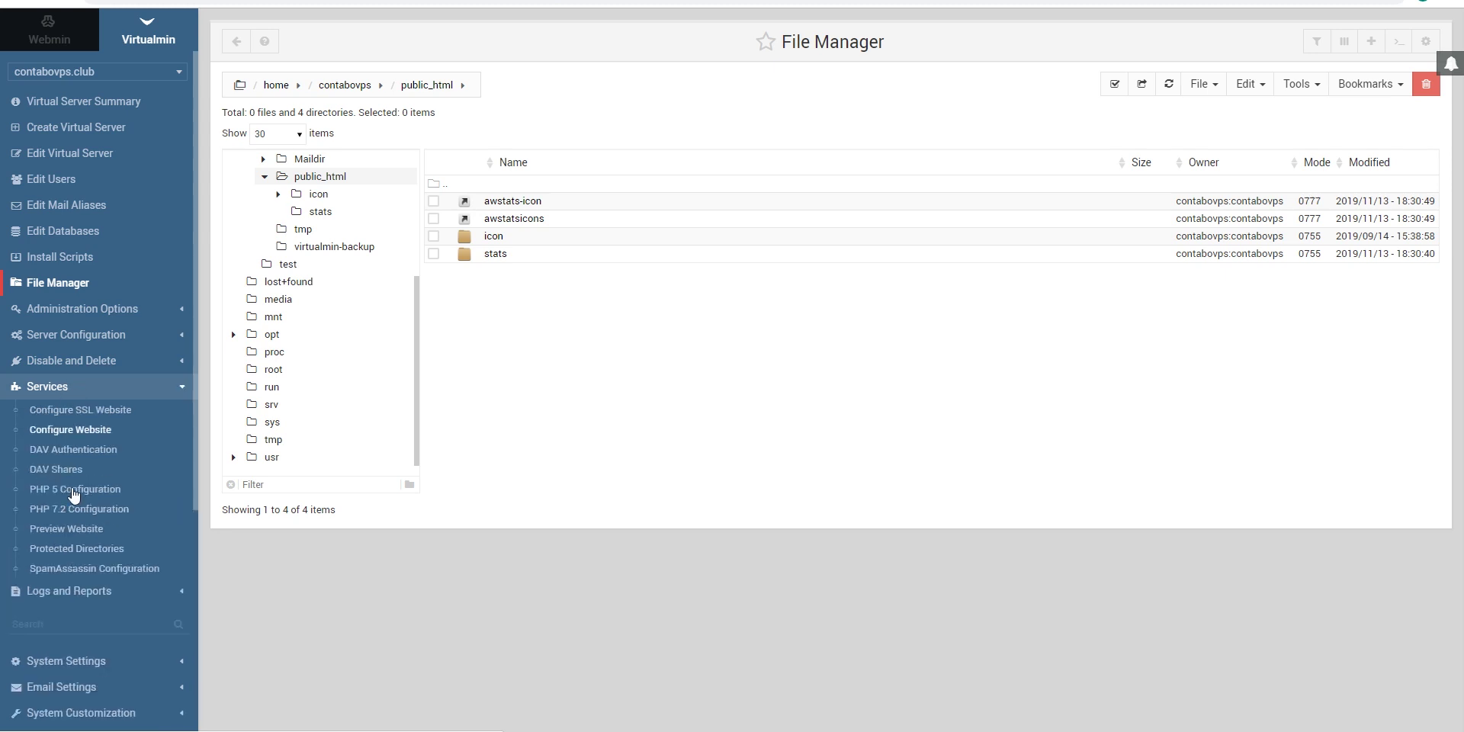
{"action": "left_click", "coordinate": [73, 532]}
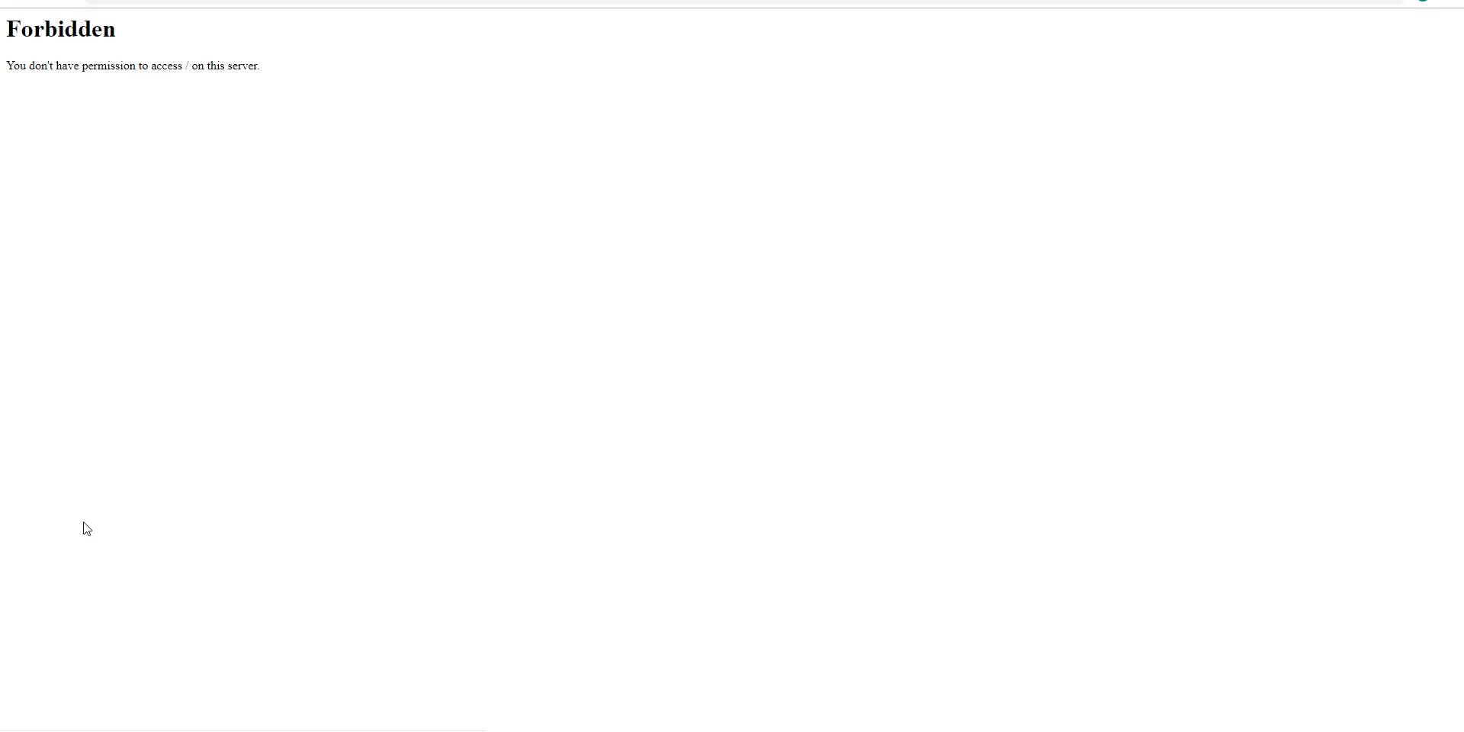
{"action": "key", "text": "alt+Left"}
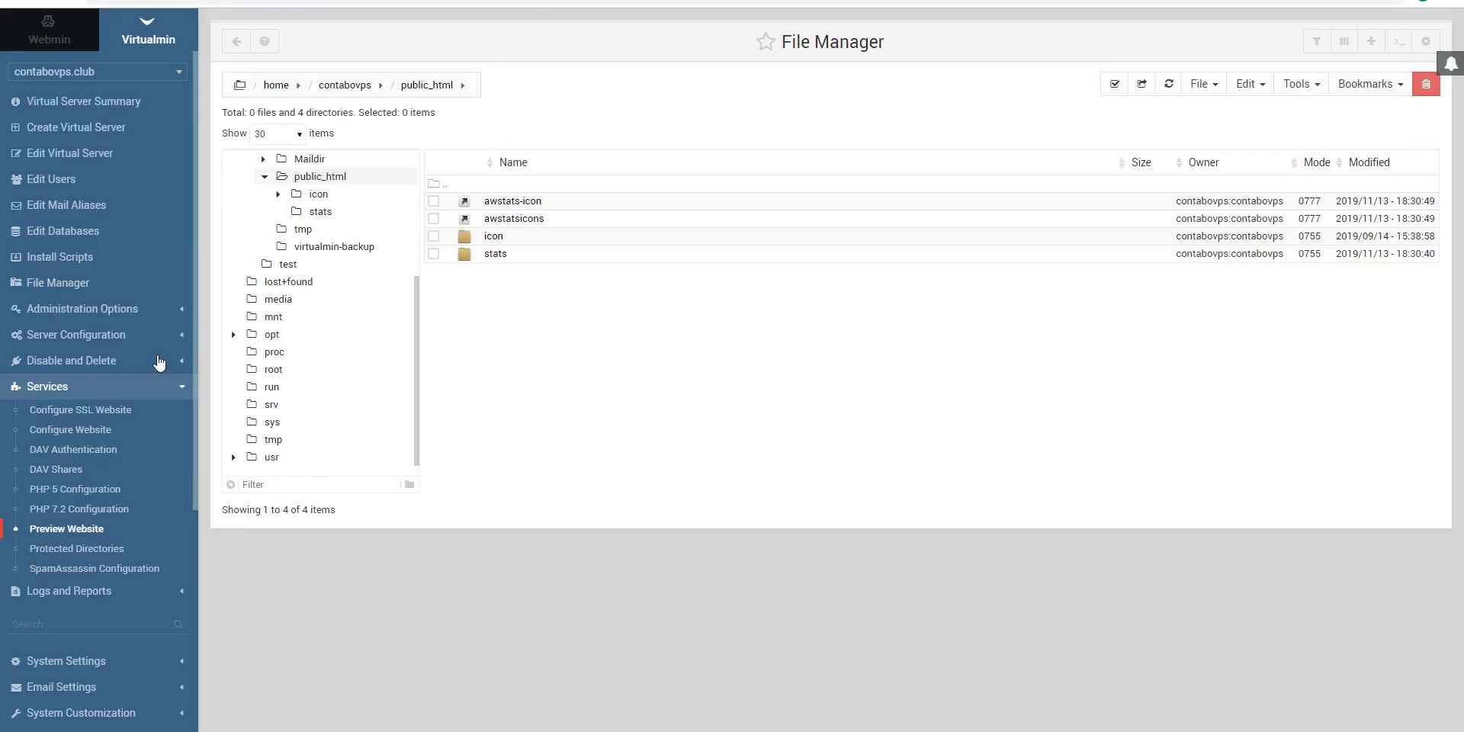
Step: Upload the website's HTML and CSS files to the public_html directory of contabovps.club
{"action": "left_click", "coordinate": [60, 387]}
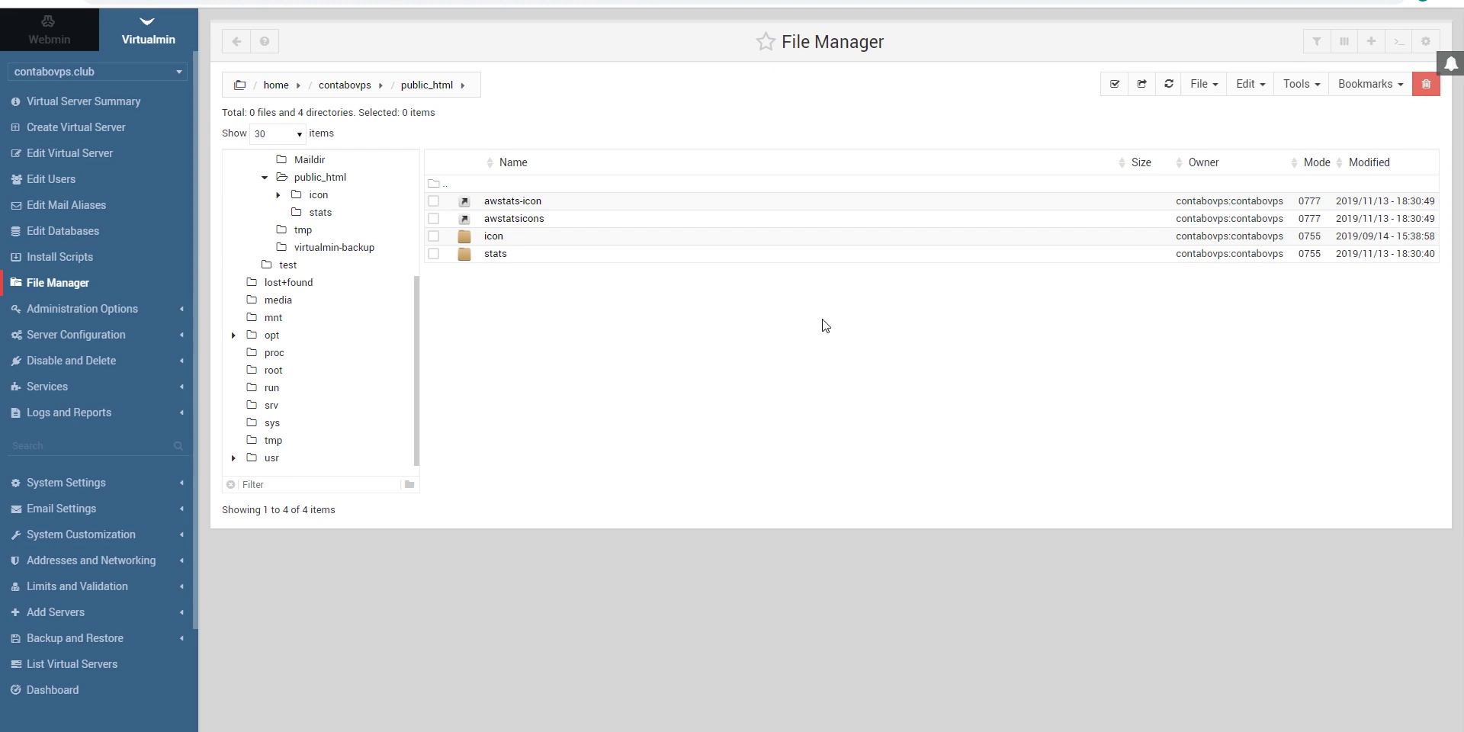
{"action": "left_click", "coordinate": [1203, 84]}
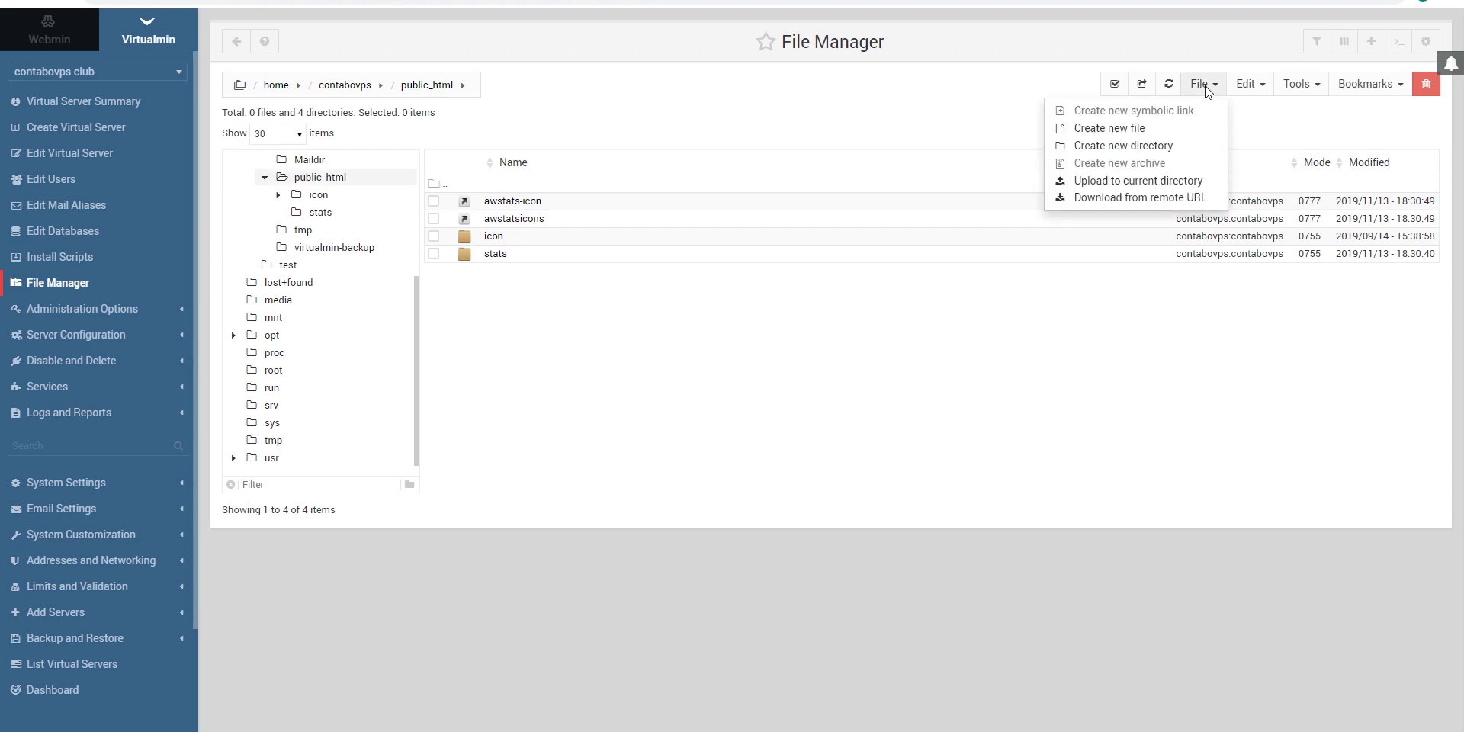
{"action": "left_click", "coordinate": [1149, 181]}
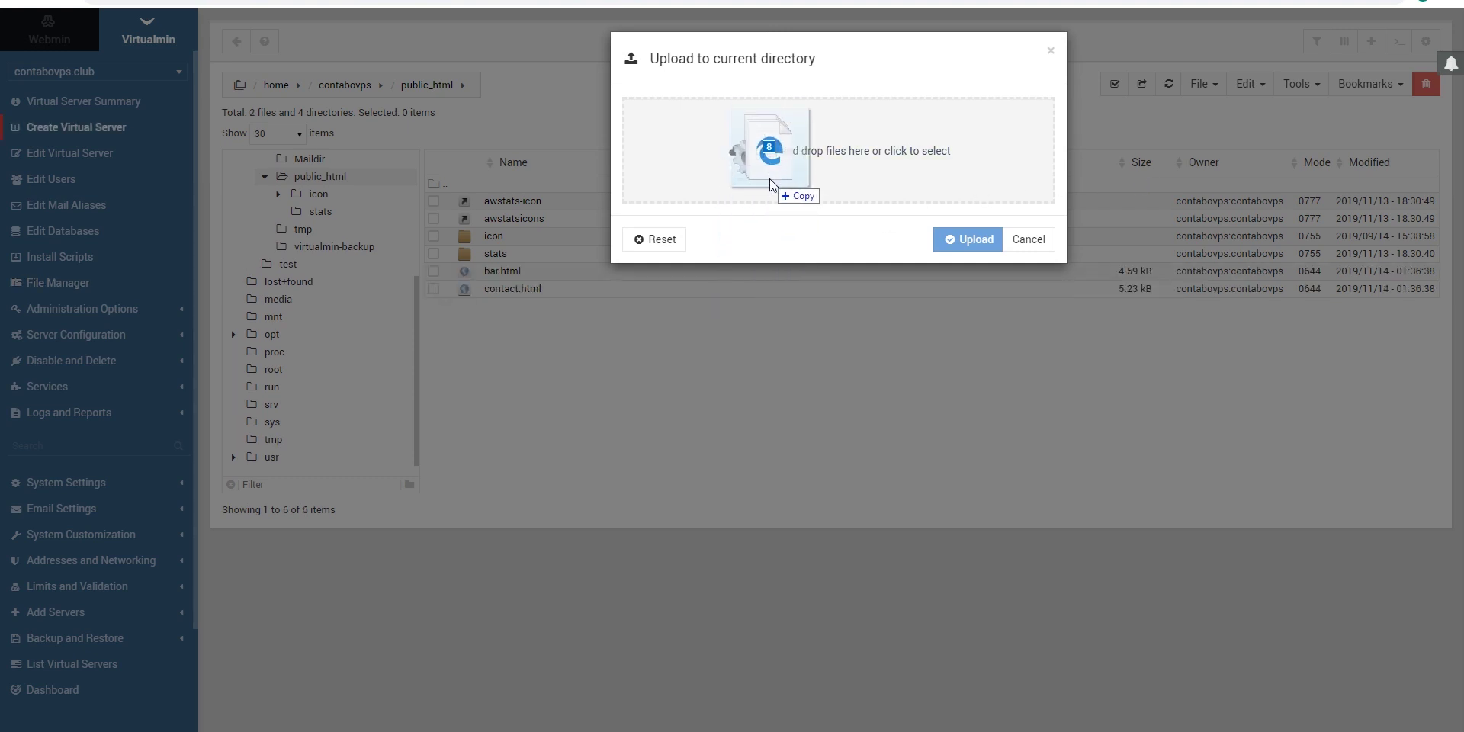
{"action": "left_click_drag", "start_coordinate": [770, 179], "coordinate": [773, 174]}
{"action": "left_click", "coordinate": [971, 242]}
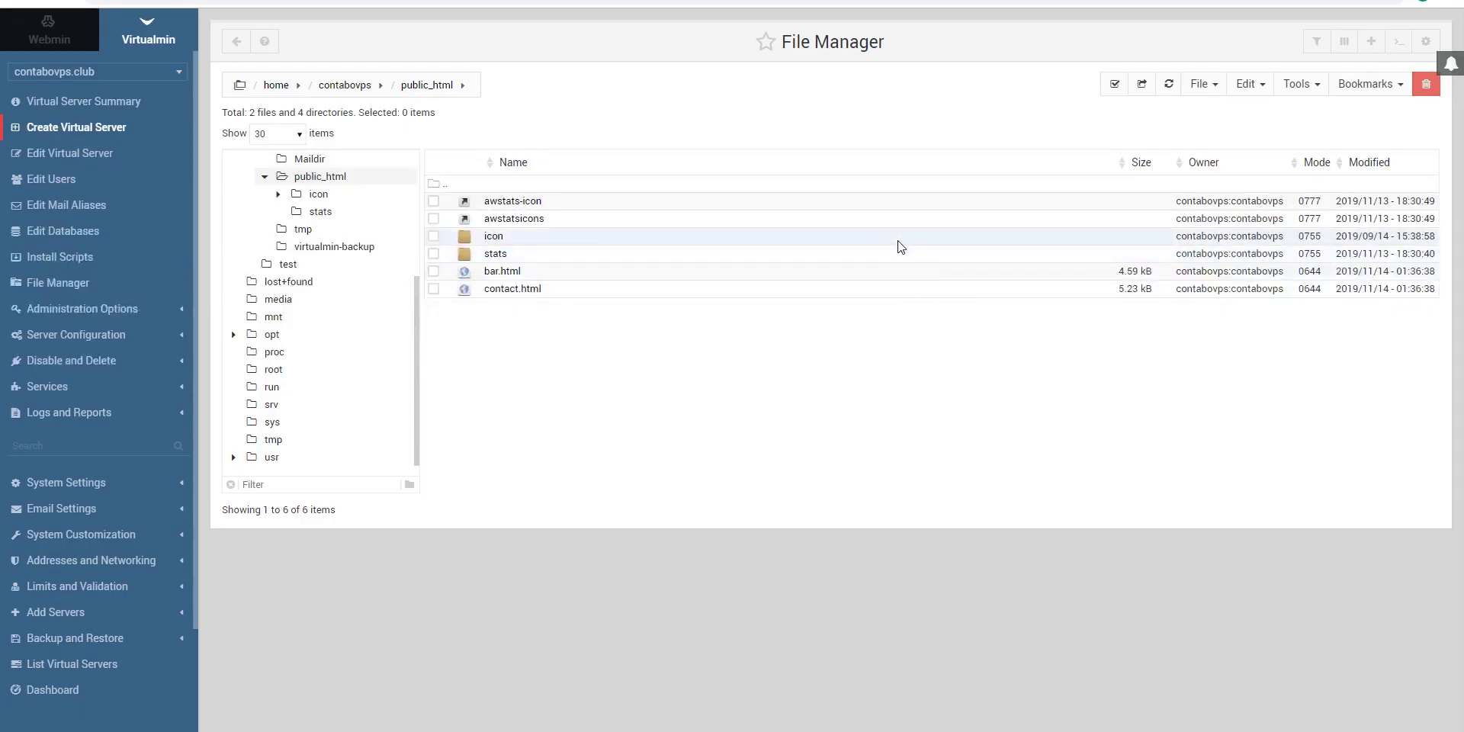
Step: Create an images directory inside public_html and upload the website's 15 image files into it
{"action": "left_click", "coordinate": [1203, 84]}
{"action": "left_click", "coordinate": [1131, 144]}
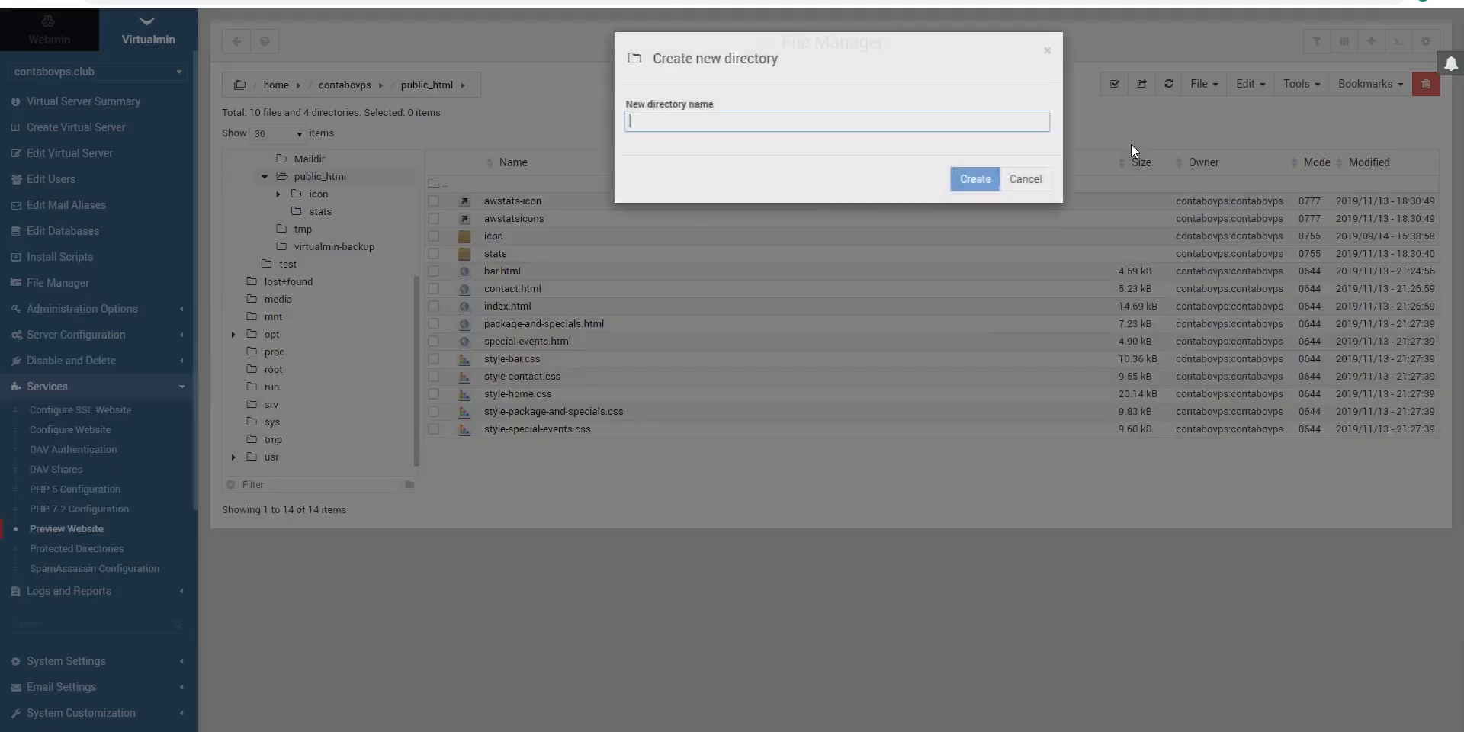
{"action": "type", "text": "images"}
{"action": "left_click", "coordinate": [977, 180]}
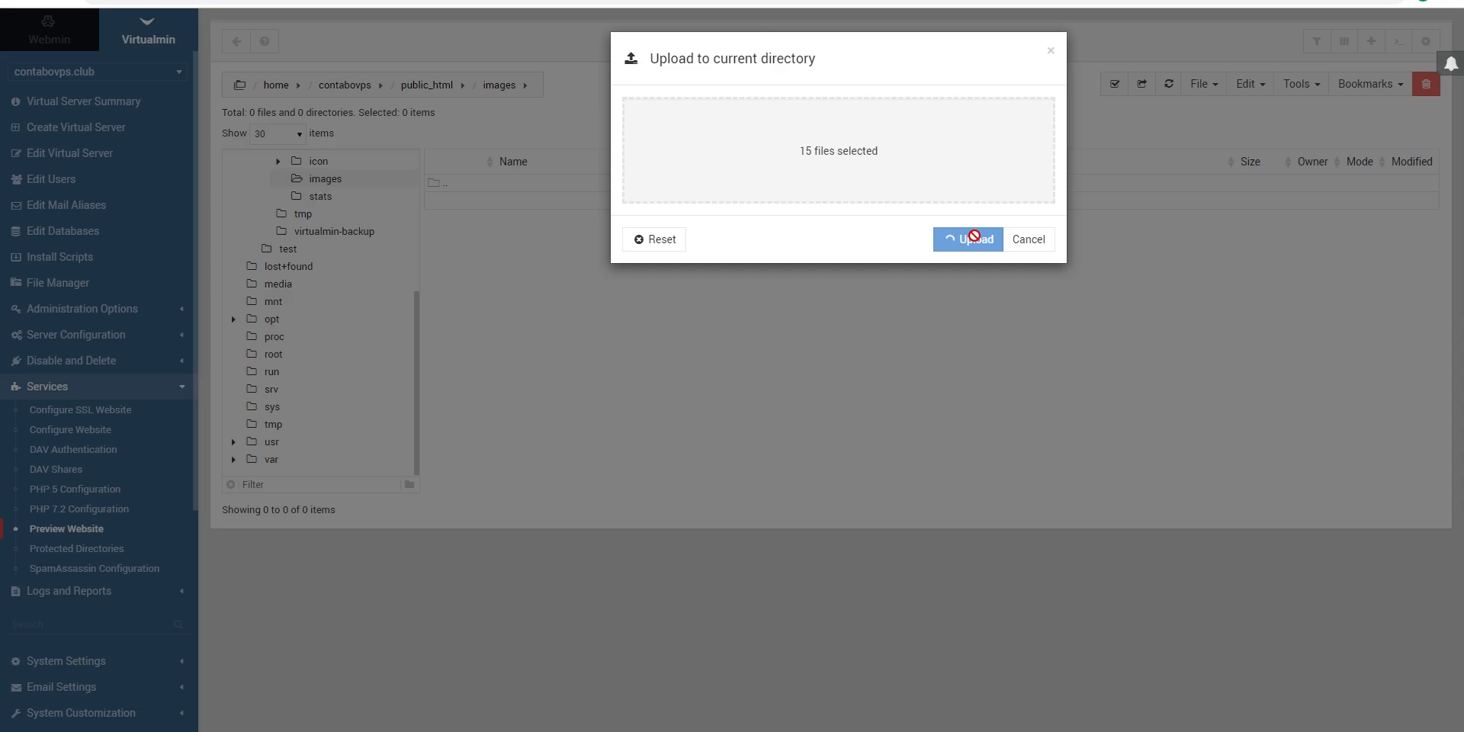
{"action": "left_click", "coordinate": [970, 237]}
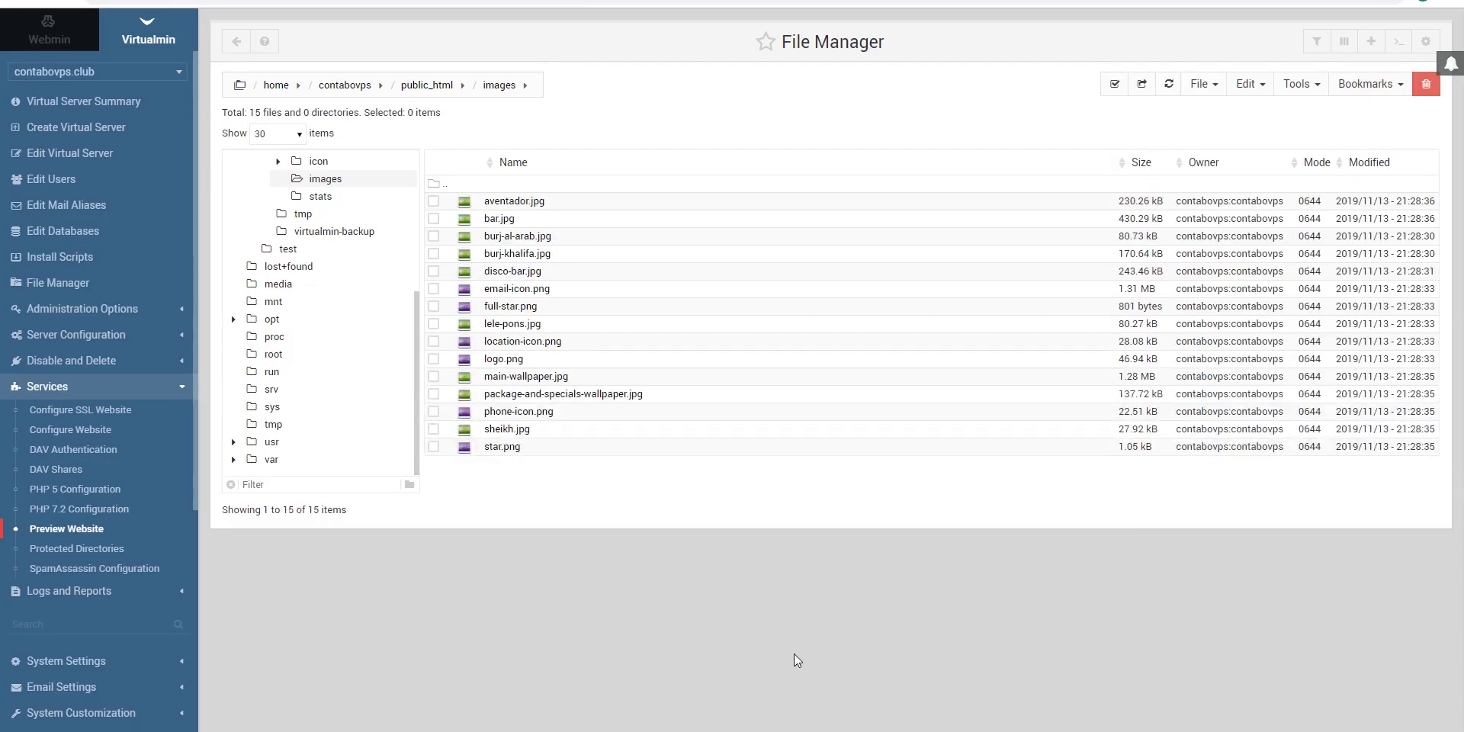
Step: Preview the contabovps.club website and look through its home, Special Events and Contact pages
{"action": "left_click", "coordinate": [61, 531]}
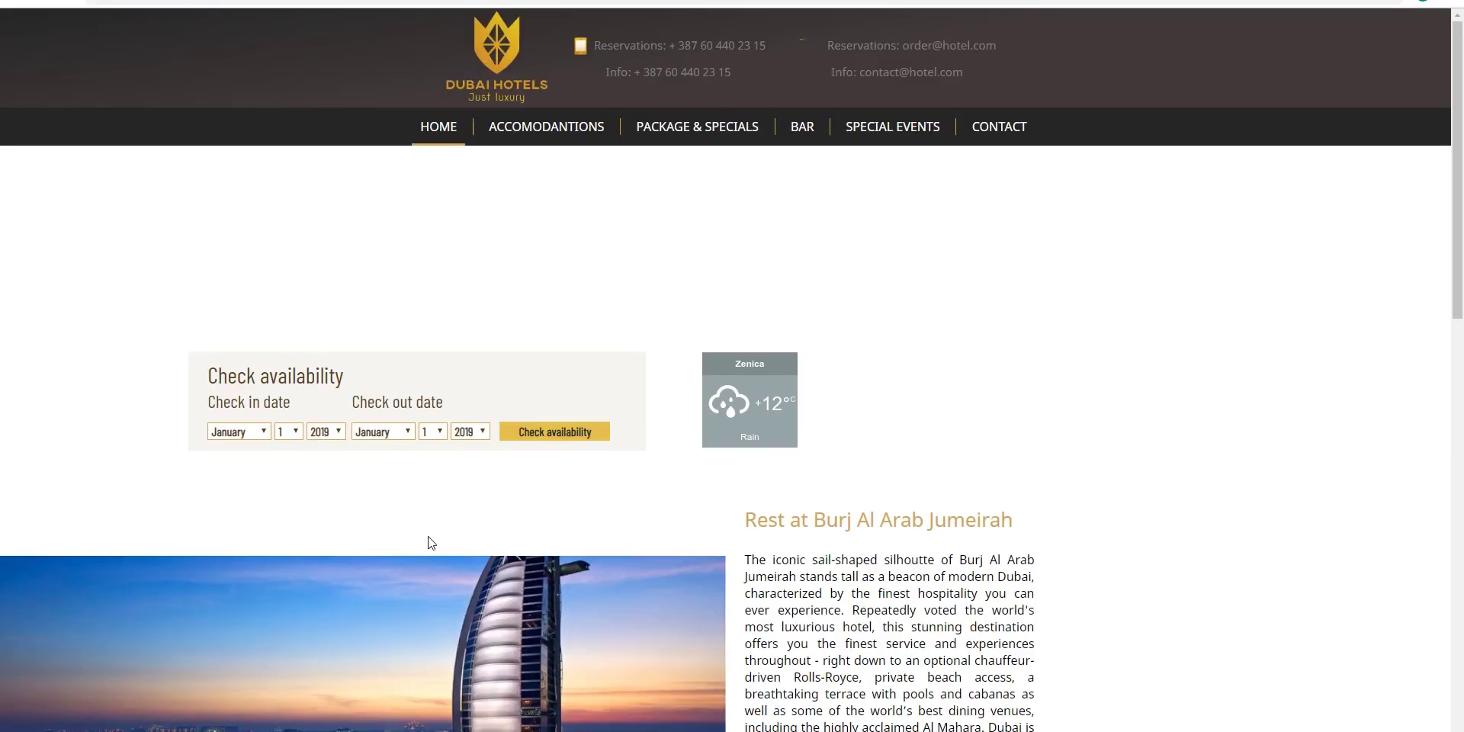
{"action": "scroll", "coordinate": [935, 287], "scroll_direction": "down", "scroll_amount": 12}
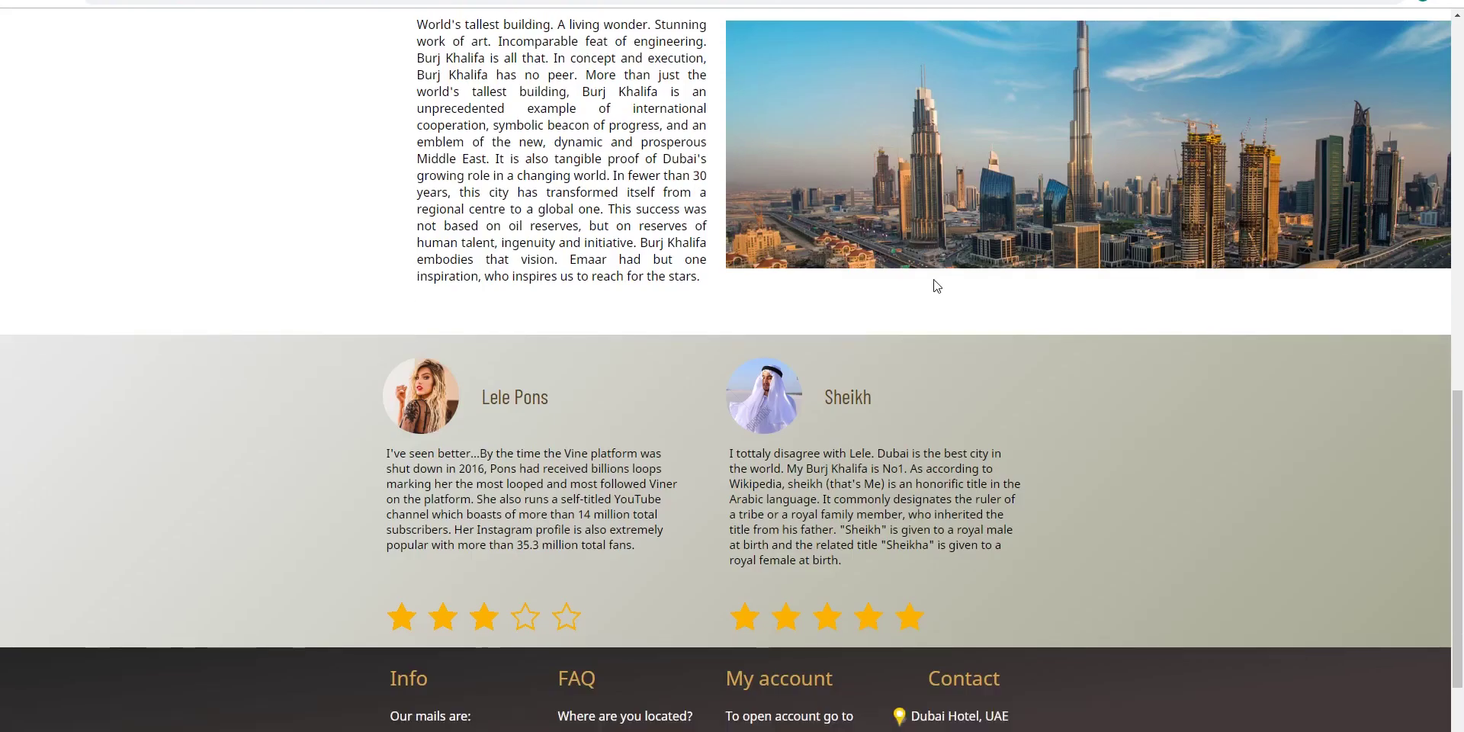
{"action": "scroll", "coordinate": [936, 286], "scroll_direction": "down", "scroll_amount": 1}
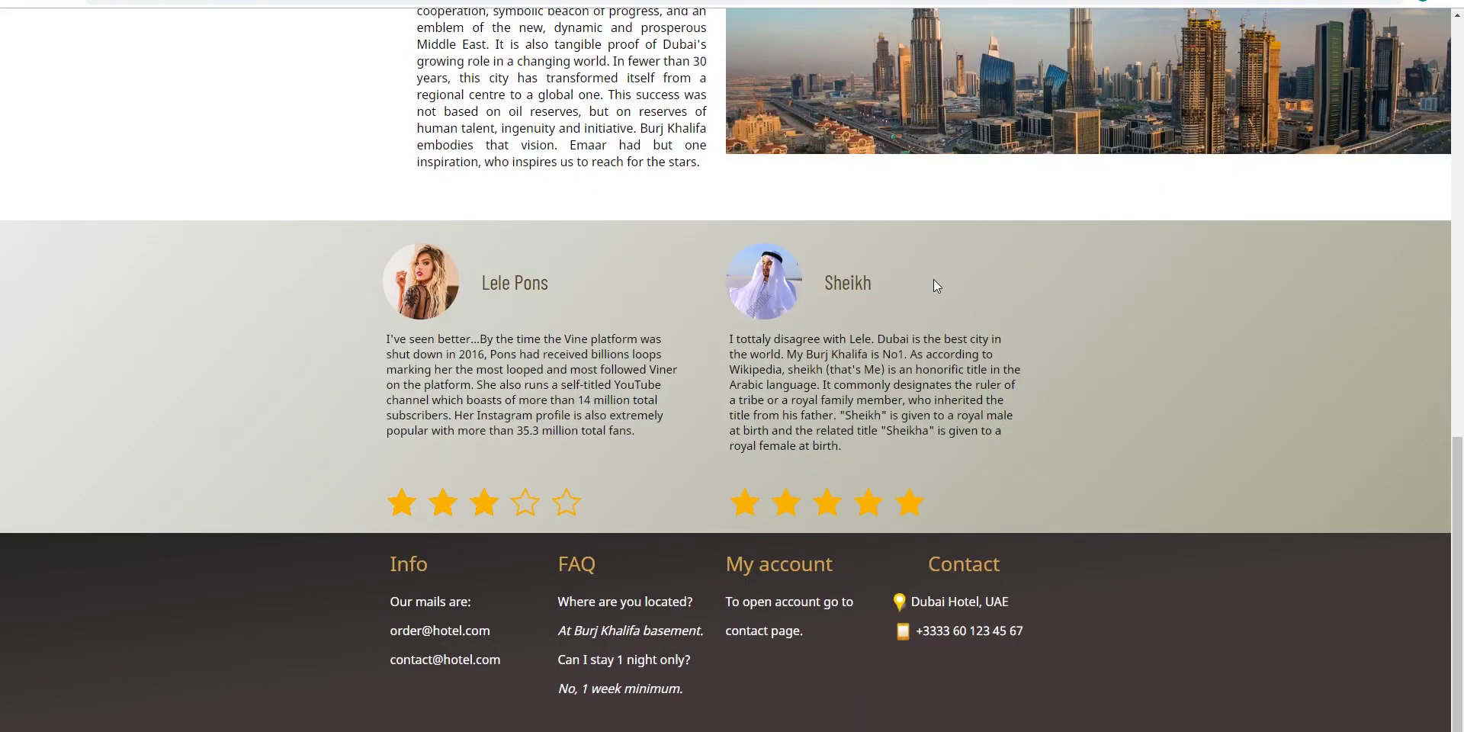
{"action": "scroll", "coordinate": [949, 271], "scroll_direction": "up", "scroll_amount": 3}
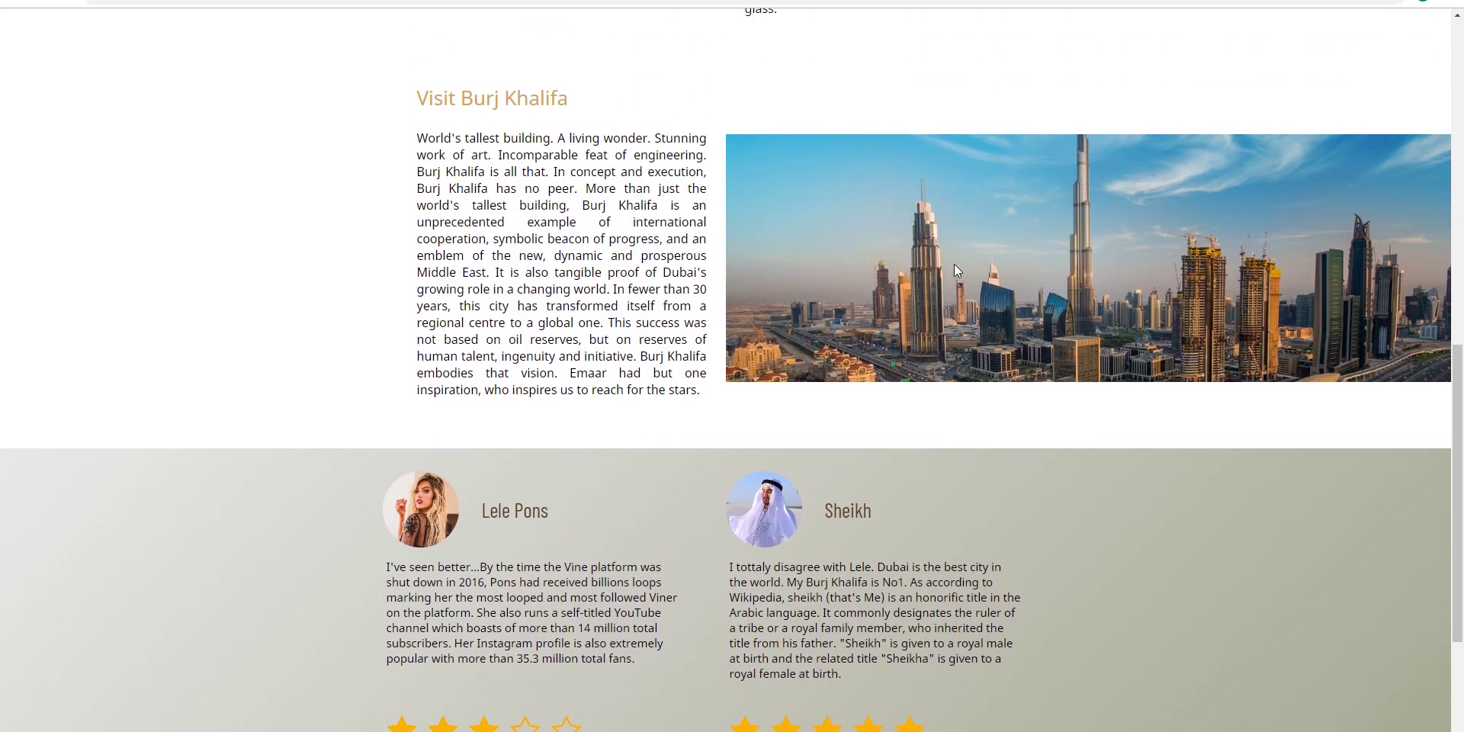
{"action": "scroll", "coordinate": [954, 264], "scroll_direction": "up", "scroll_amount": 10}
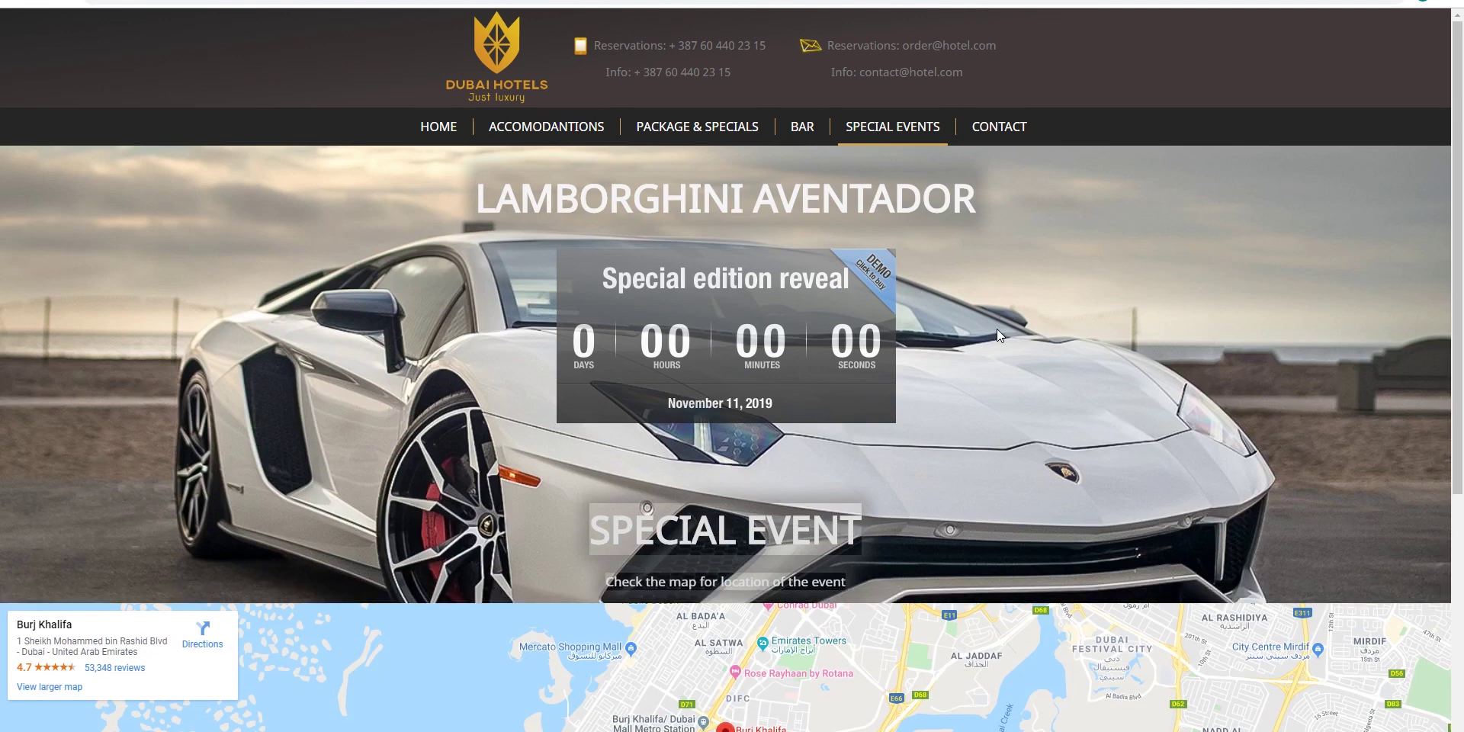
{"action": "left_click", "coordinate": [999, 126]}
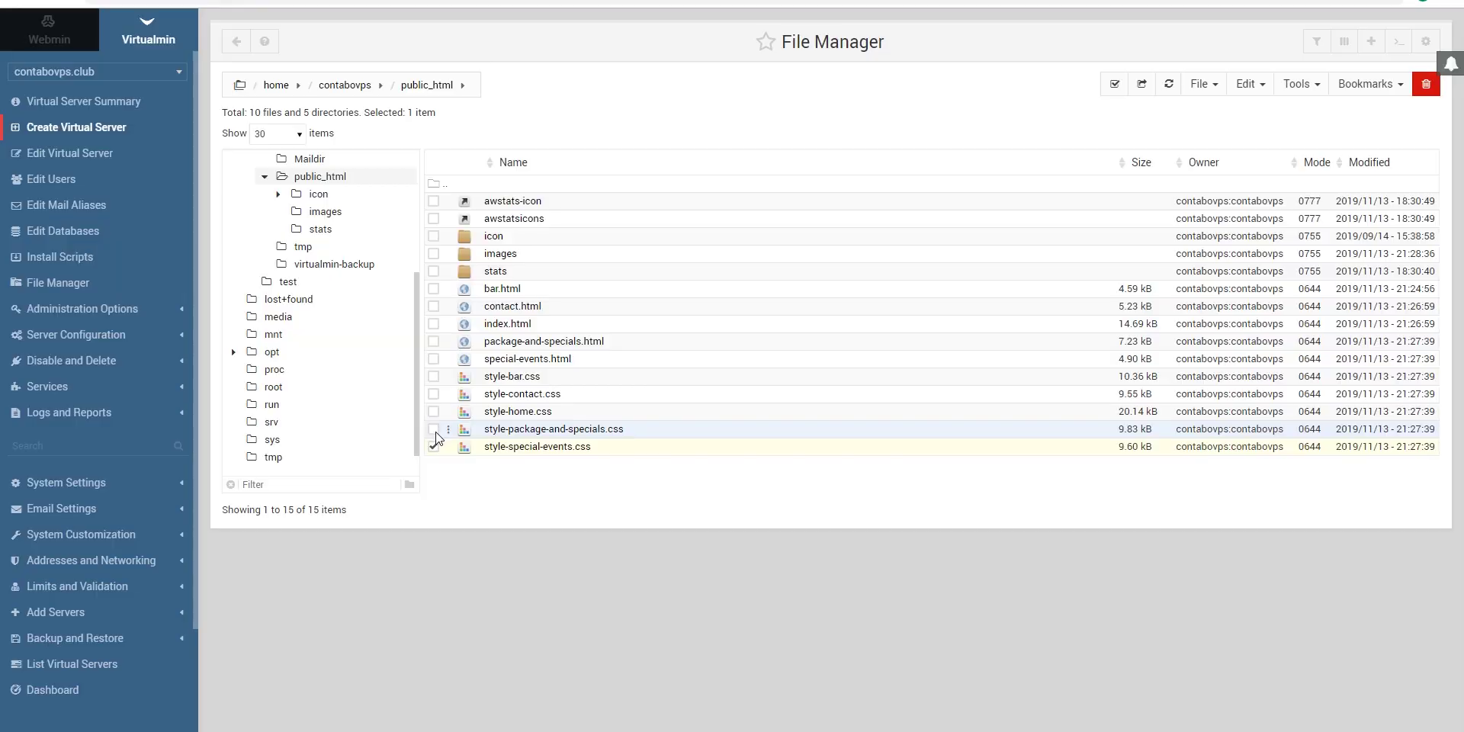
Step: Delete the images directory and all uploaded HTML and CSS files from public_html
{"action": "left_click", "coordinate": [433, 429]}
{"action": "left_click", "coordinate": [433, 410]}
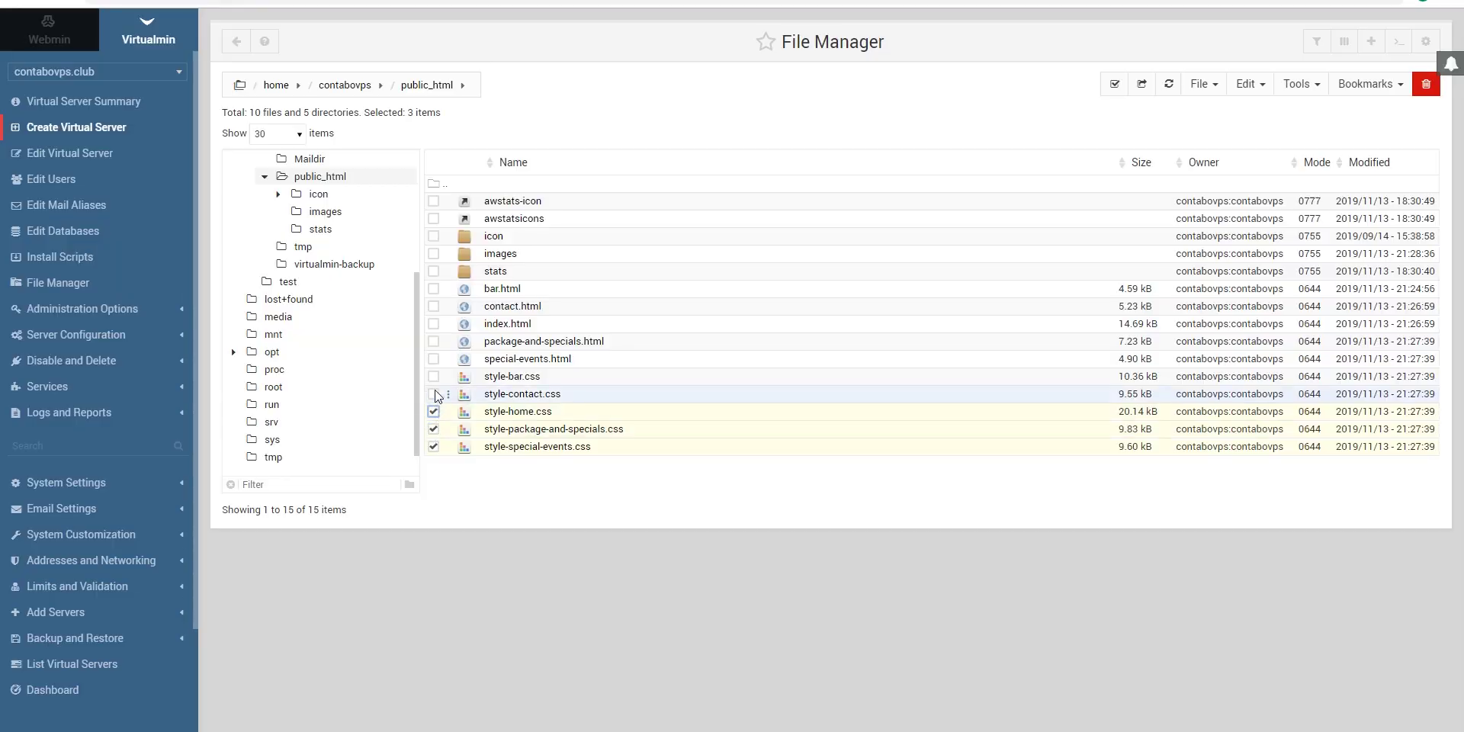
{"action": "left_click", "coordinate": [433, 393]}
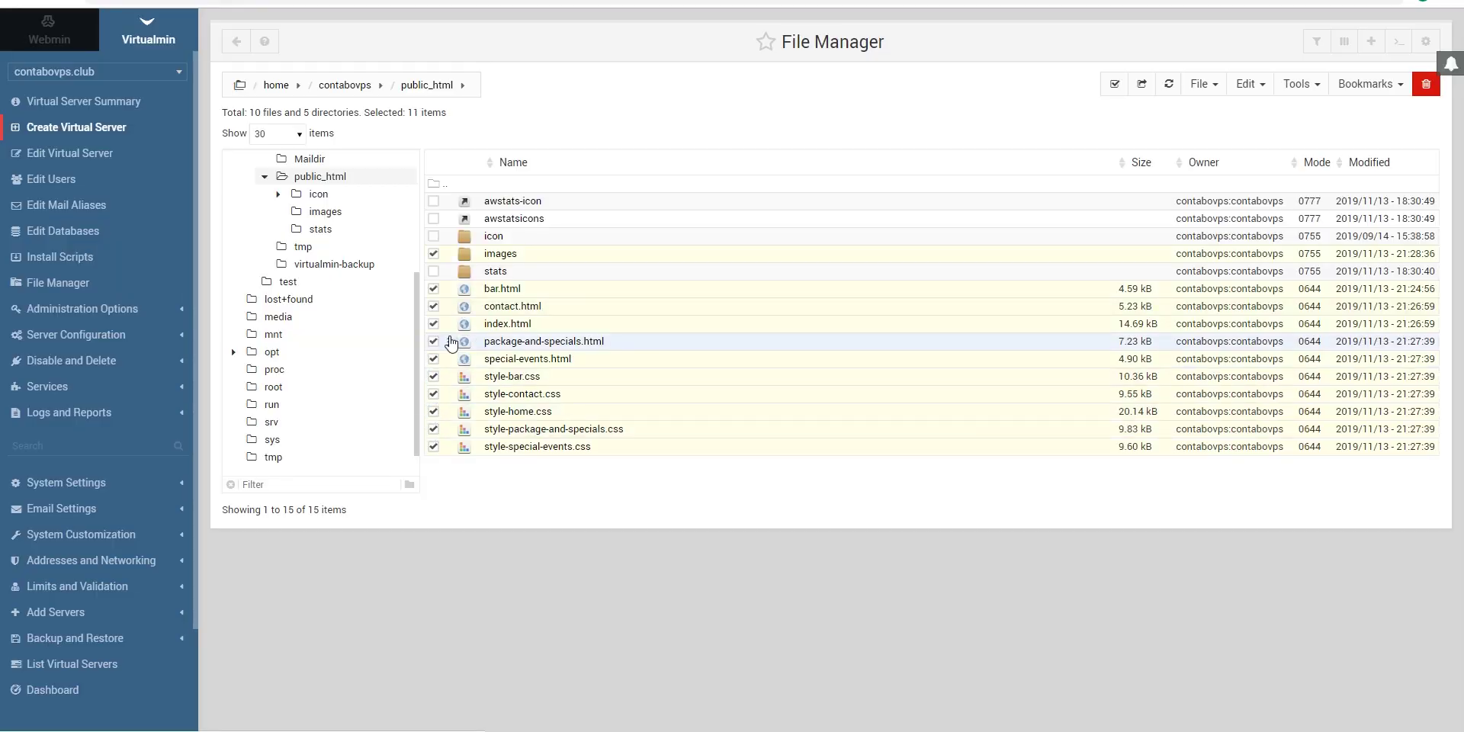
{"action": "right_click", "coordinate": [452, 343]}
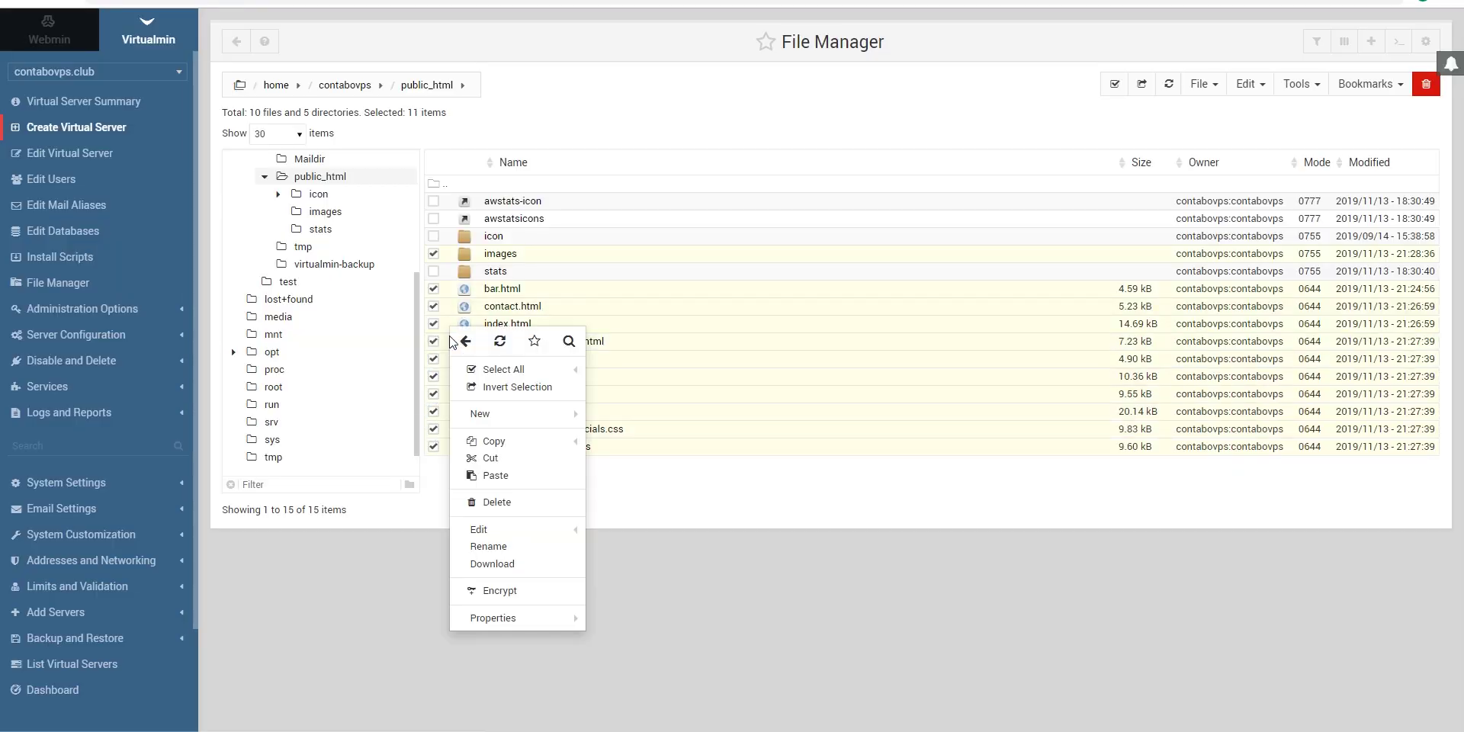
{"action": "left_click", "coordinate": [497, 503]}
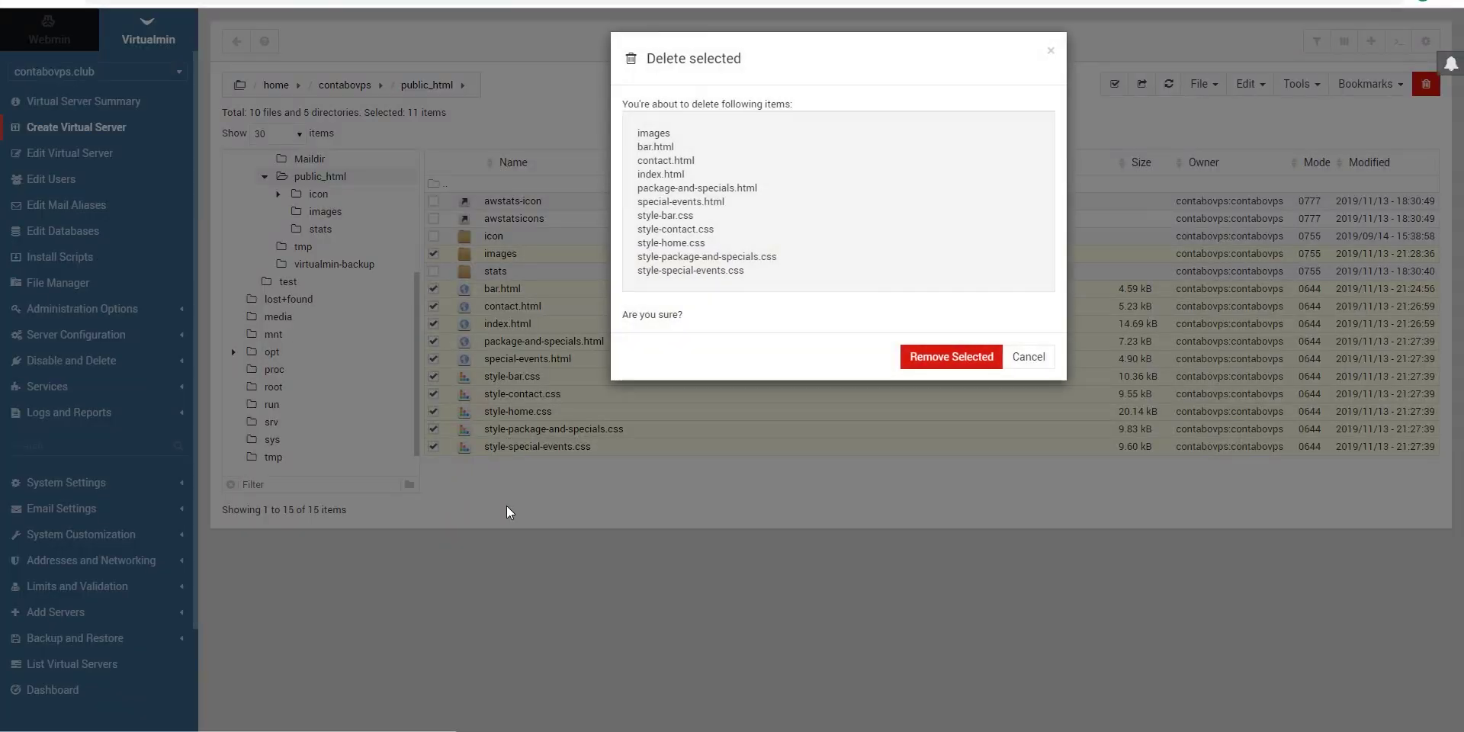
{"action": "left_click", "coordinate": [939, 363]}
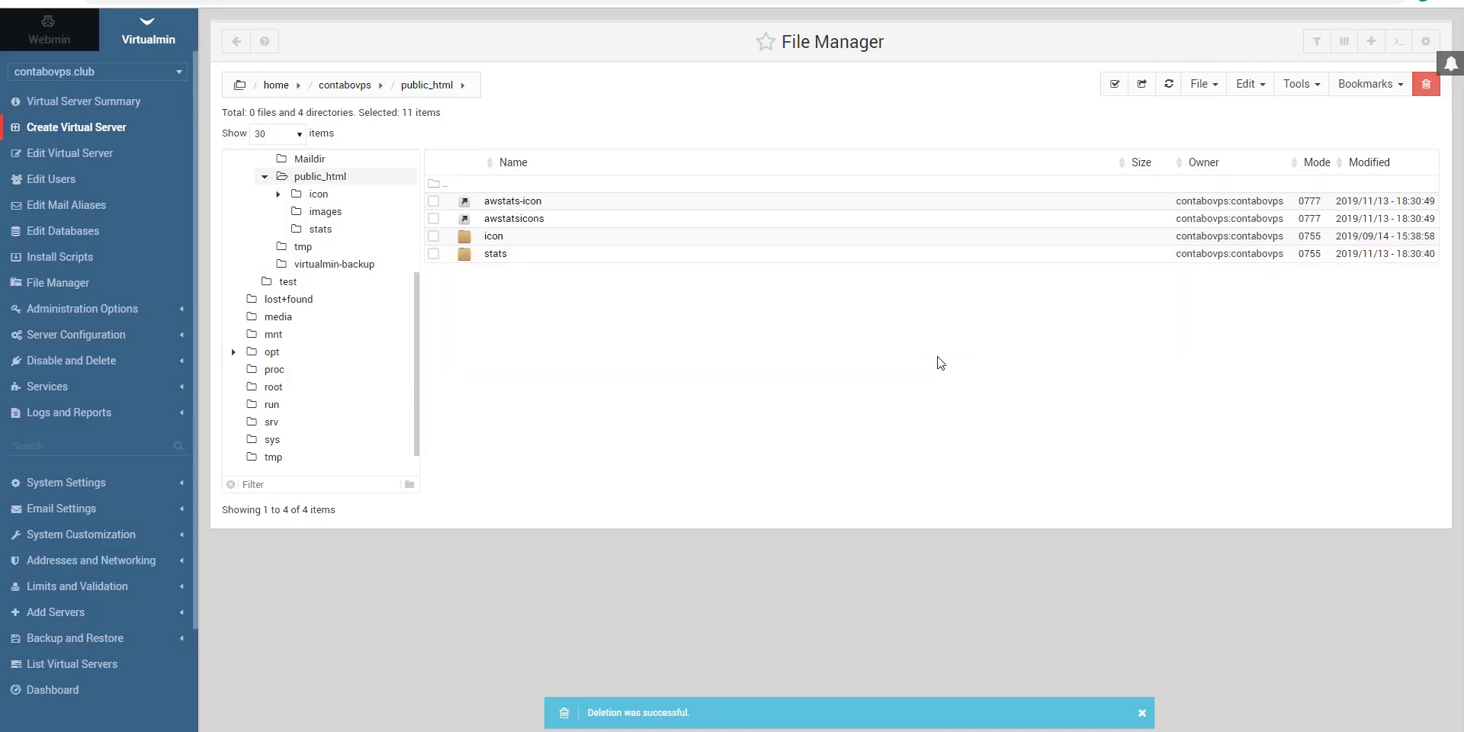
Step: Install the WordPress 5.2.4 script for contabovps.club at the top level of public_html, using the new contabovps_wordpress MySQL database
{"action": "left_click", "coordinate": [44, 260]}
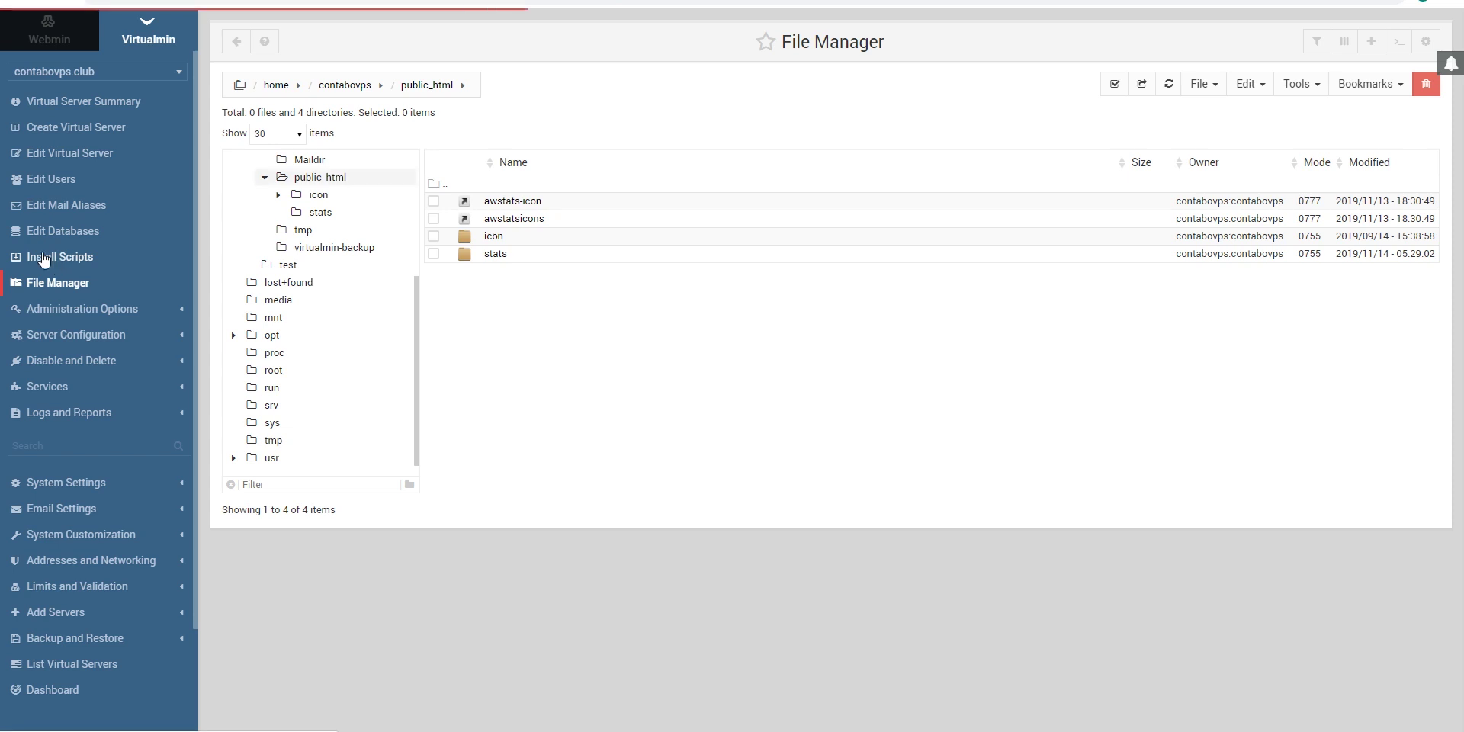
{"action": "left_click", "coordinate": [337, 330]}
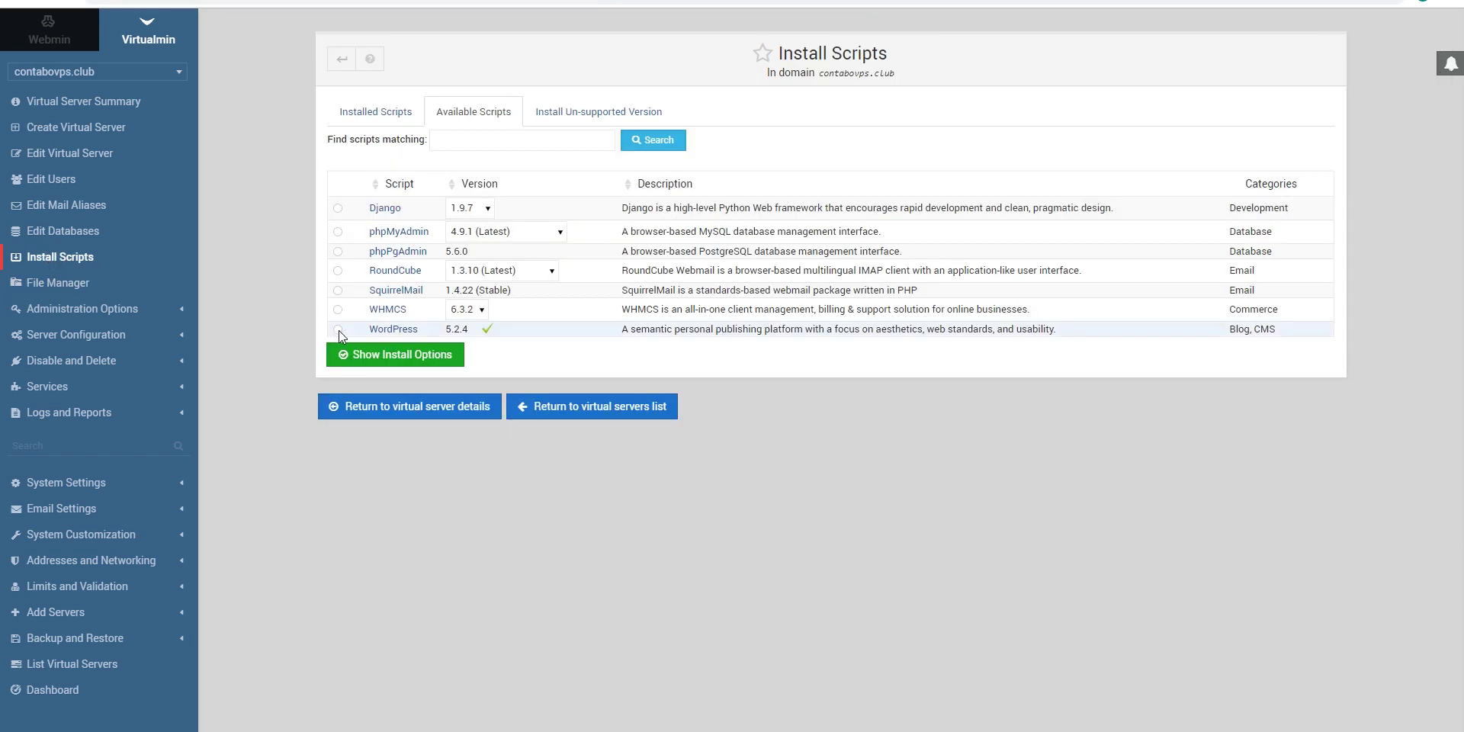
{"action": "left_click", "coordinate": [446, 355]}
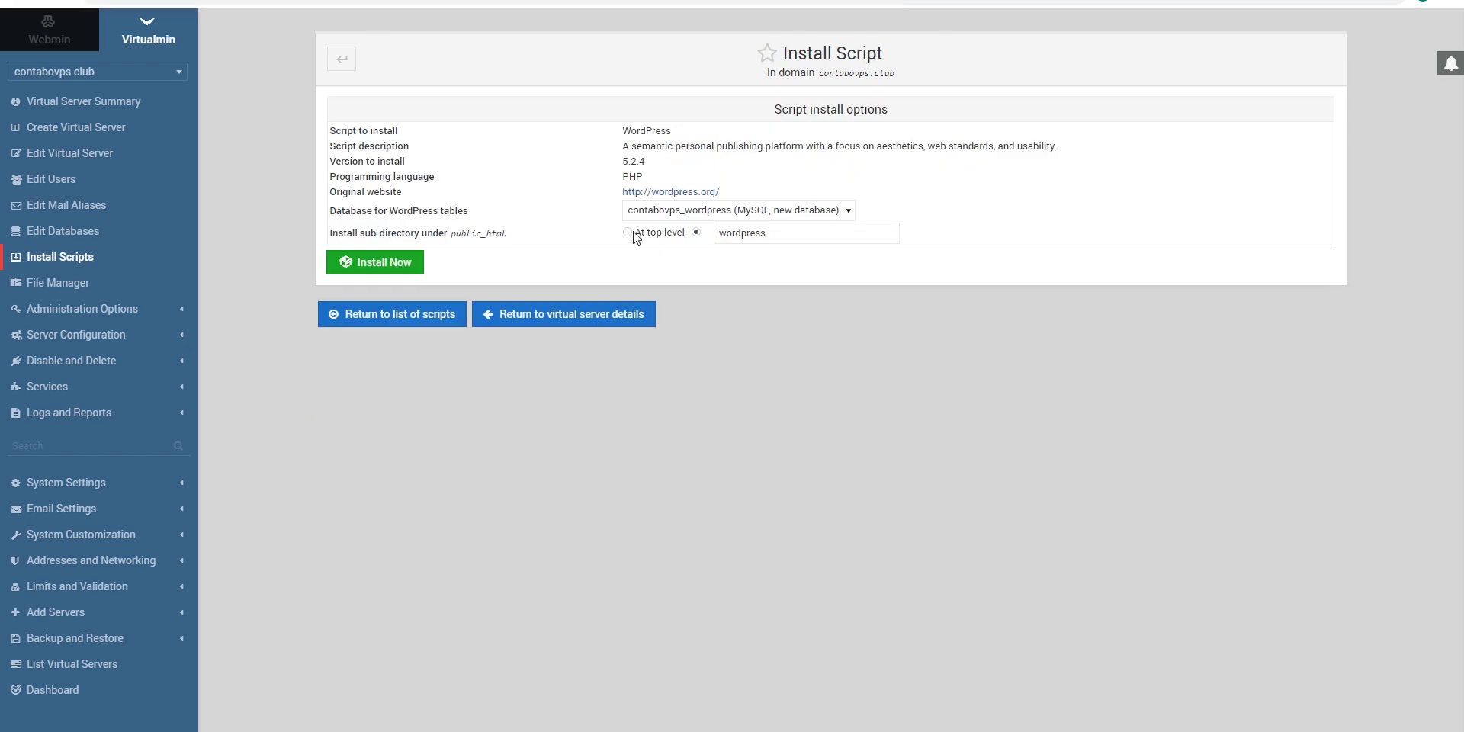
{"action": "left_click", "coordinate": [628, 234]}
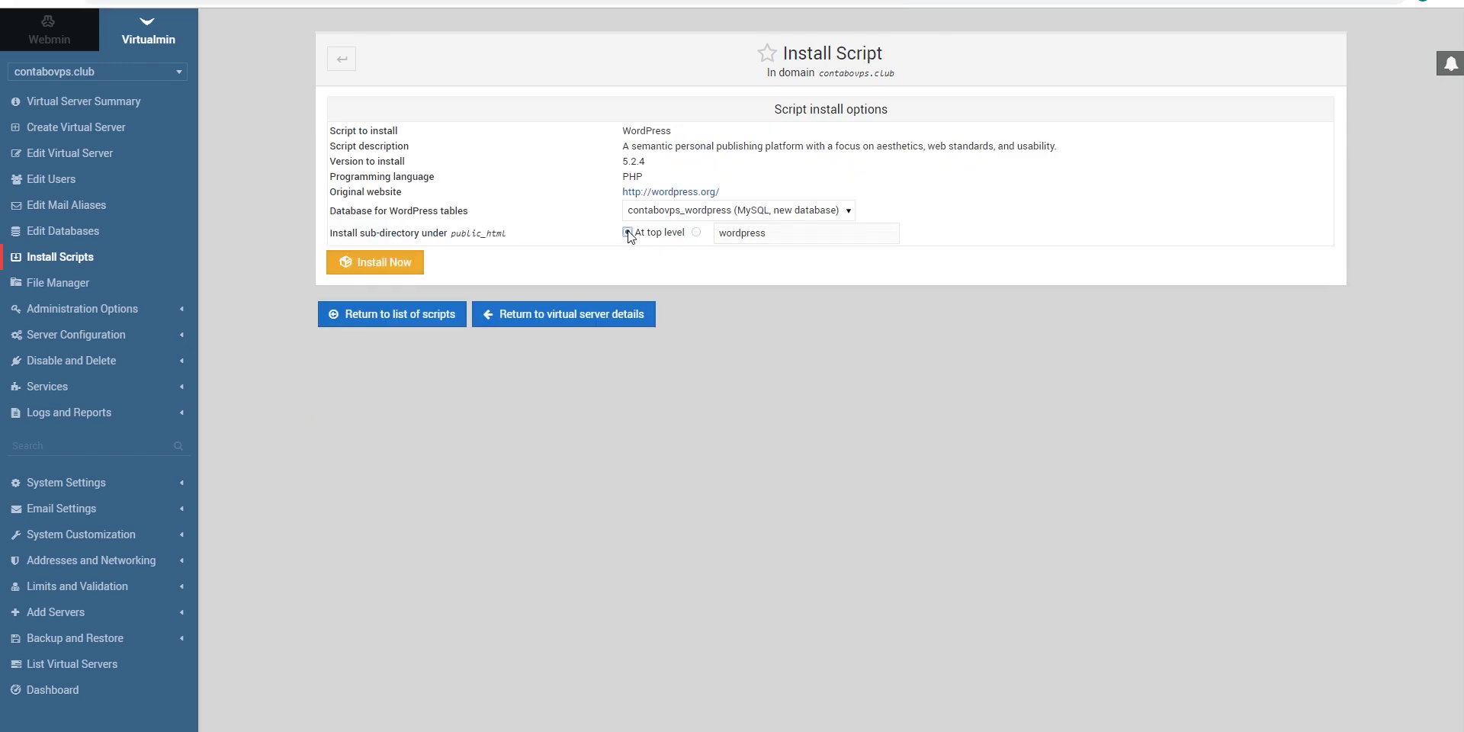
{"action": "left_click", "coordinate": [372, 263]}
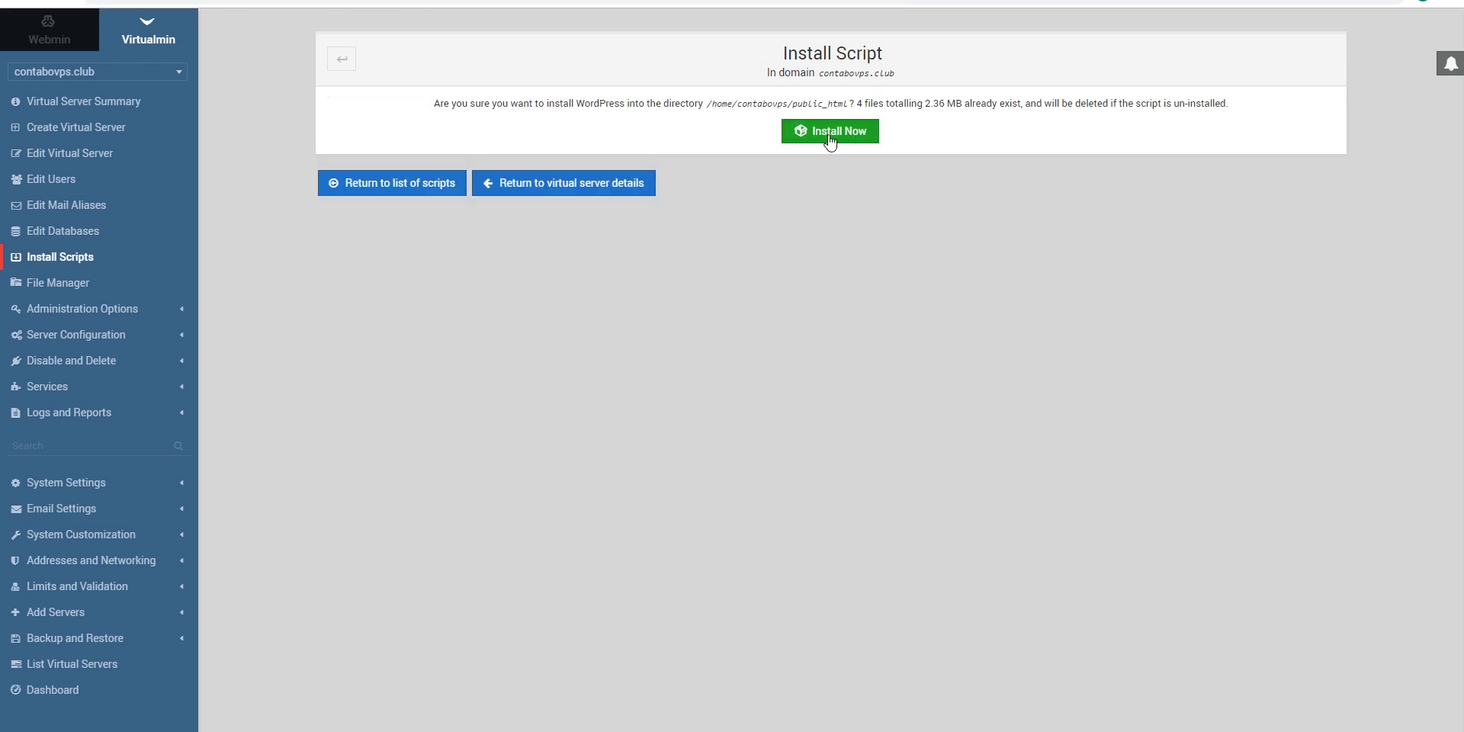
{"action": "left_click", "coordinate": [827, 134]}
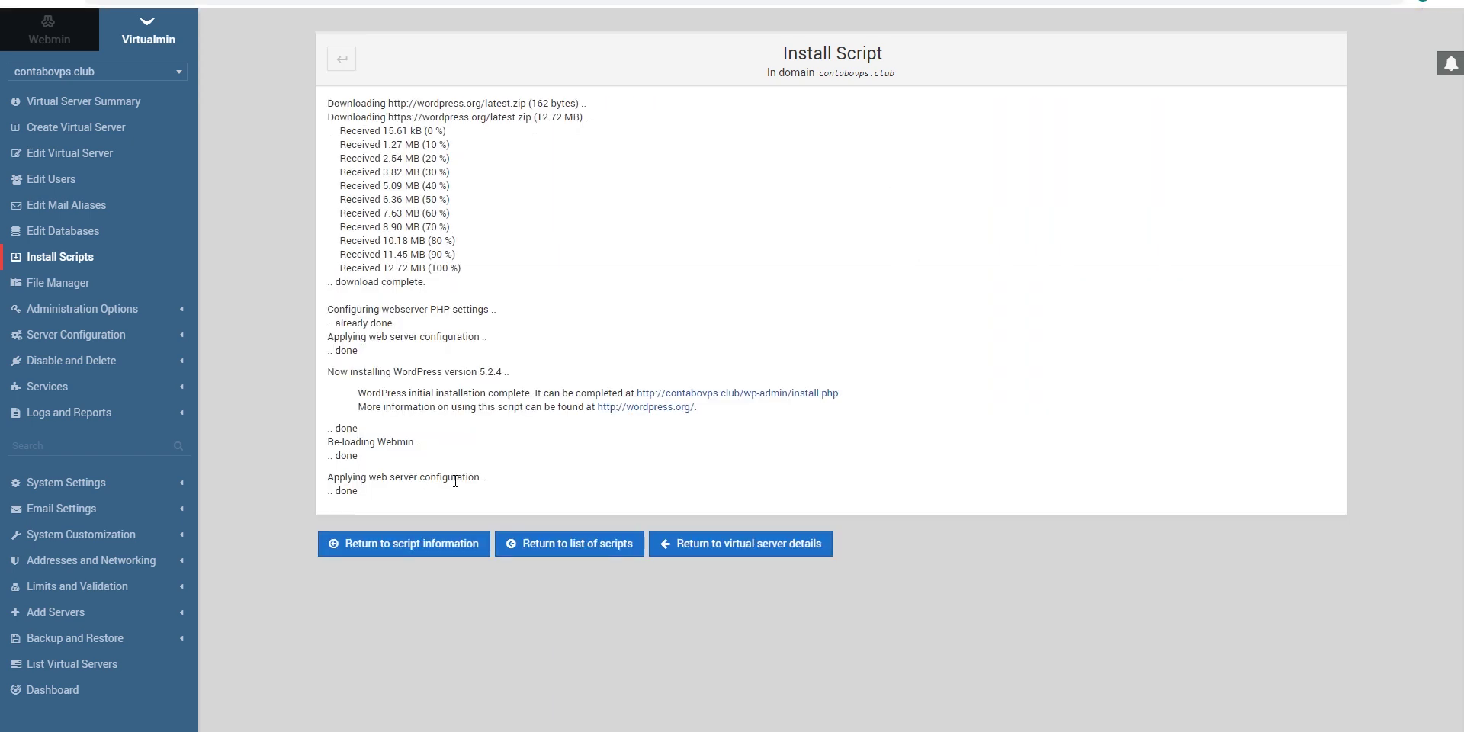
Step: Open the installed WordPress script's information, preview the website and continue its setup in English (United States)
{"action": "left_click", "coordinate": [405, 544]}
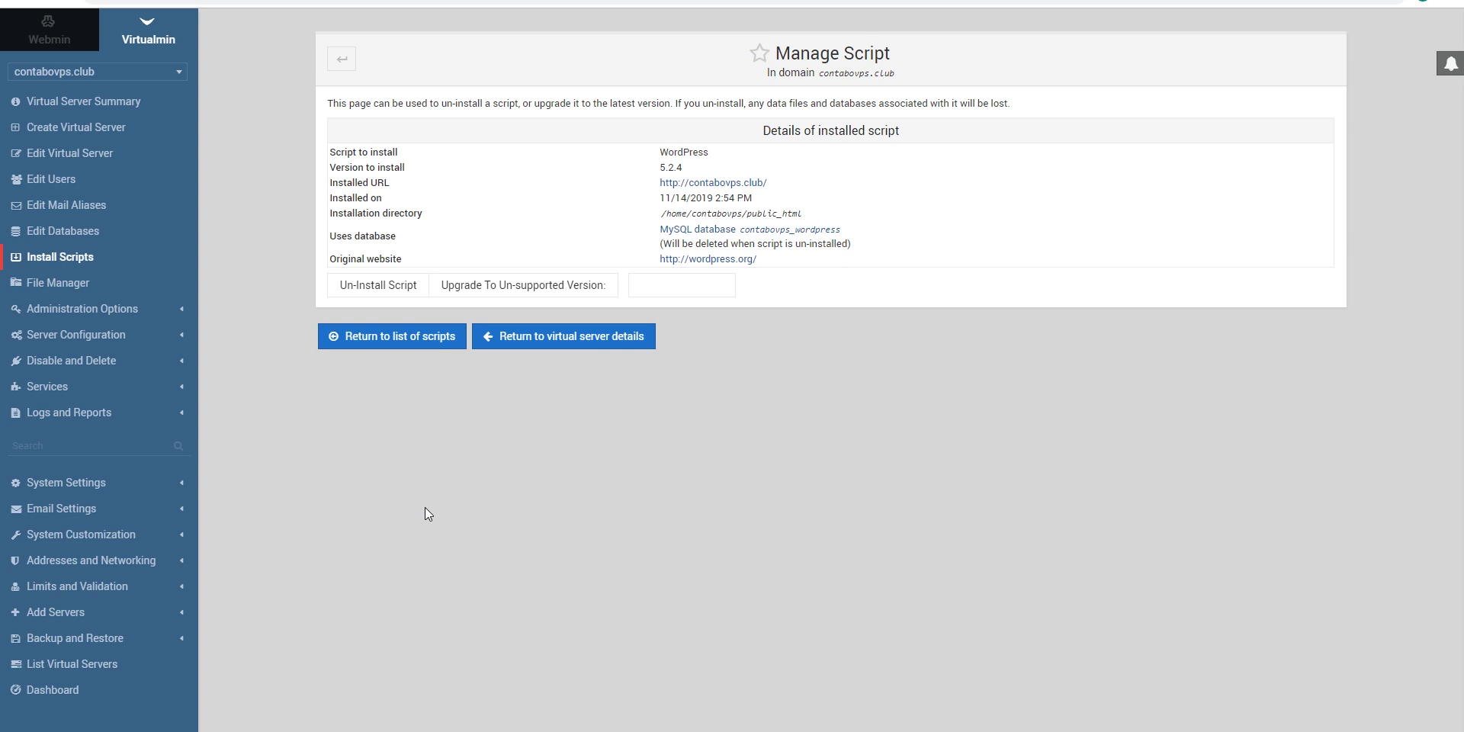
{"action": "left_click", "coordinate": [153, 389]}
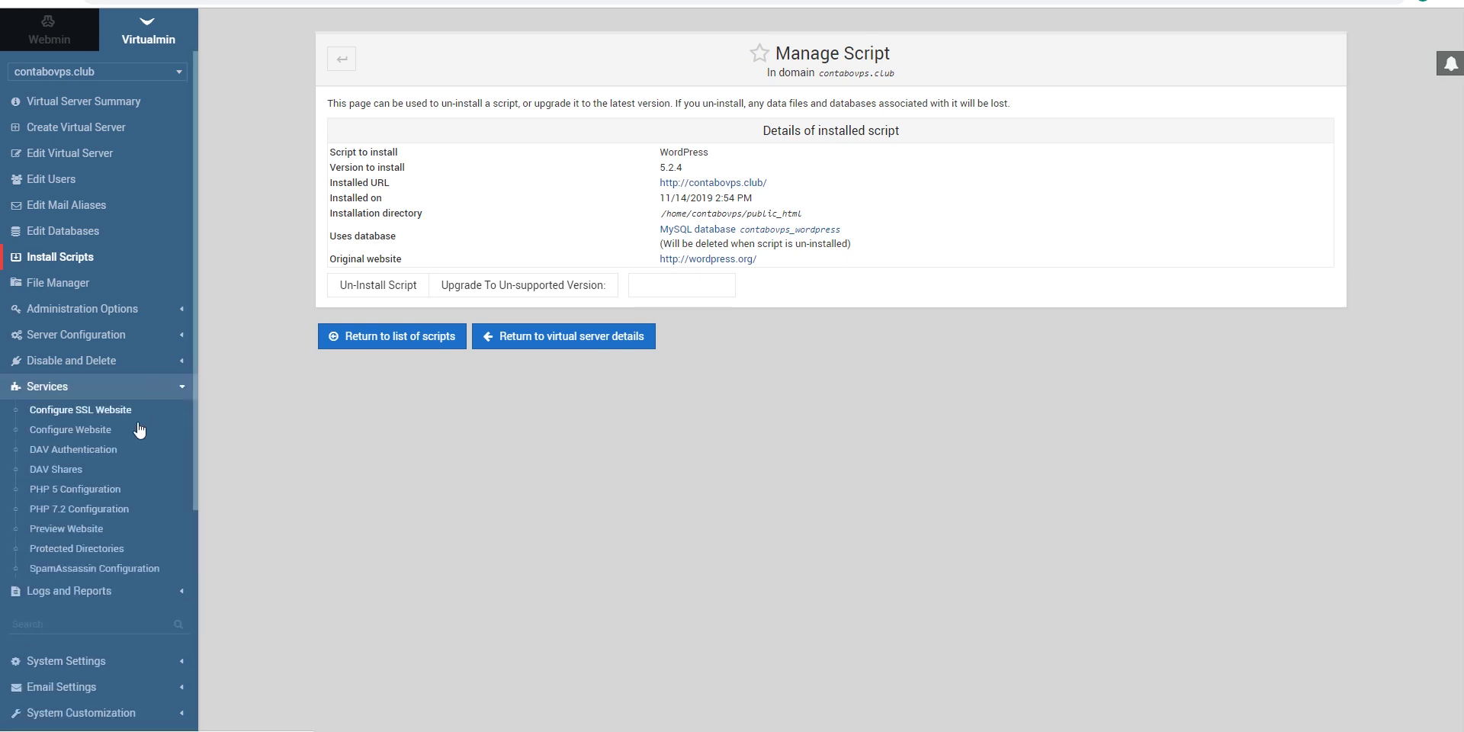
{"action": "left_click", "coordinate": [76, 529]}
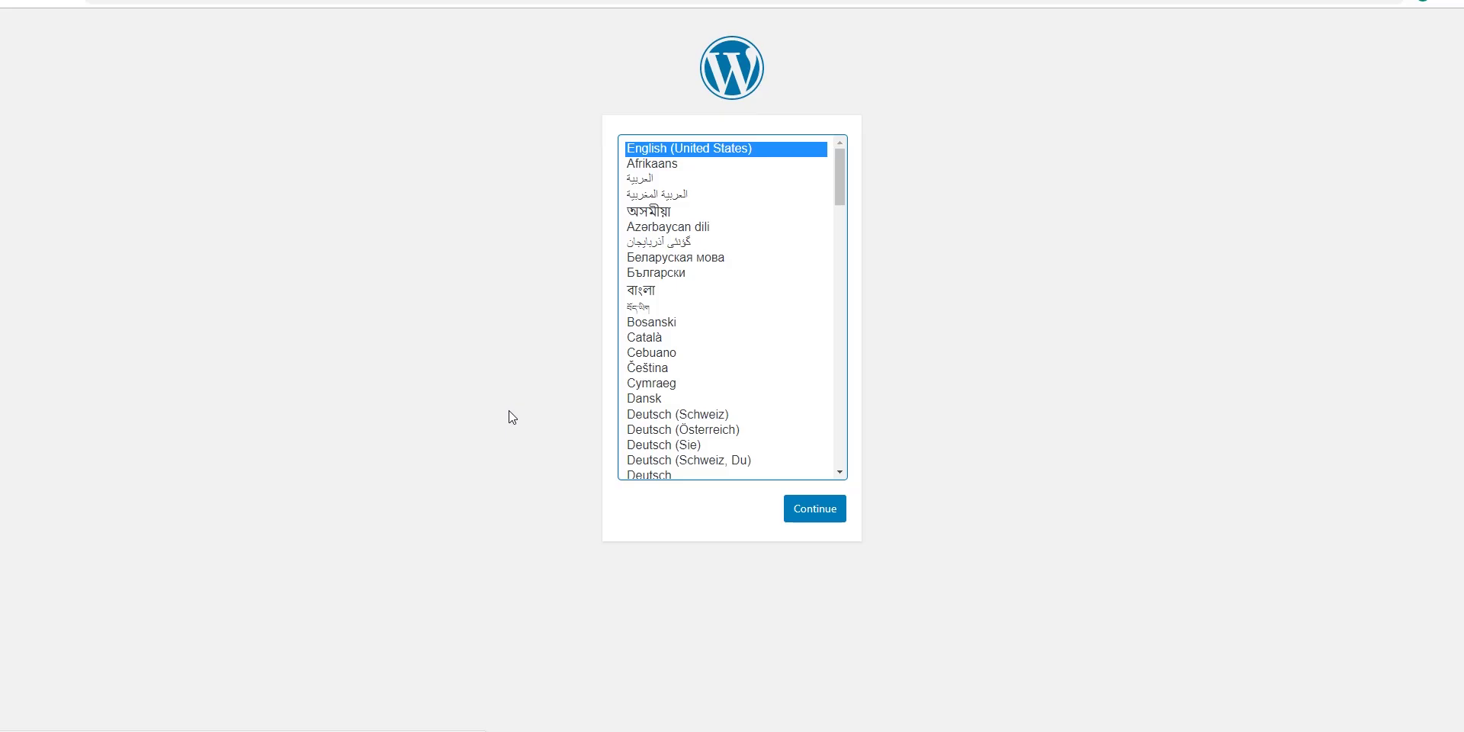
{"action": "left_click", "coordinate": [816, 508]}
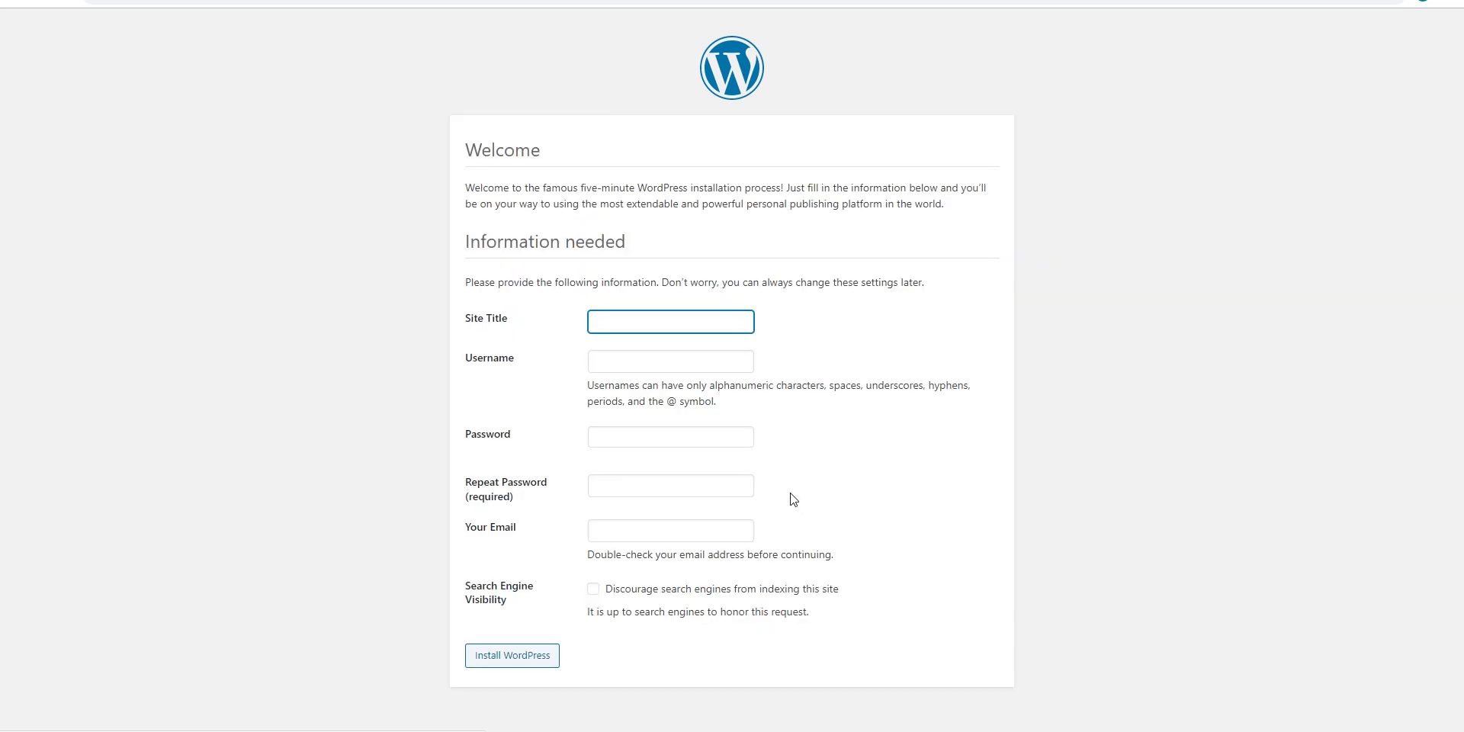
Step: Set the WordPress site title to Title and the username to tutorial, enter the account password and confirm use of a weak password
{"action": "type", "text": "Title"}
{"action": "left_click", "coordinate": [665, 365]}
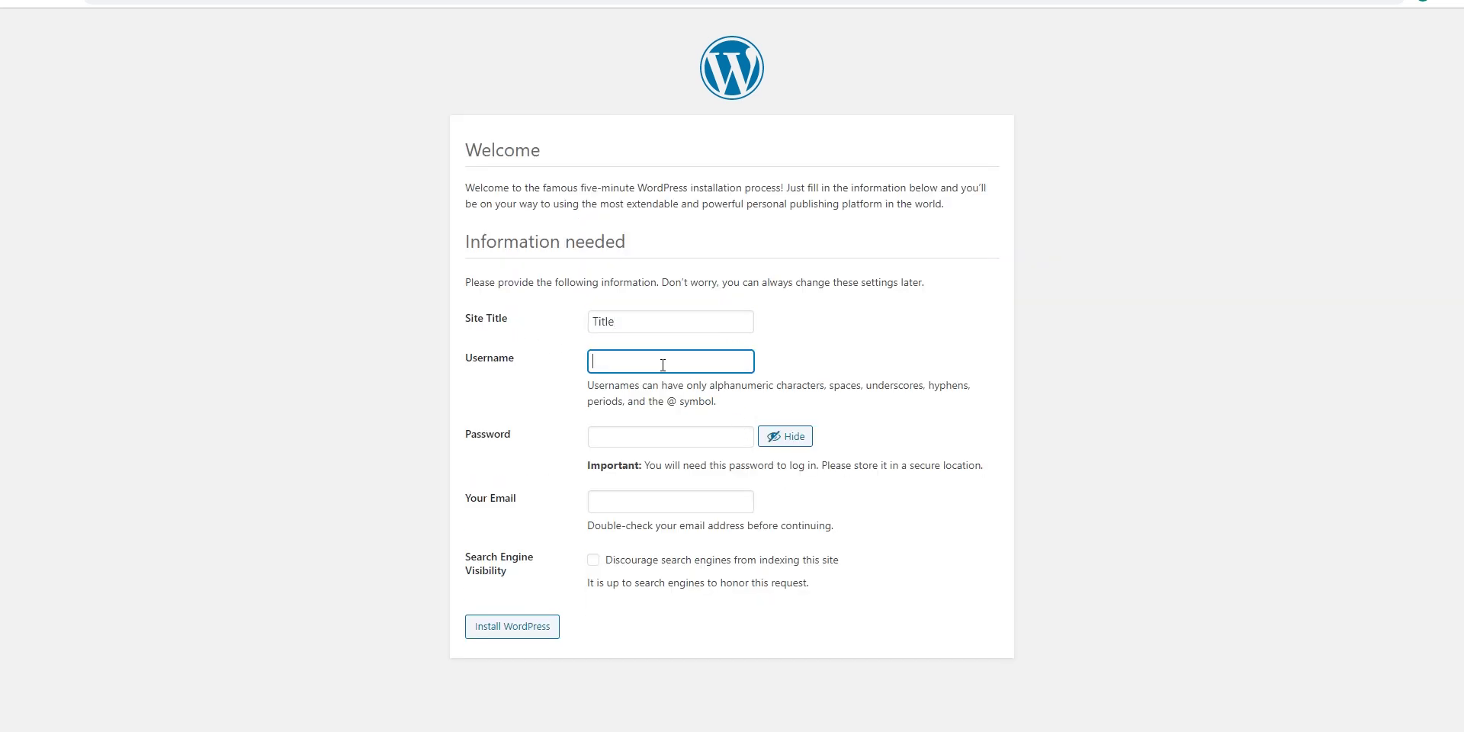
{"action": "type", "text": "tutorial"}
{"action": "key", "text": "Tab"}
{"action": "key", "text": "ctrl+v"}
{"action": "left_click", "coordinate": [593, 511]}
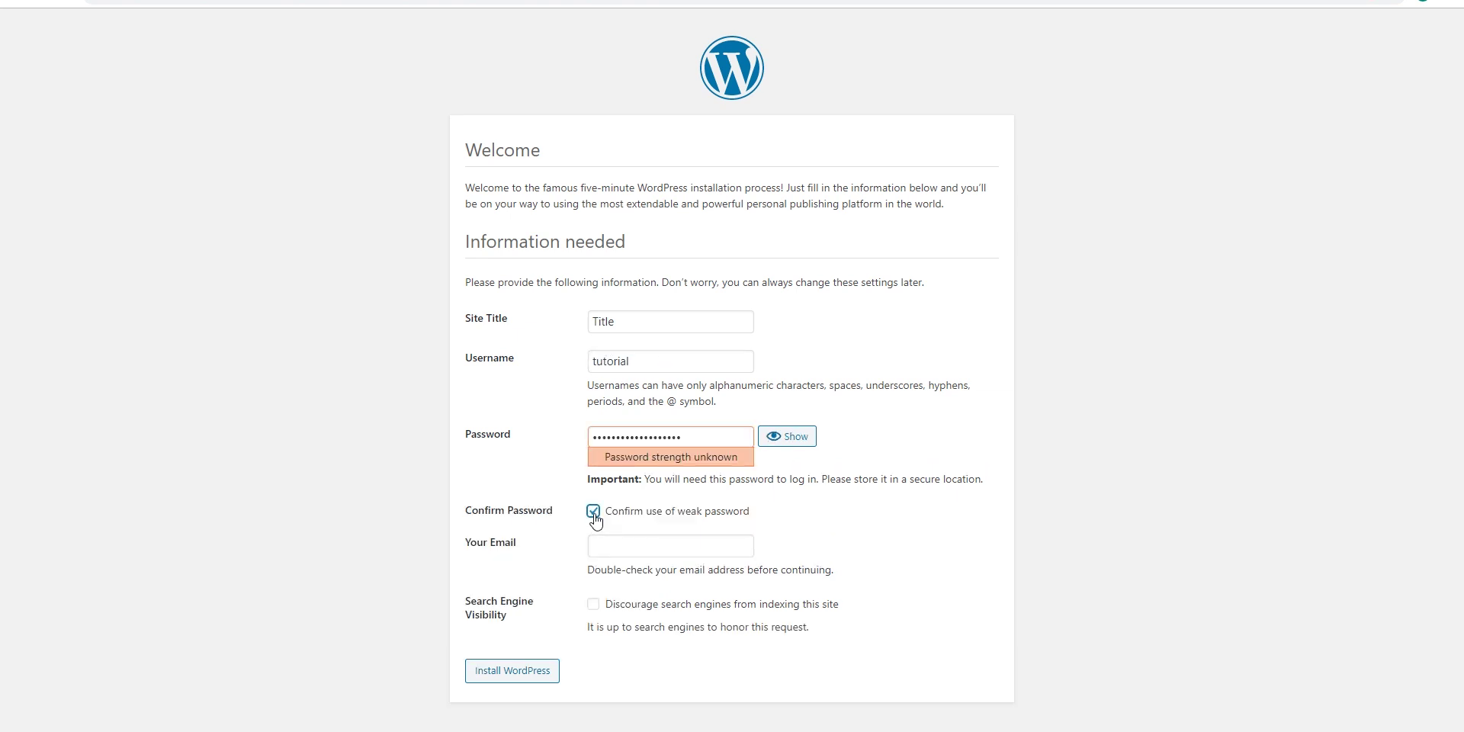
Step: Fill in the administrator's email address and run the WordPress installation
{"action": "key", "text": "Tab"}
{"action": "key", "text": "ctrl+v"}
{"action": "left_click", "coordinate": [572, 544]}
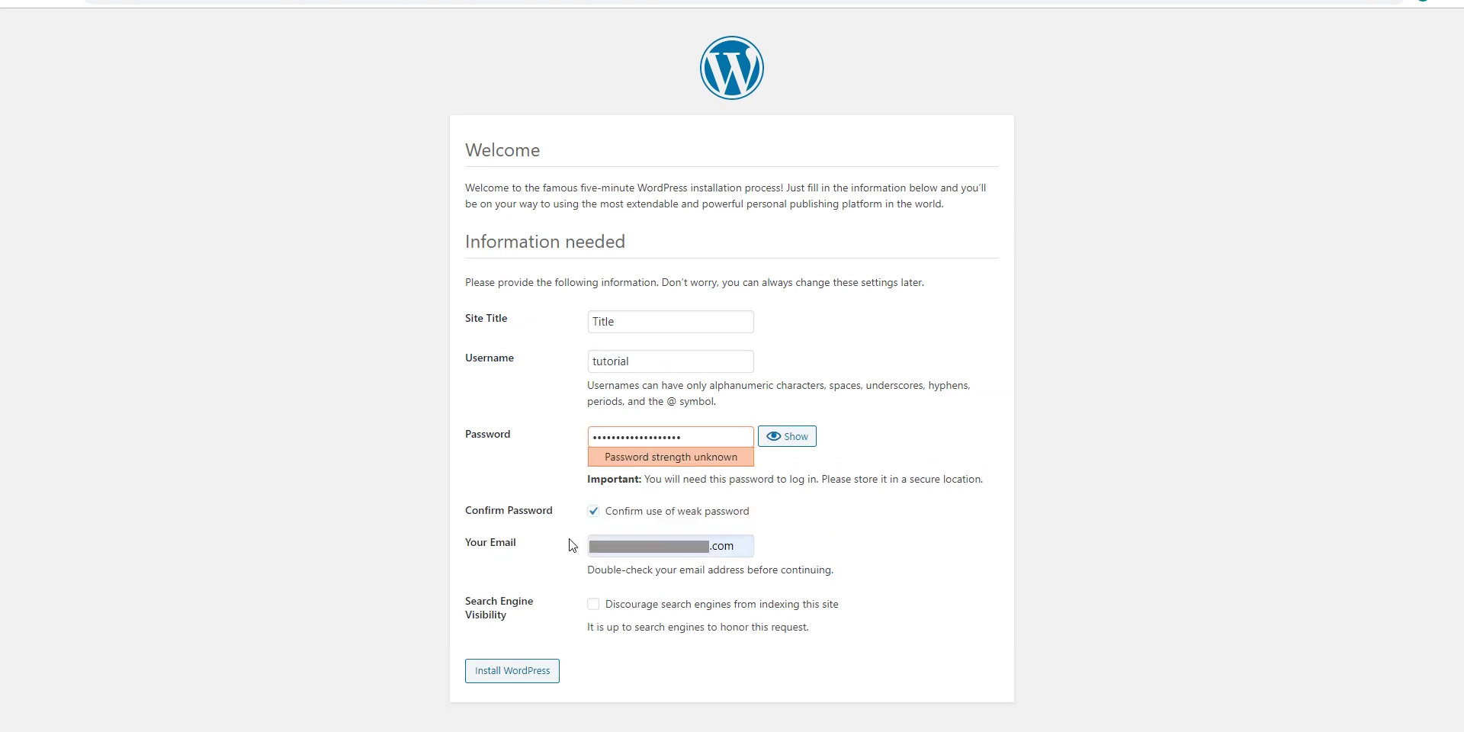
{"action": "left_click", "coordinate": [524, 674]}
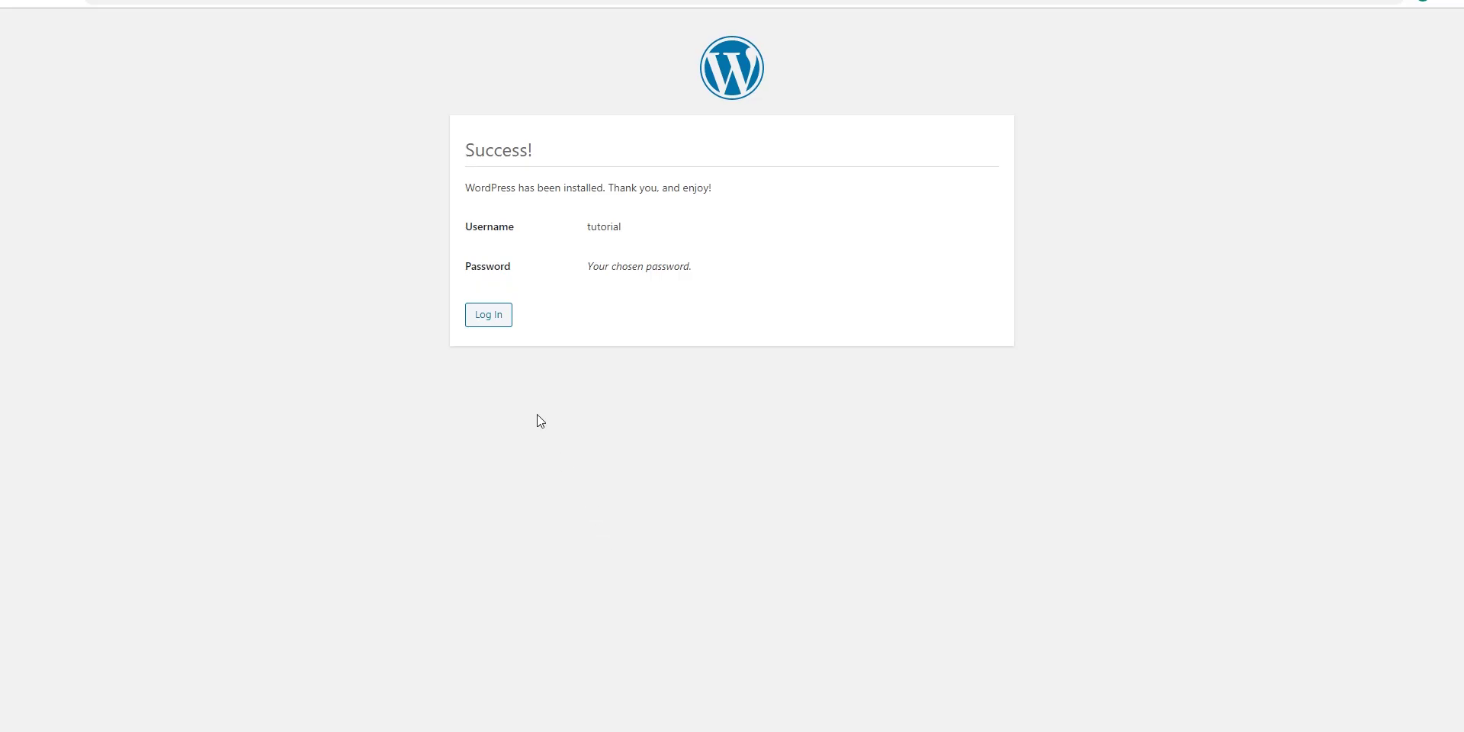
Step: Log in to the WordPress dashboard as tutorial with the account password and dismiss the browser's offer to save it
{"action": "left_click", "coordinate": [489, 316]}
{"action": "type", "text": "tutorial"}
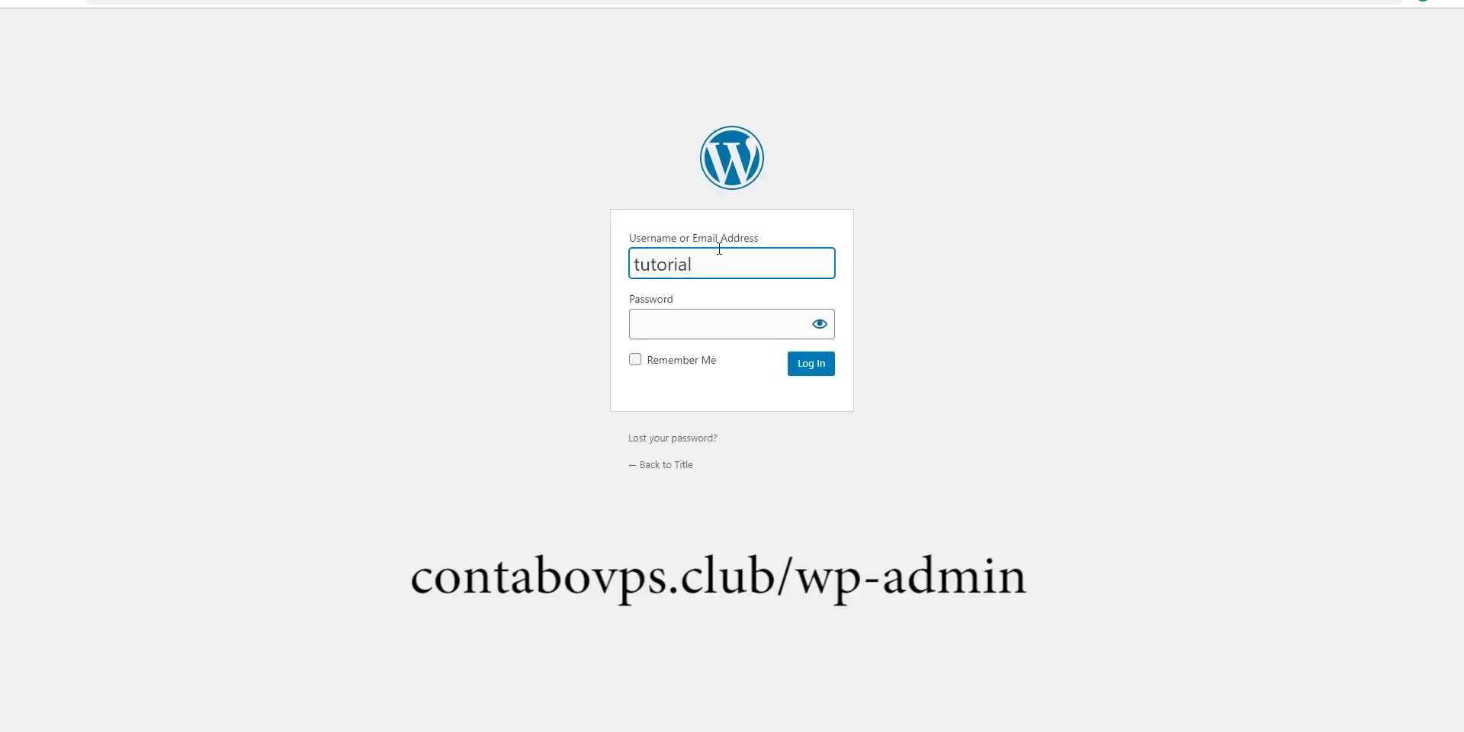
{"action": "key", "text": "Tab"}
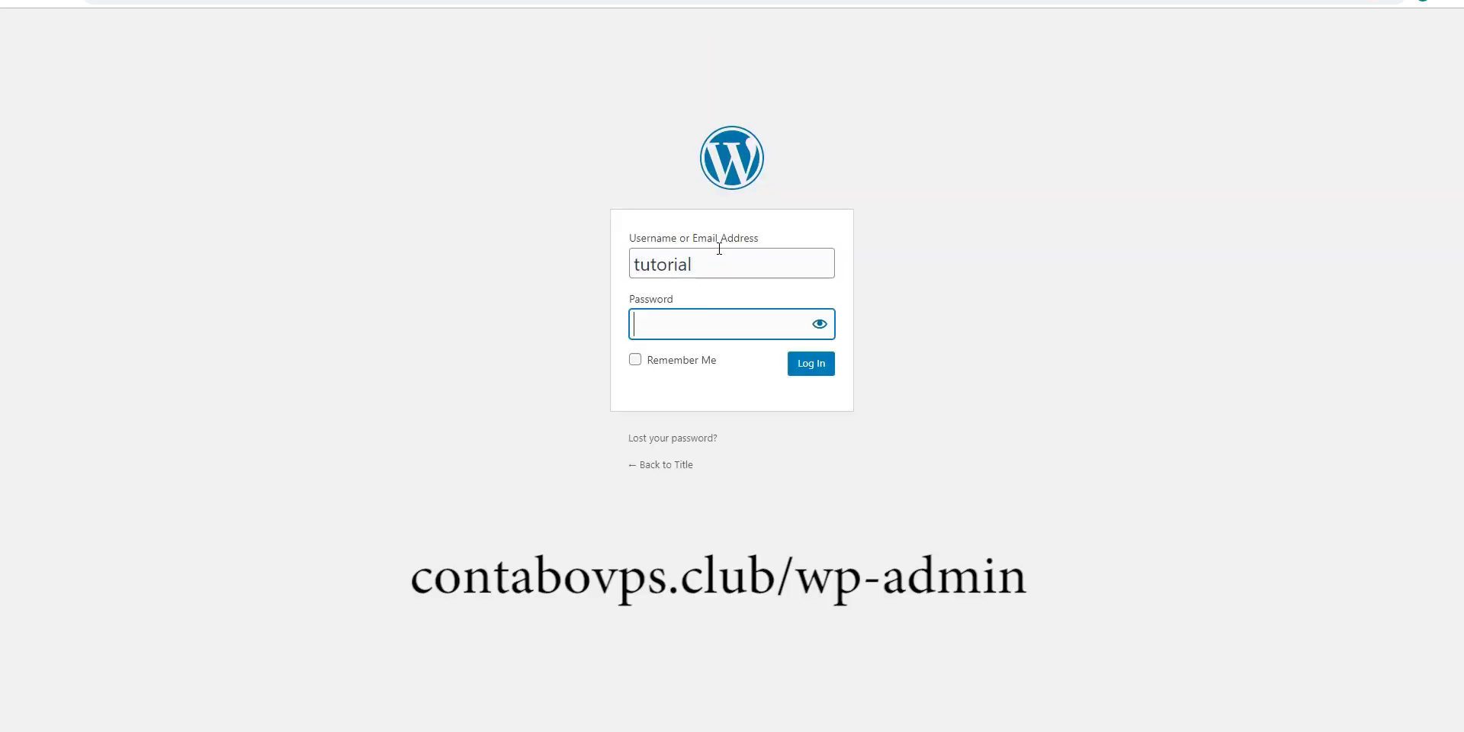
{"action": "type", "text": "••••••••••••••••"}
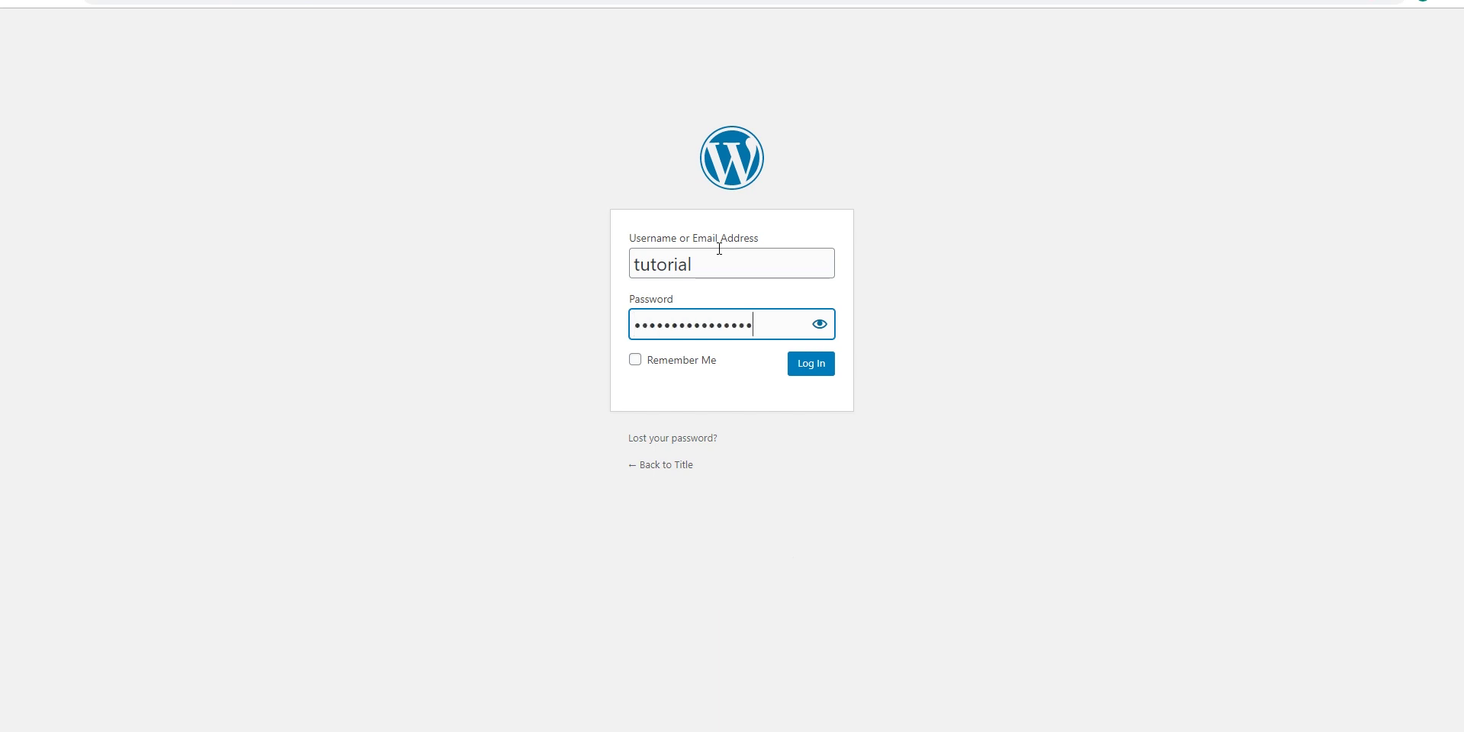
{"action": "left_click", "coordinate": [805, 372]}
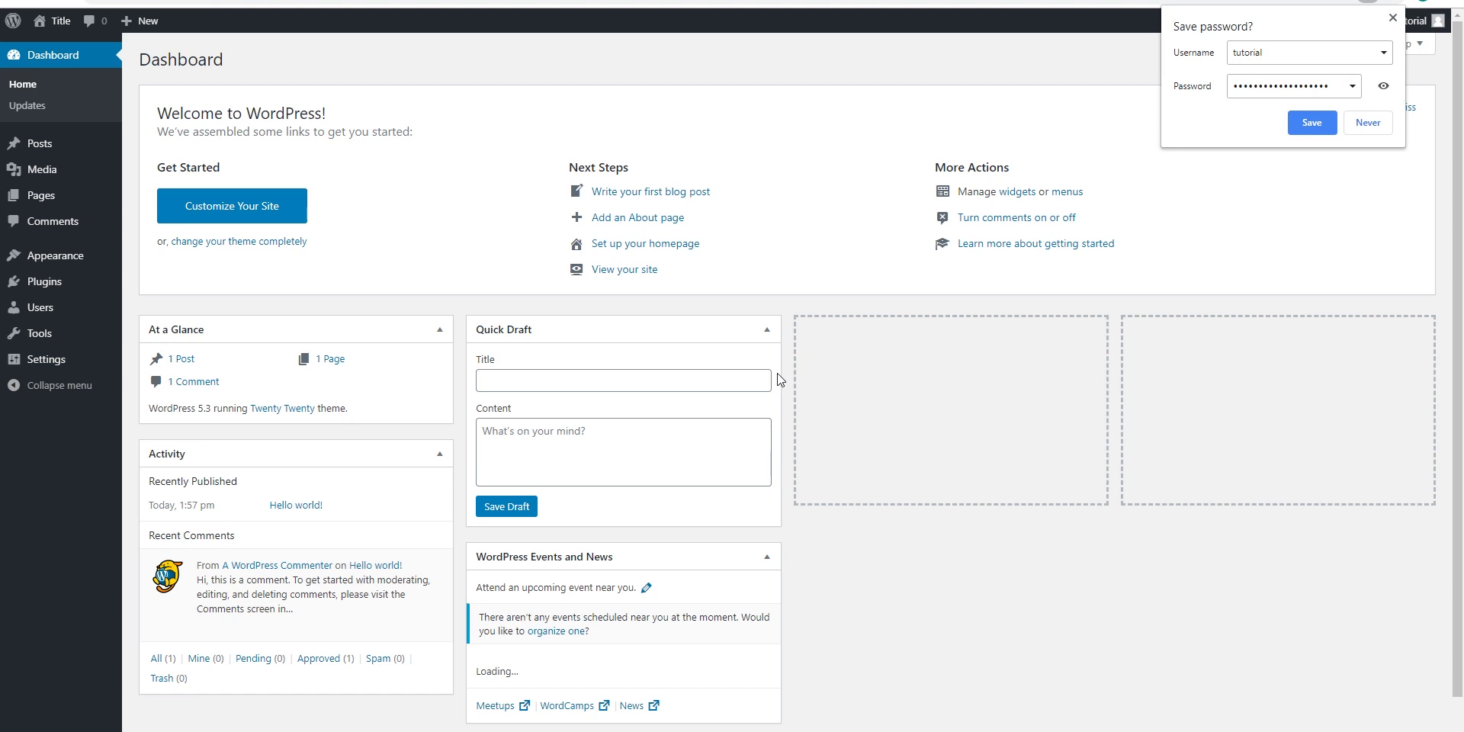
{"action": "left_click", "coordinate": [566, 295]}
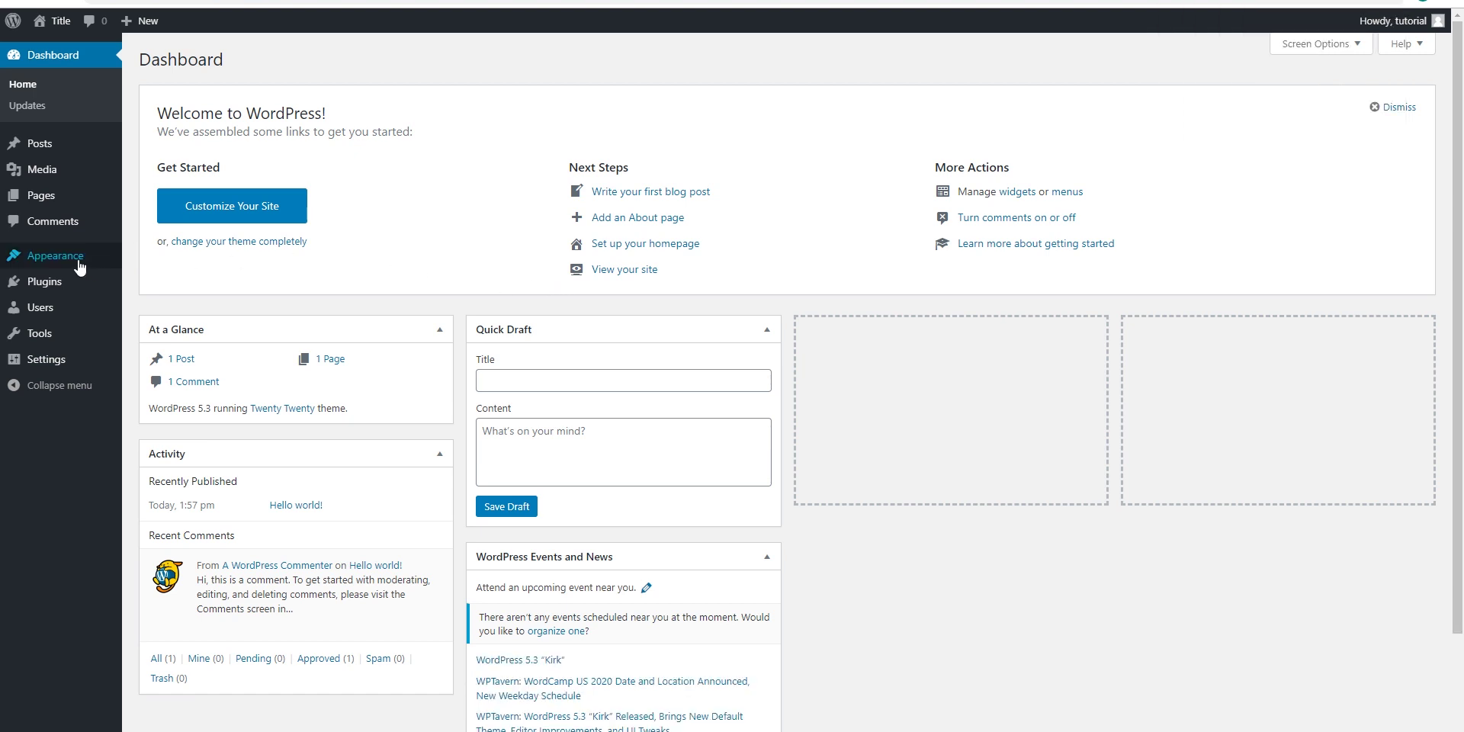
Step: Search for the Astra theme, then install and activate it
{"action": "mouse_move", "coordinate": [70, 259]}
{"action": "left_click", "coordinate": [182, 260]}
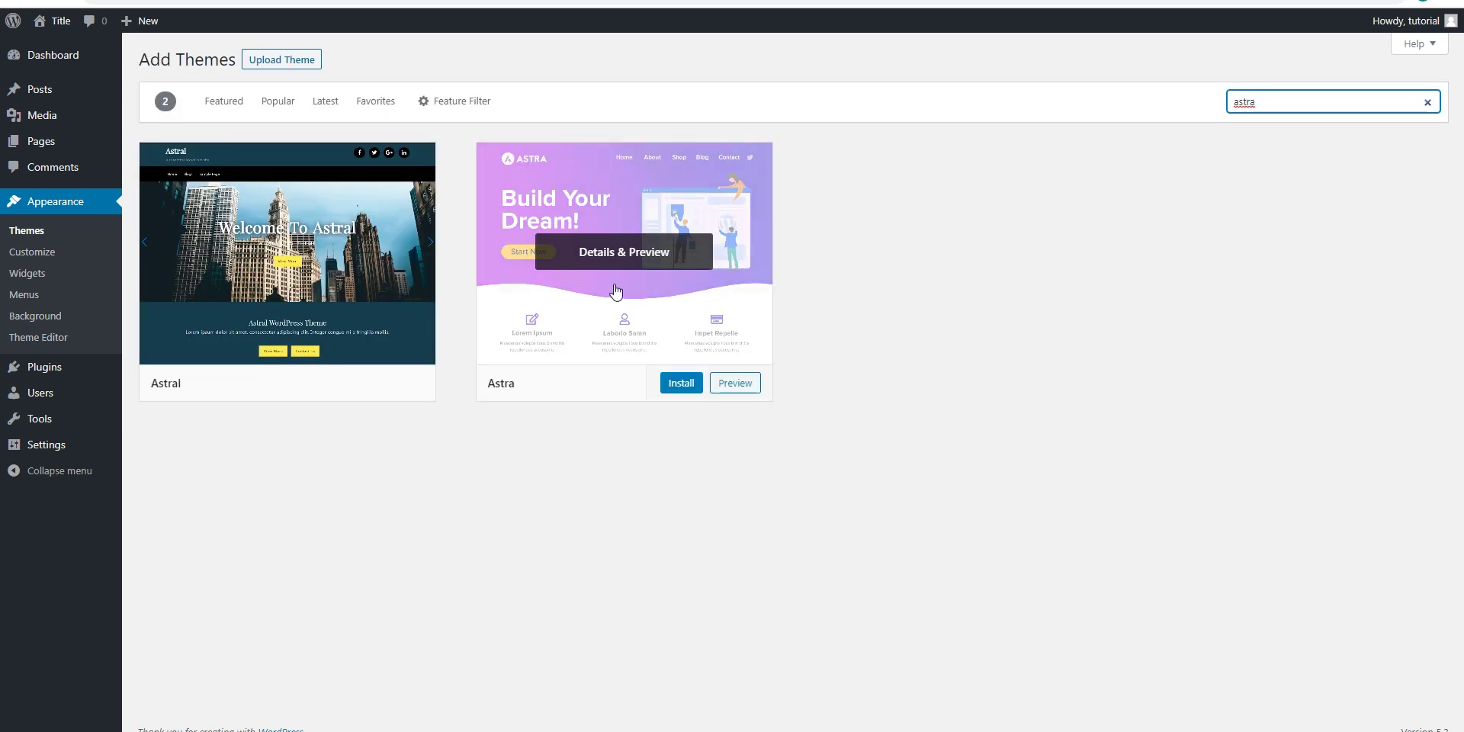
{"action": "left_click", "coordinate": [682, 381]}
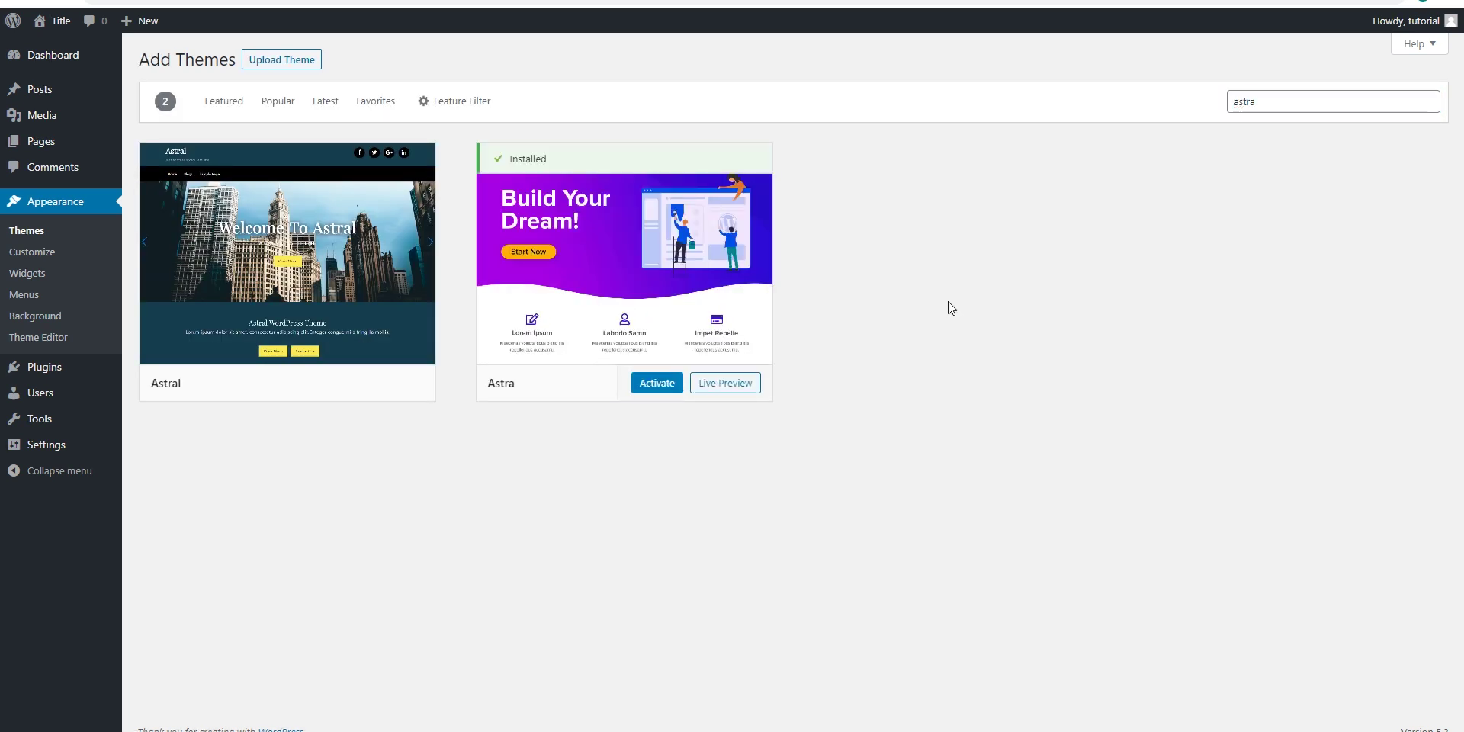
{"action": "left_click", "coordinate": [662, 383]}
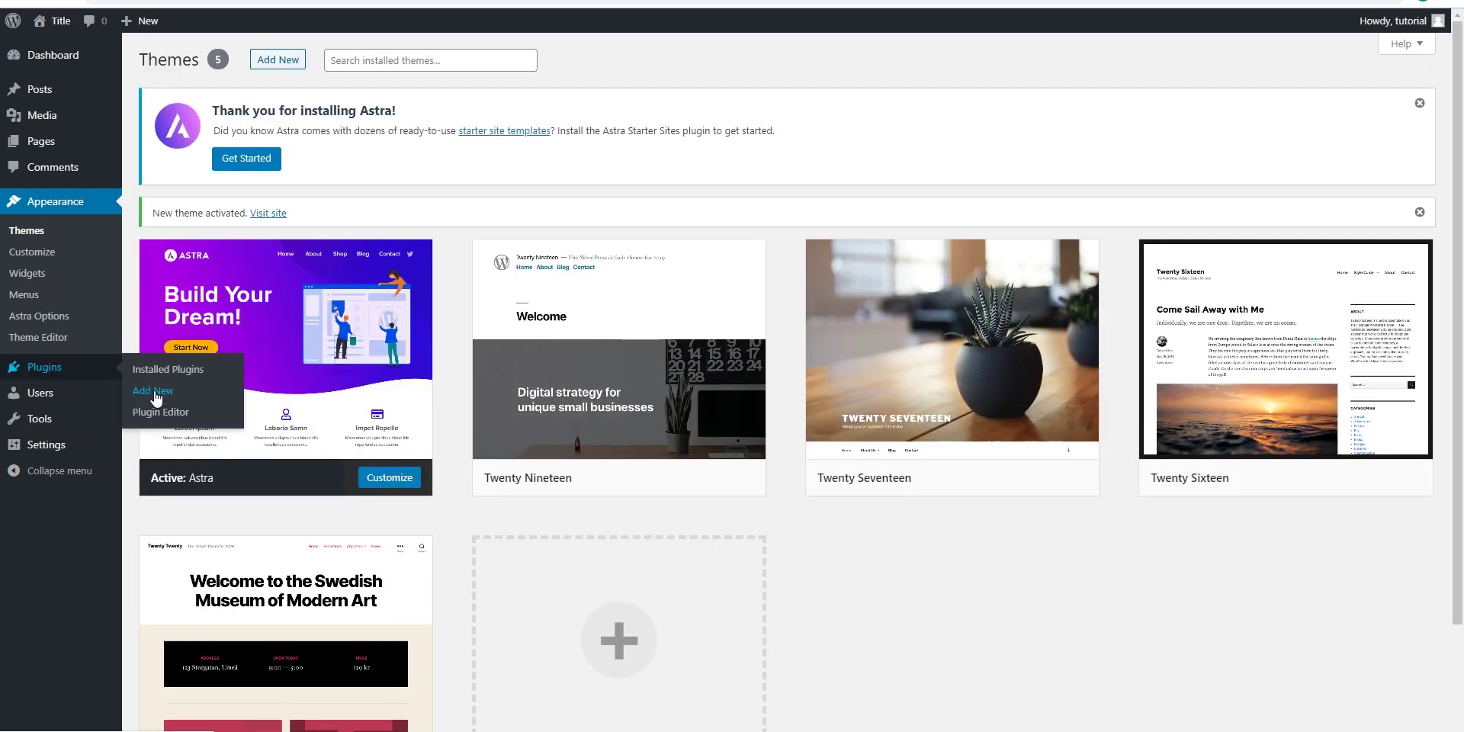
Step: Install and activate the Astra Starter Sites plugin and choose Elementor as its page builder
{"action": "mouse_move", "coordinate": [756, 321]}
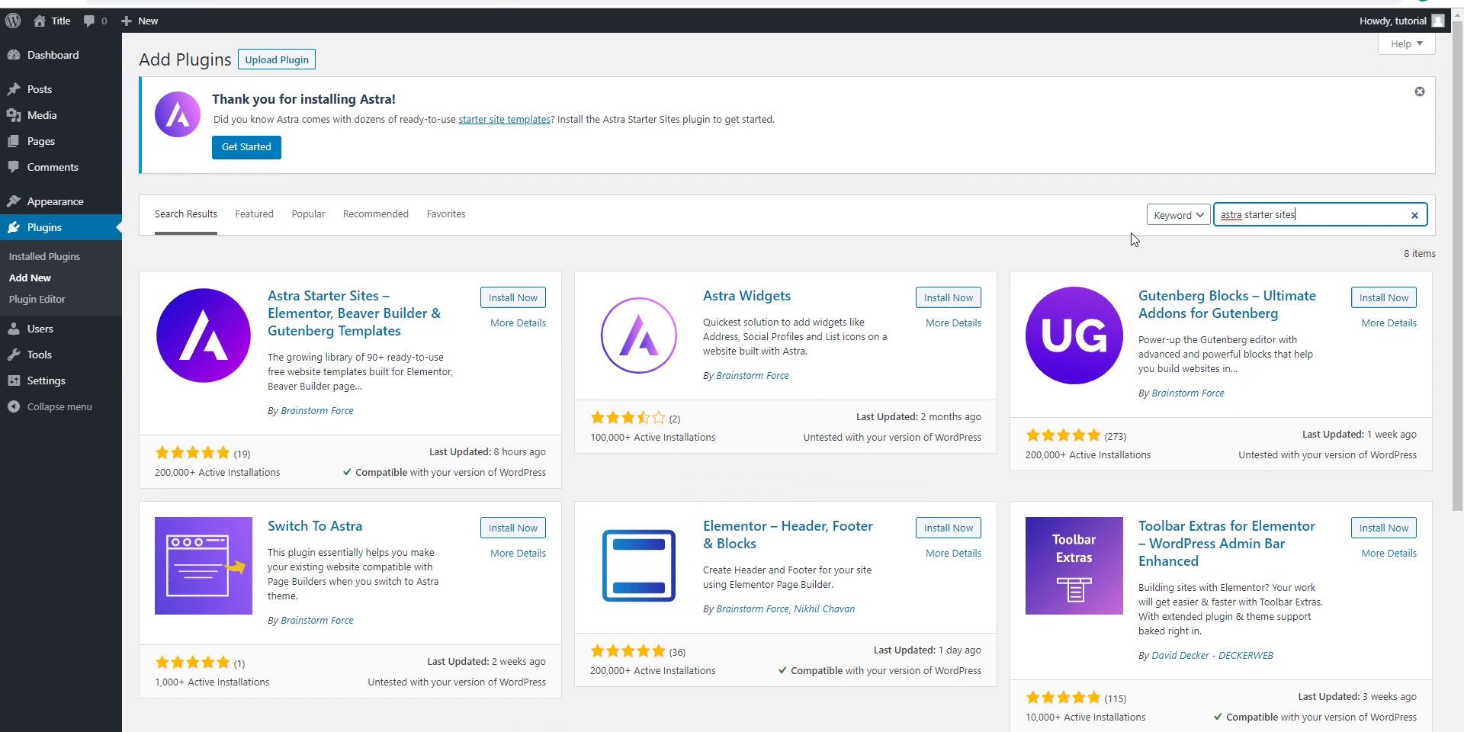
{"action": "key", "text": "Return"}
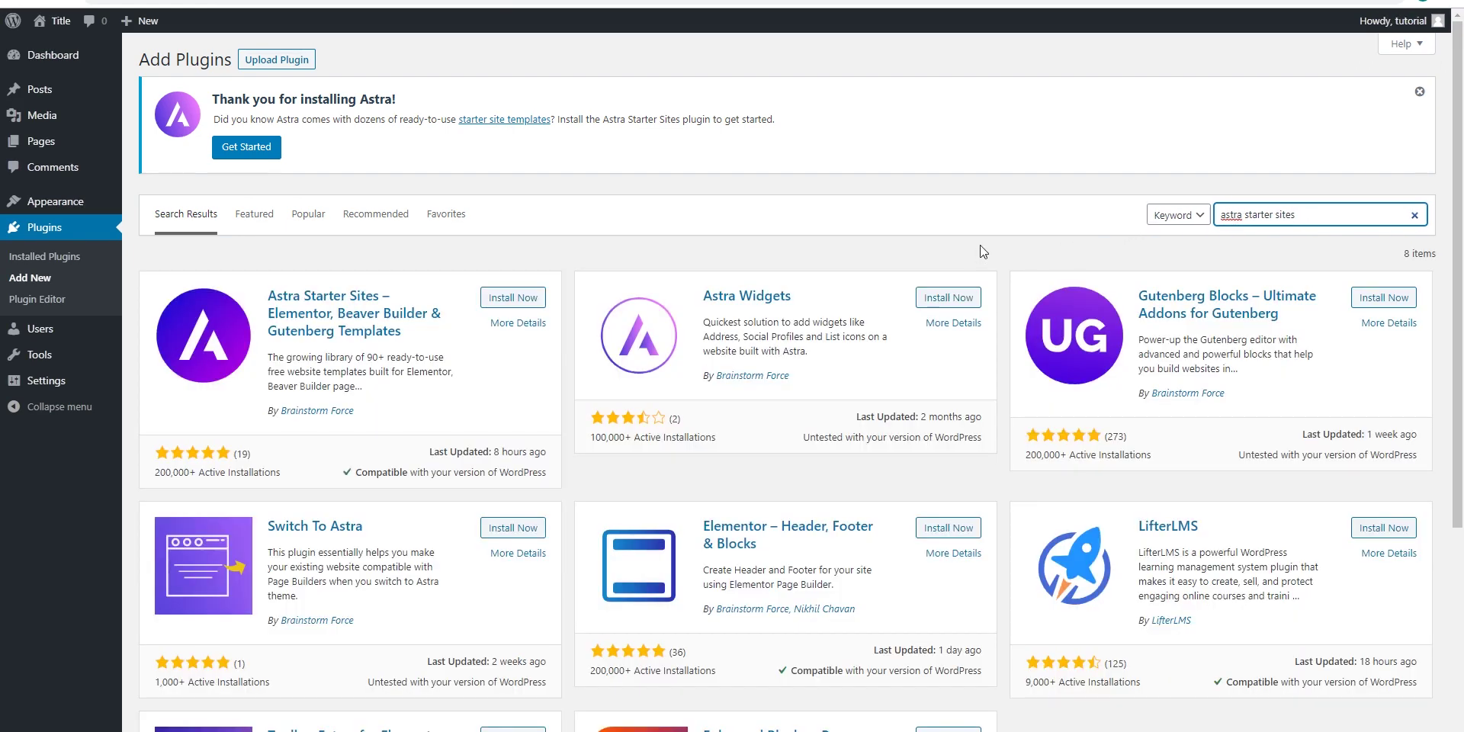
{"action": "left_click", "coordinate": [504, 298]}
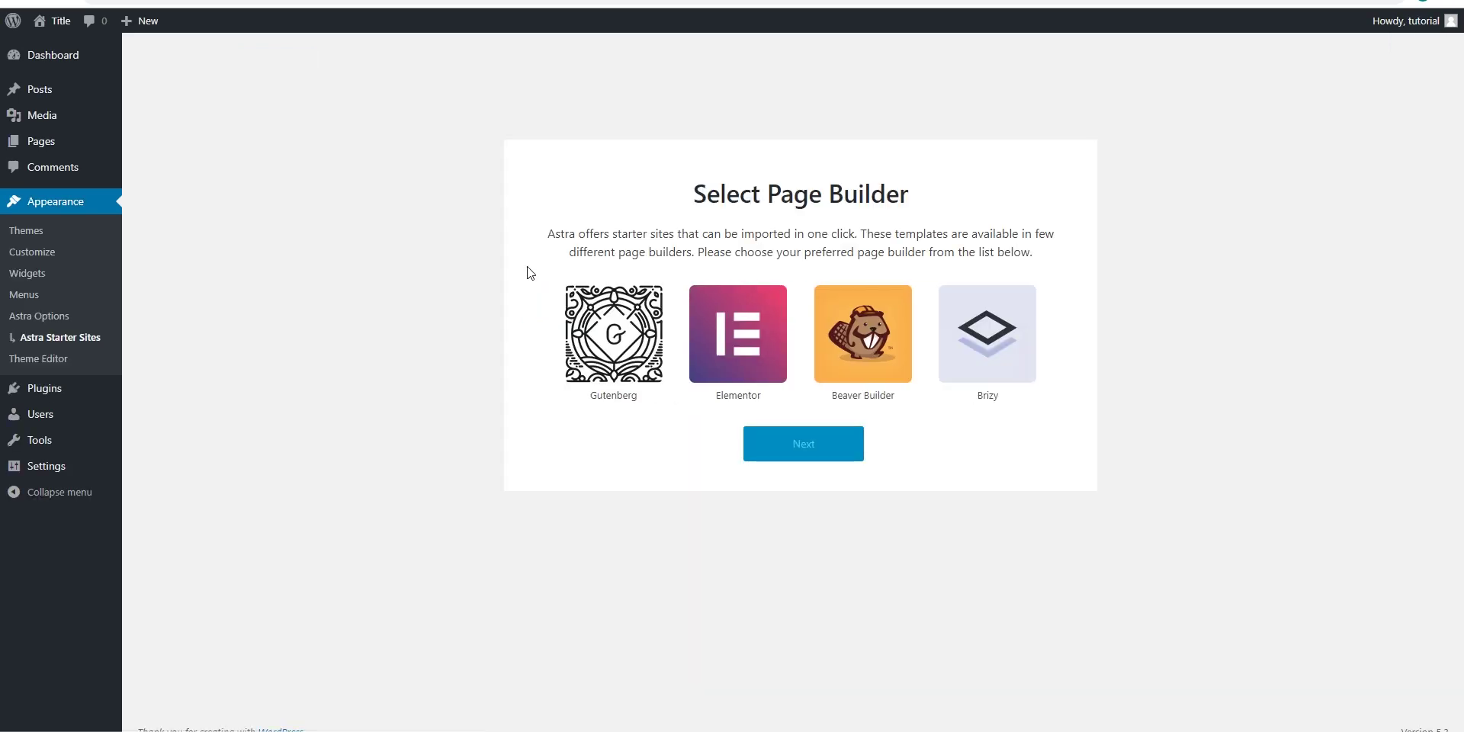
{"action": "left_click", "coordinate": [736, 335]}
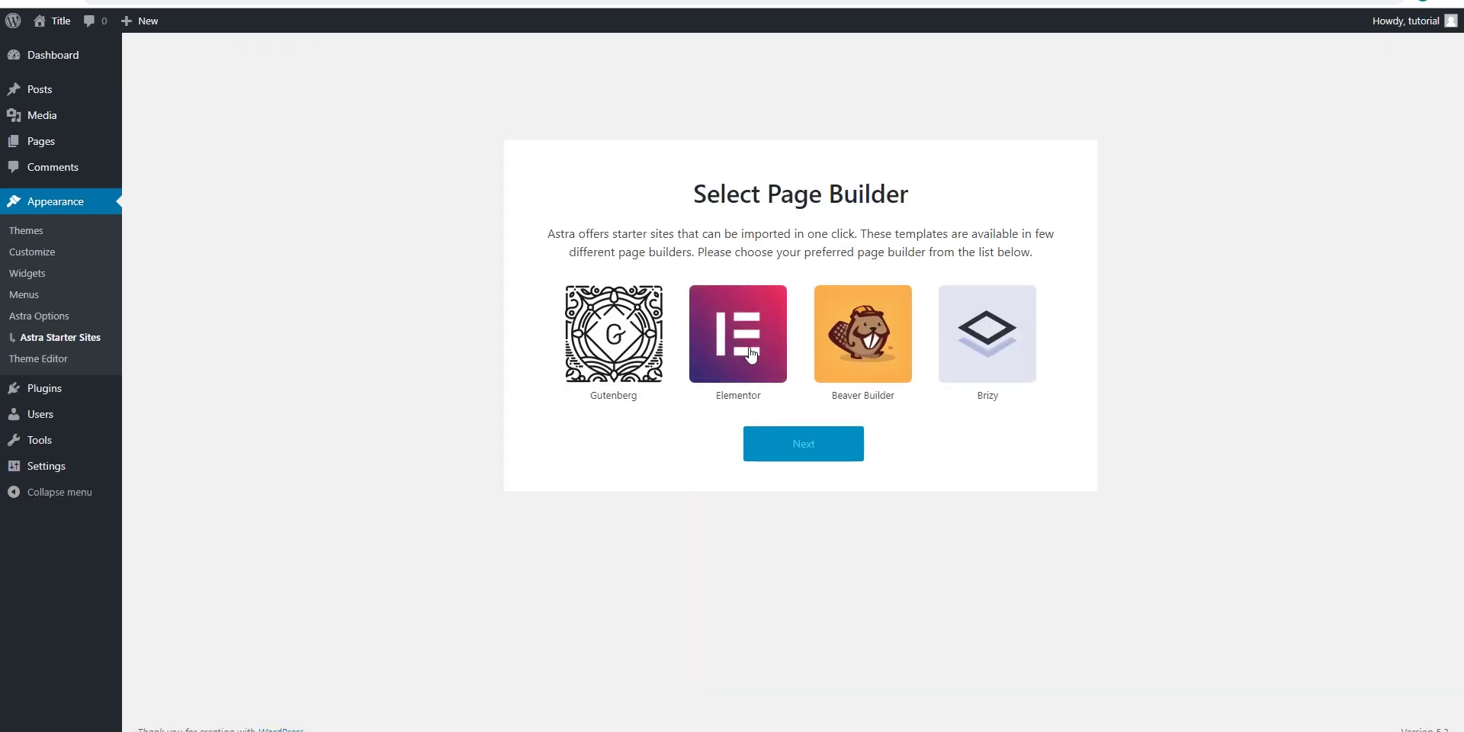
{"action": "left_click", "coordinate": [803, 449]}
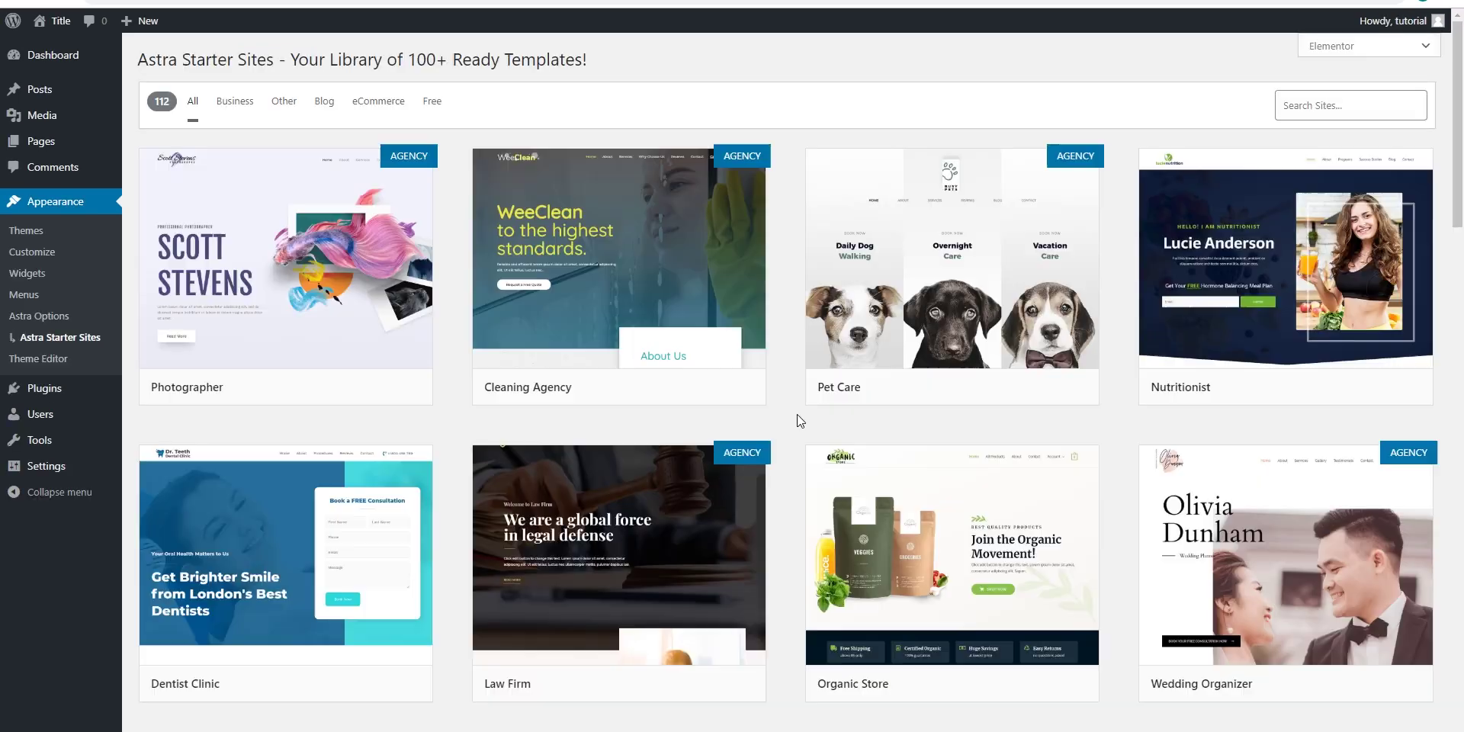
Step: Import the Pet Services starter site with its required plugins, customizer settings, content and widgets
{"action": "scroll", "coordinate": [797, 404], "scroll_direction": "down", "scroll_amount": 1}
{"action": "scroll", "coordinate": [797, 395], "scroll_direction": "up", "scroll_amount": 1}
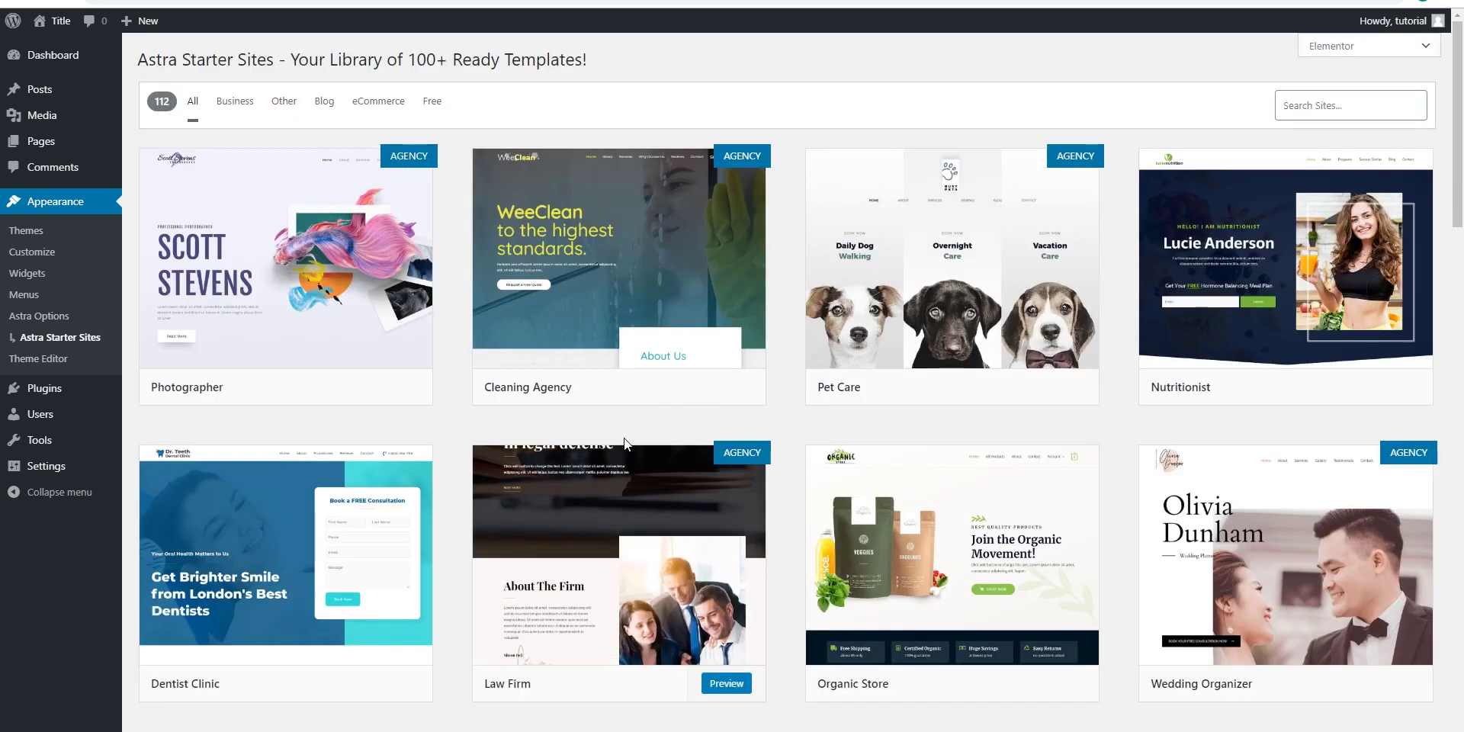
{"action": "scroll", "coordinate": [623, 437], "scroll_direction": "down", "scroll_amount": 7}
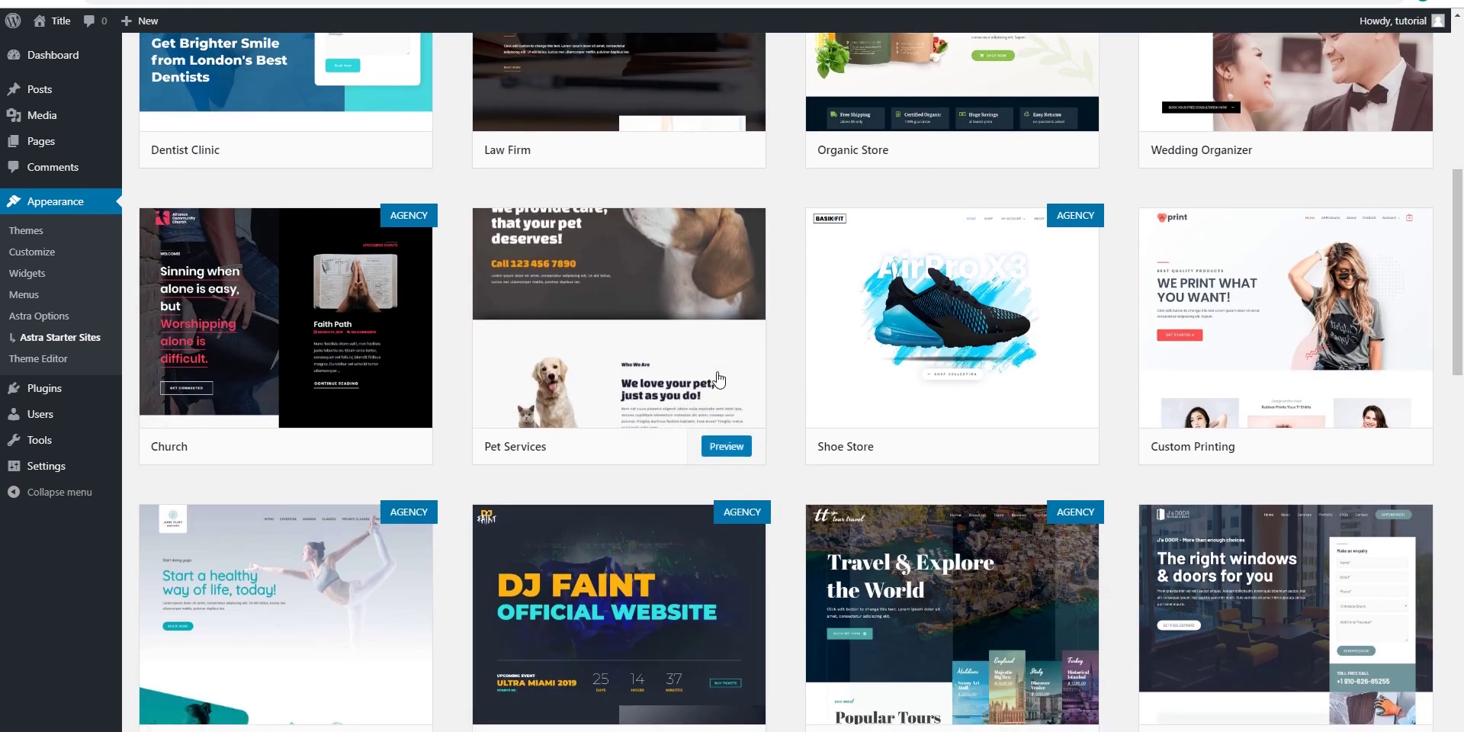
{"action": "left_click", "coordinate": [696, 396]}
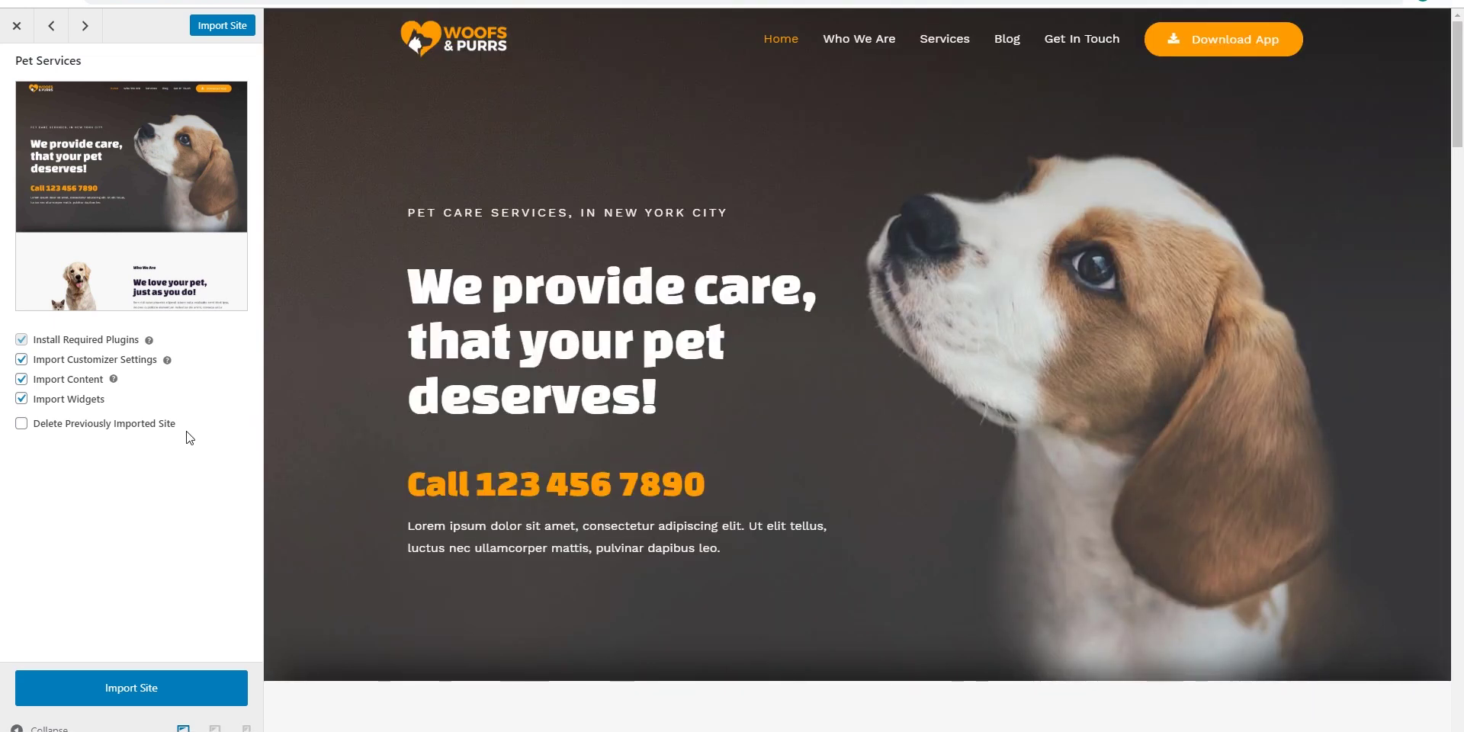
{"action": "left_click", "coordinate": [156, 694]}
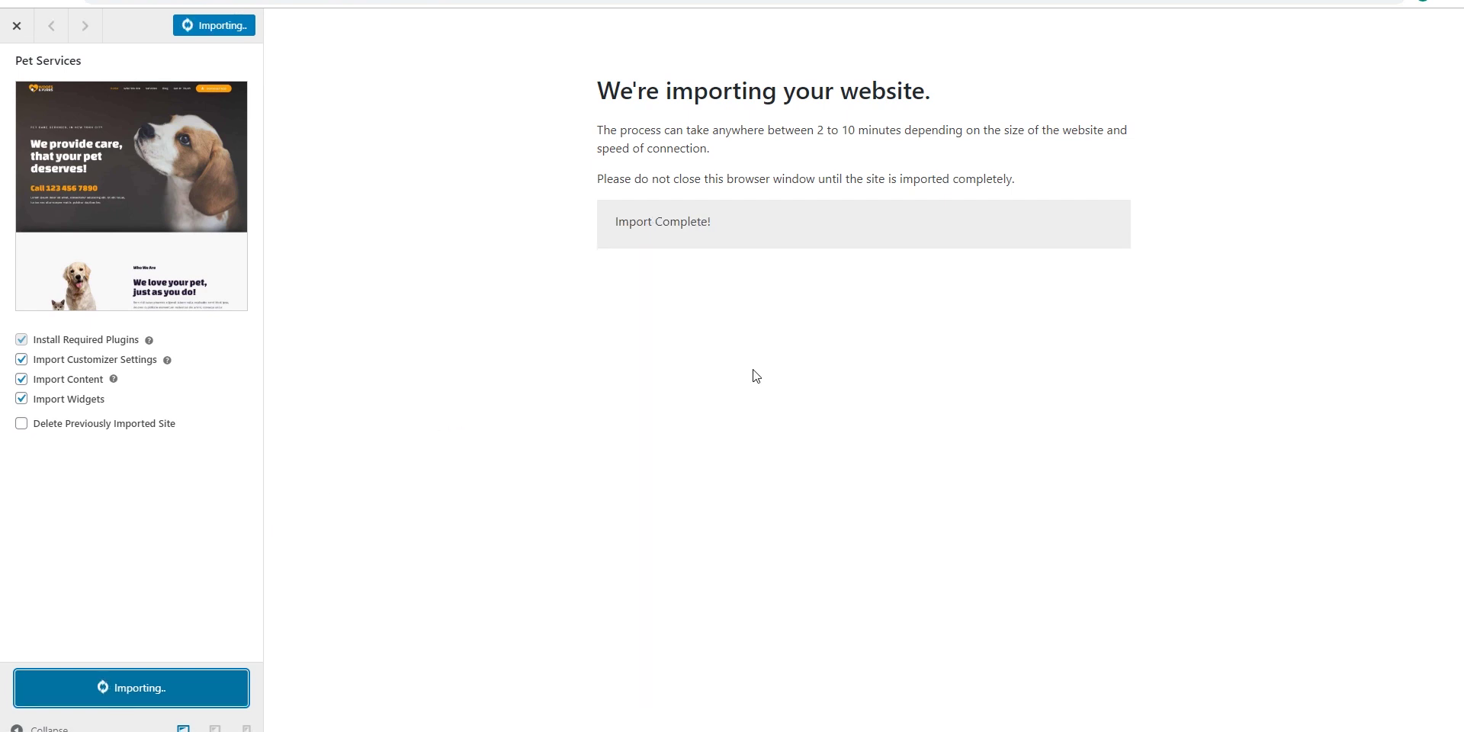
Step: Open the imported website and look through its home page sections
{"action": "left_click", "coordinate": [648, 226]}
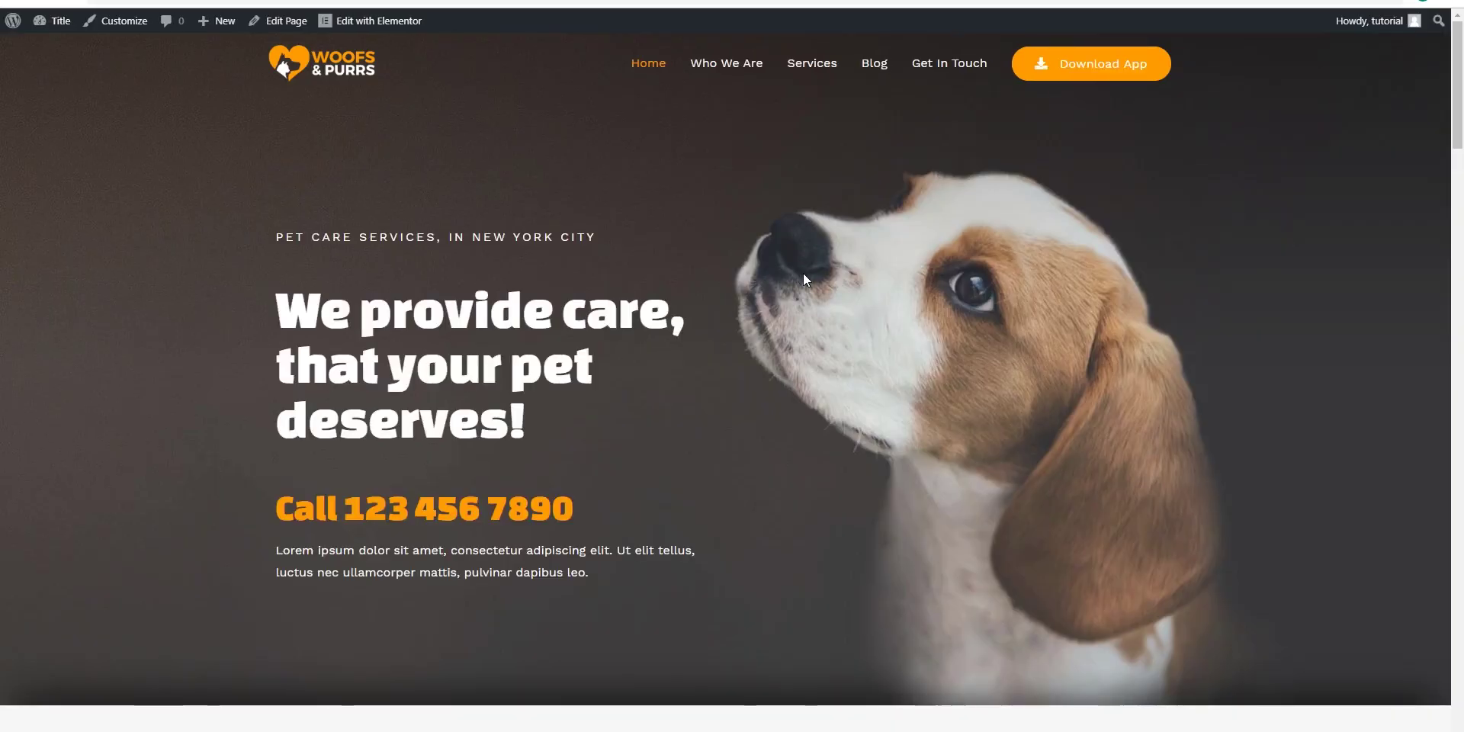
{"action": "scroll", "coordinate": [803, 273], "scroll_direction": "down", "scroll_amount": 12}
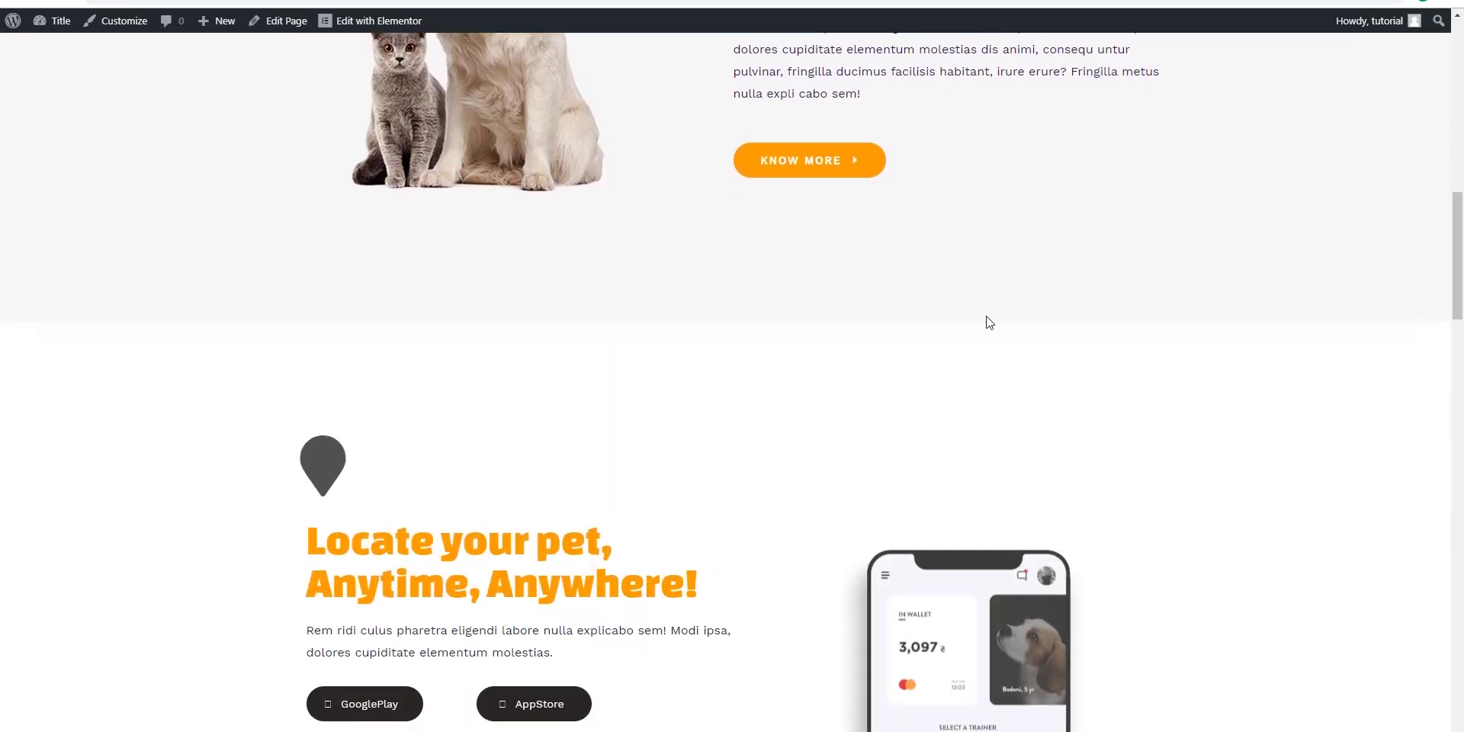
{"action": "scroll", "coordinate": [983, 320], "scroll_direction": "down", "scroll_amount": 7}
{"action": "scroll", "coordinate": [834, 303], "scroll_direction": "down", "scroll_amount": 5}
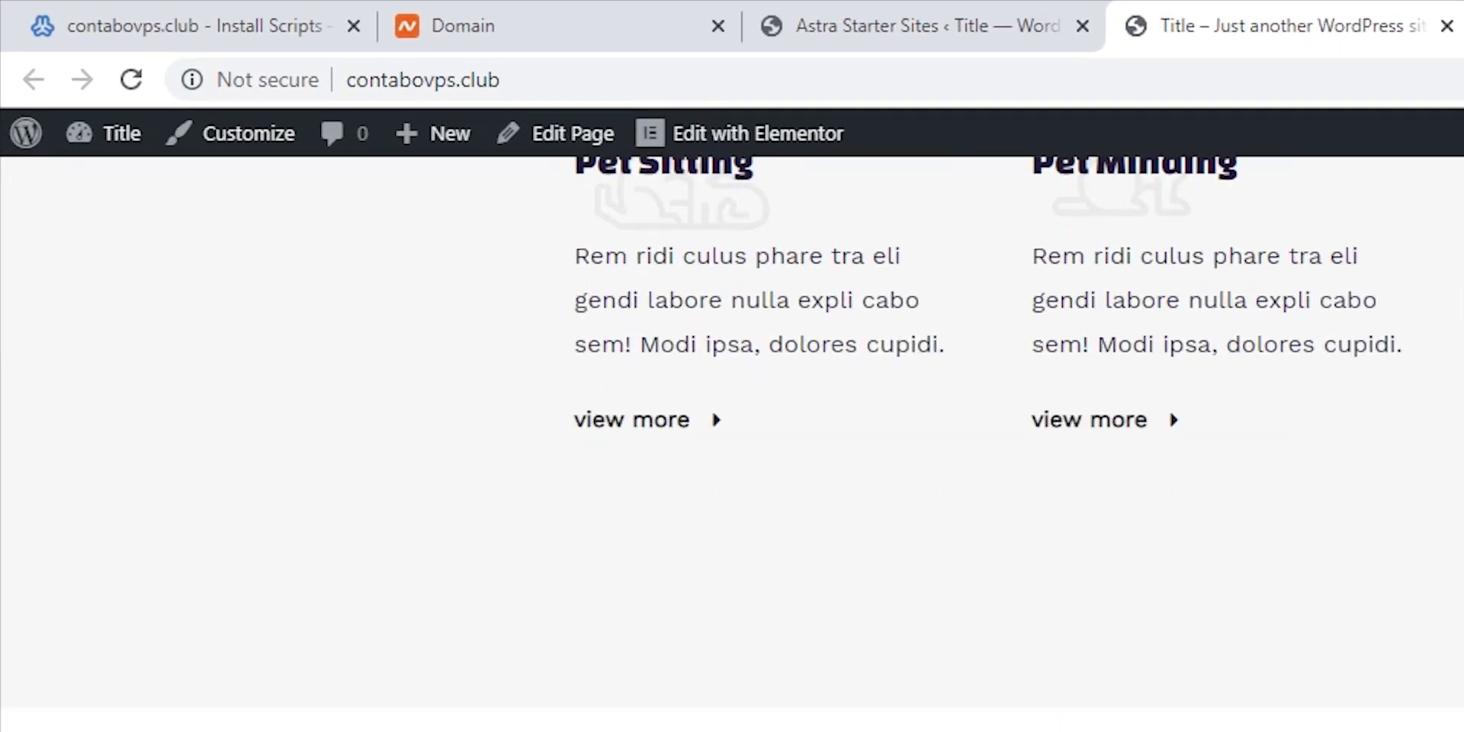
{"action": "scroll", "coordinate": [839, 442], "scroll_direction": "down", "scroll_amount": 5}
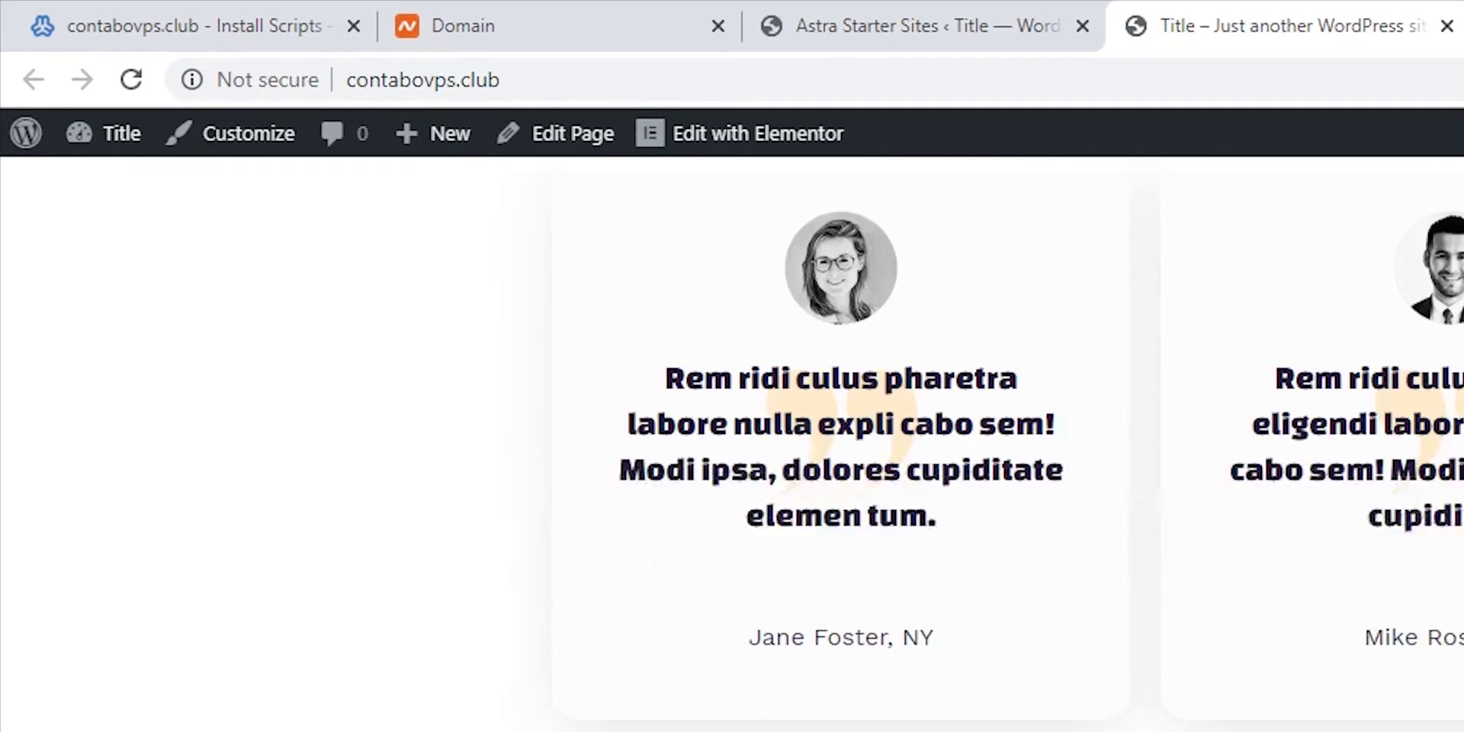
{"action": "scroll", "coordinate": [839, 442], "scroll_direction": "down", "scroll_amount": 5}
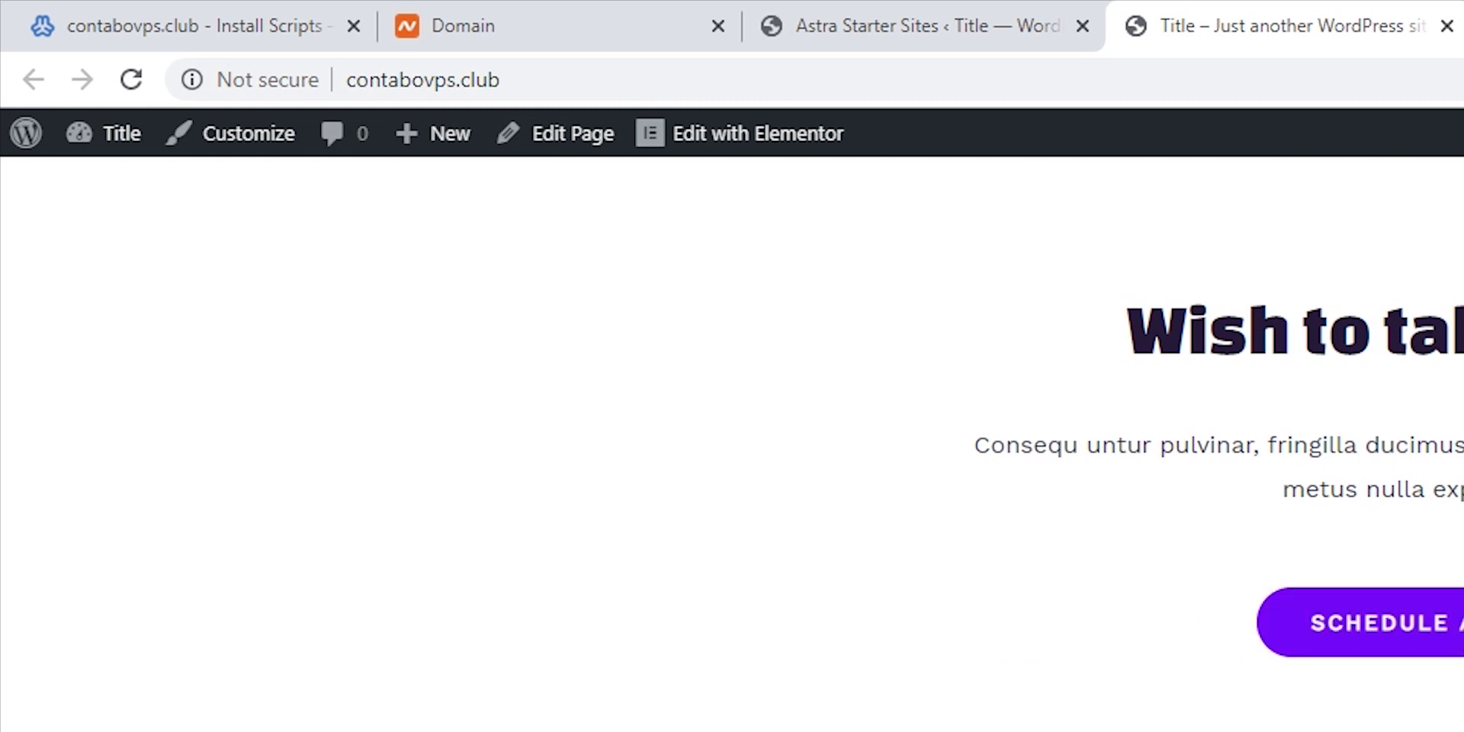
{"action": "left_click", "coordinate": [1372, 622]}
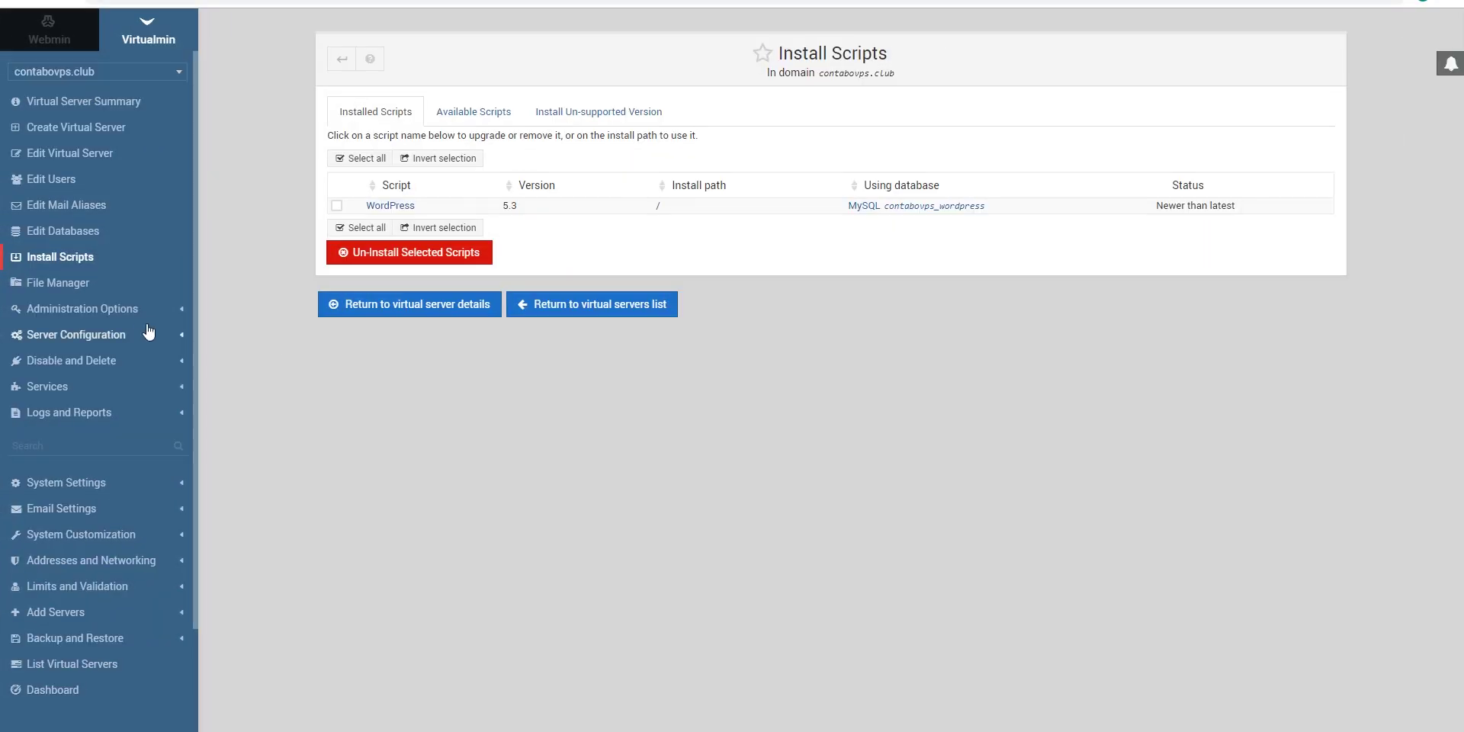
Step: Request a Let's Encrypt certificate in Virtualmin for contabovps.club's associated domains, with 2 months between automatic renewals, and check the website's connection security
{"action": "left_click", "coordinate": [116, 334]}
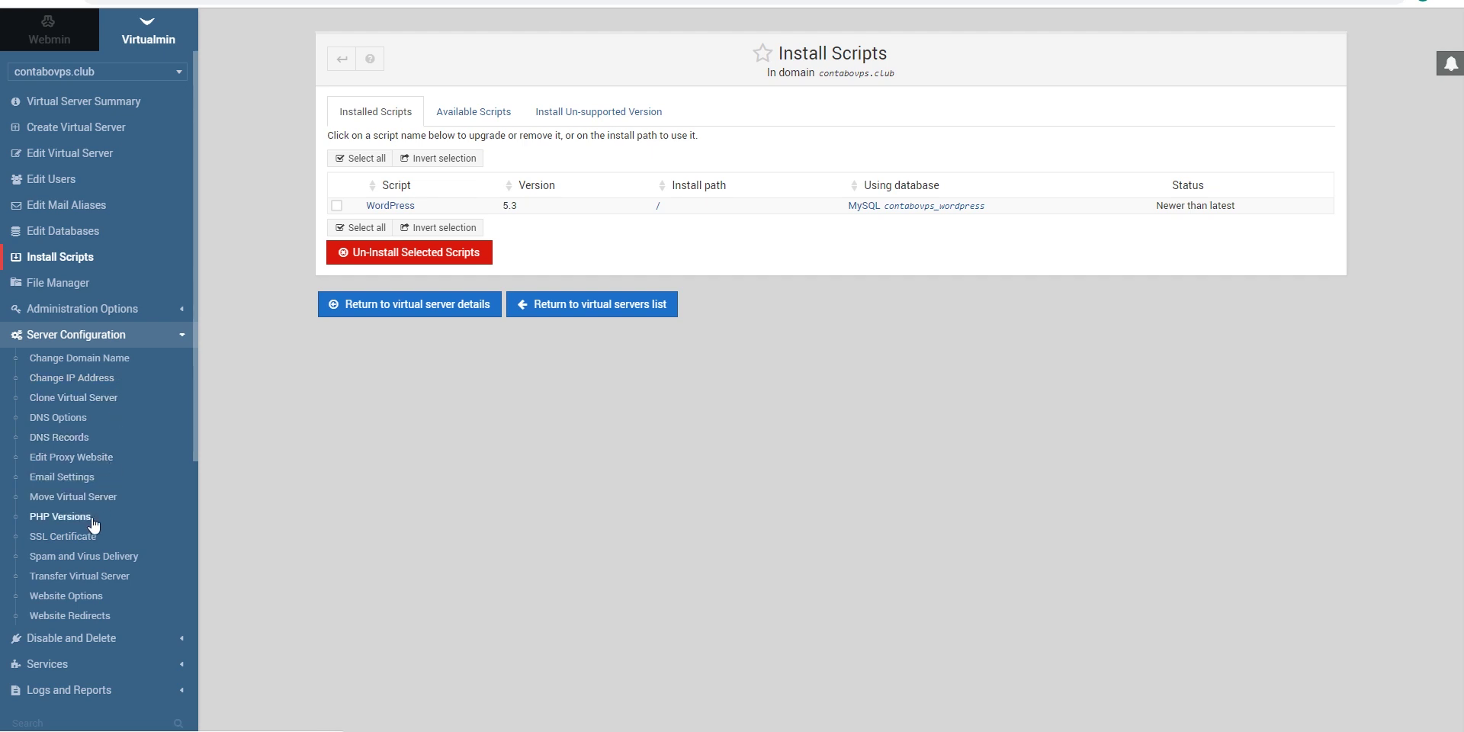
{"action": "left_click", "coordinate": [69, 537]}
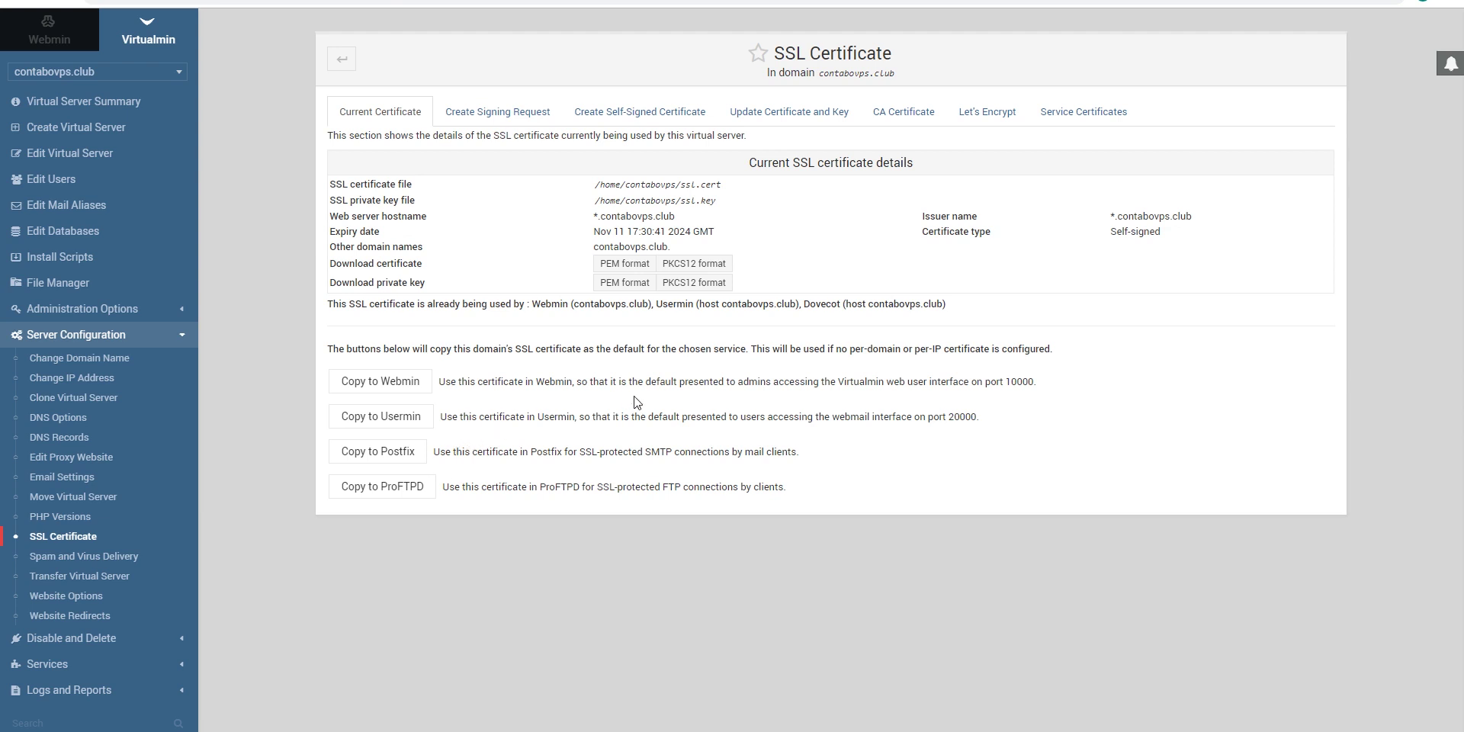
{"action": "left_click", "coordinate": [996, 116]}
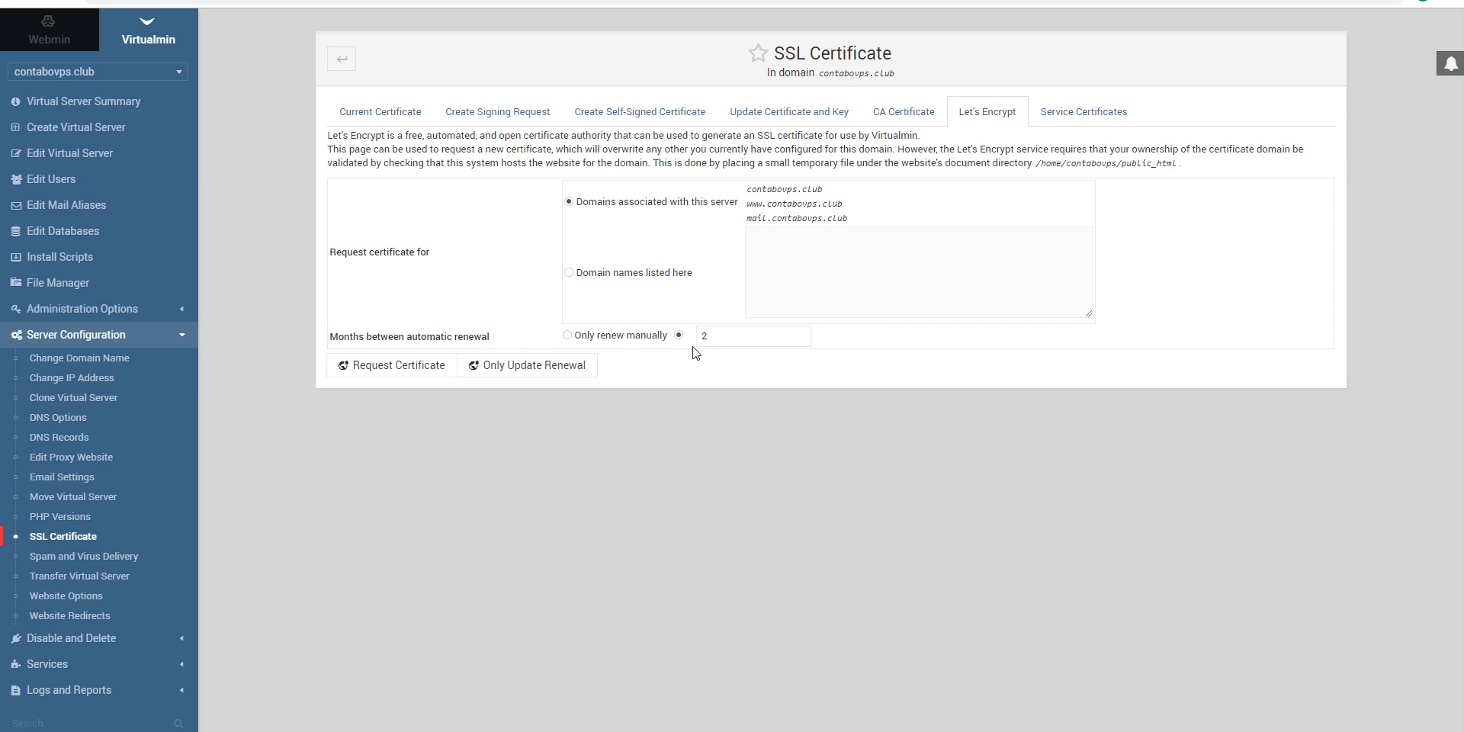
{"action": "left_click", "coordinate": [400, 372]}
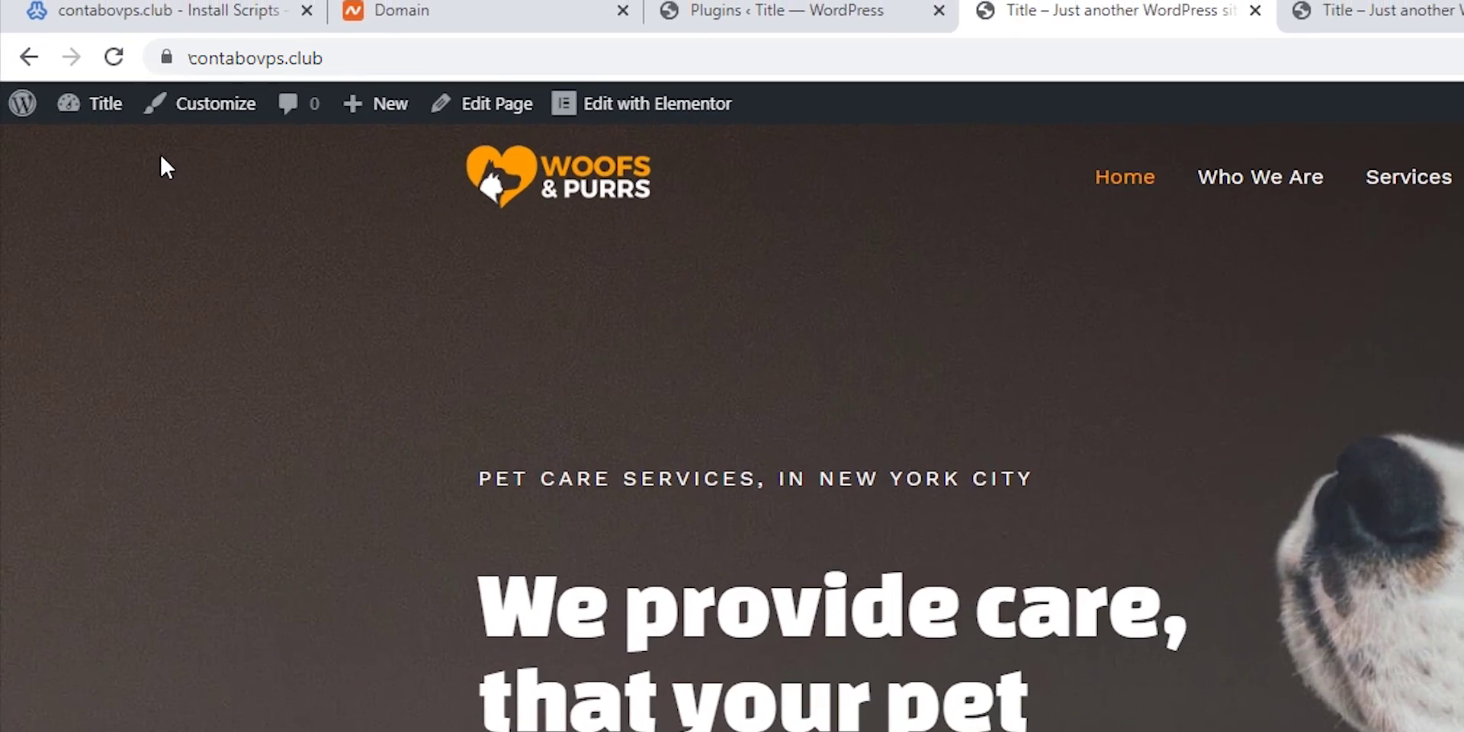
{"action": "left_click", "coordinate": [166, 57]}
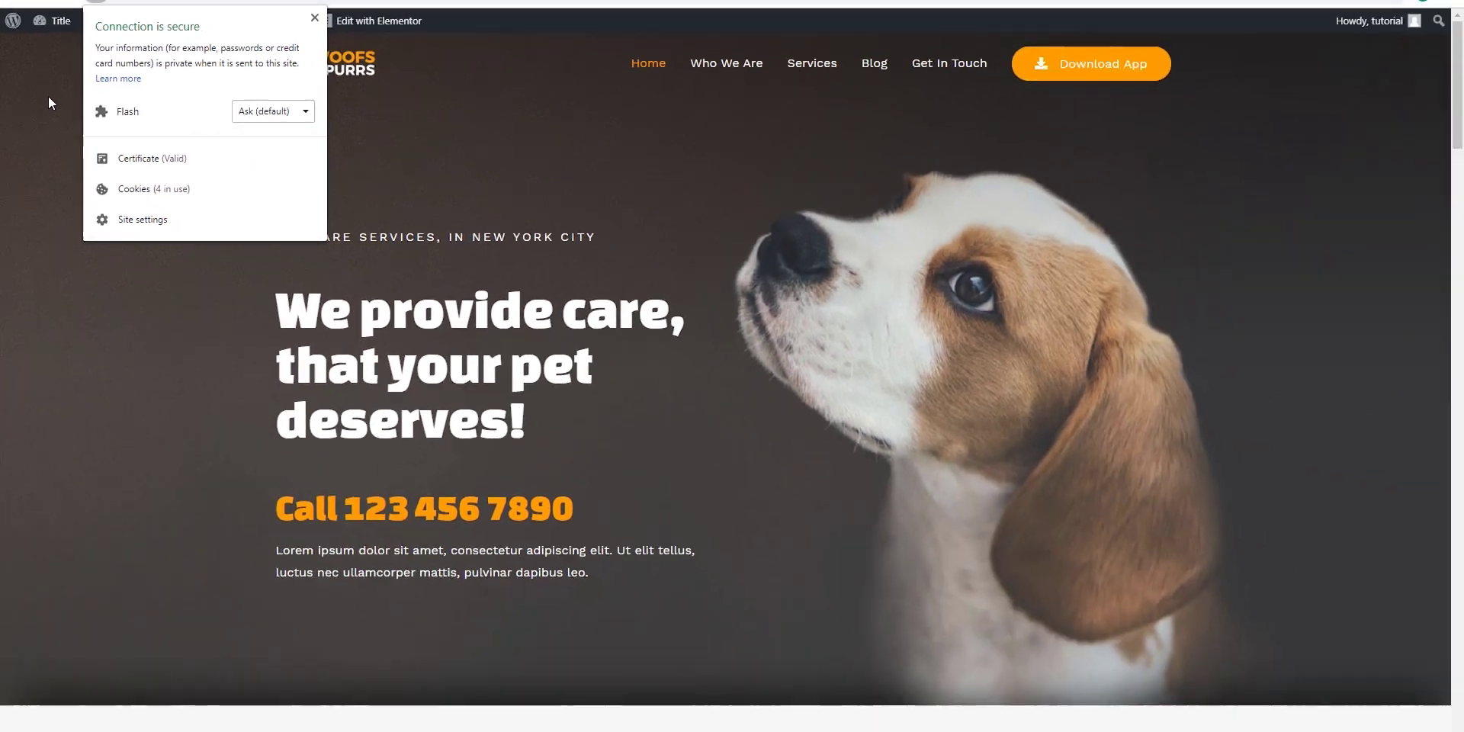
Step: Install and activate the Really Simple SSL plugin in WordPress and use it to activate SSL for the website
{"action": "left_click", "coordinate": [30, 145]}
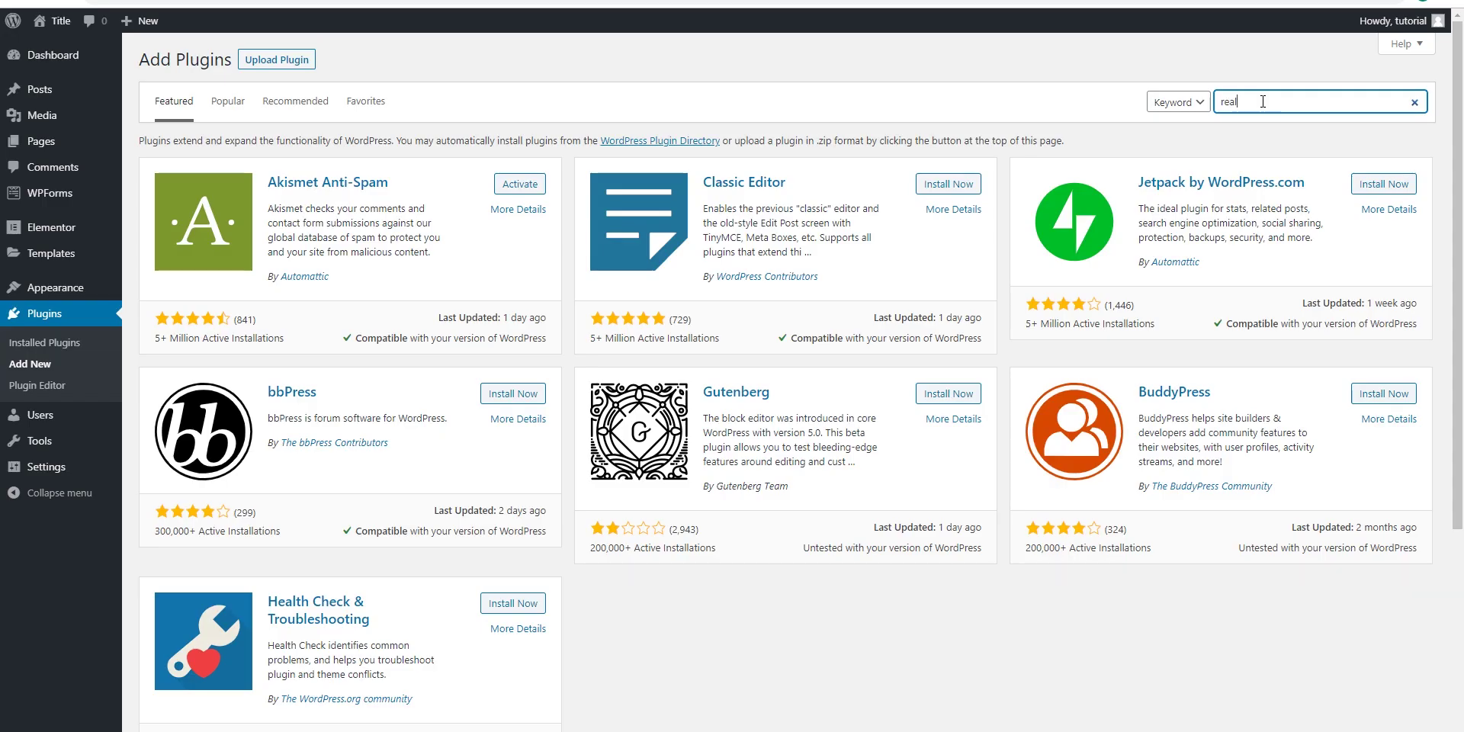
{"action": "type", "text": "ly simple ssl"}
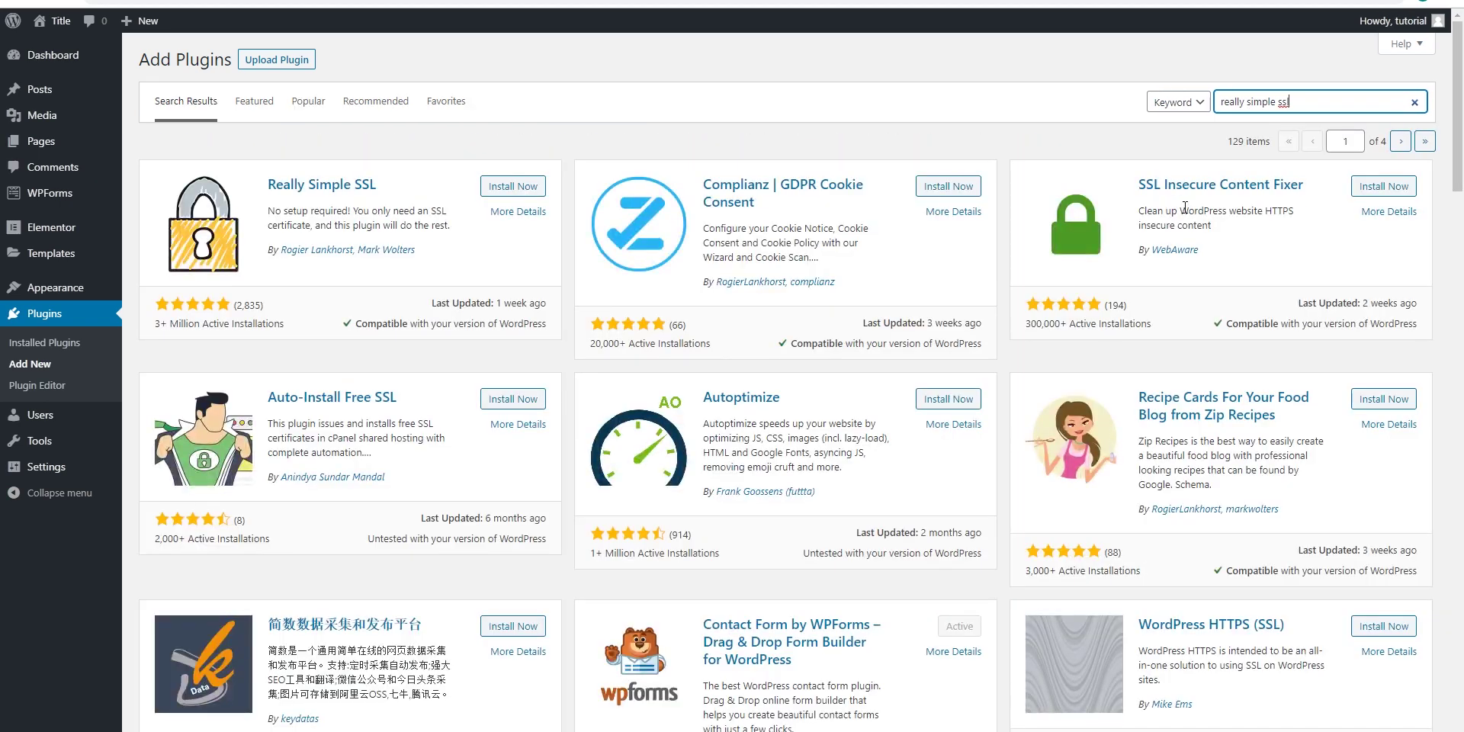
{"action": "left_click", "coordinate": [515, 186]}
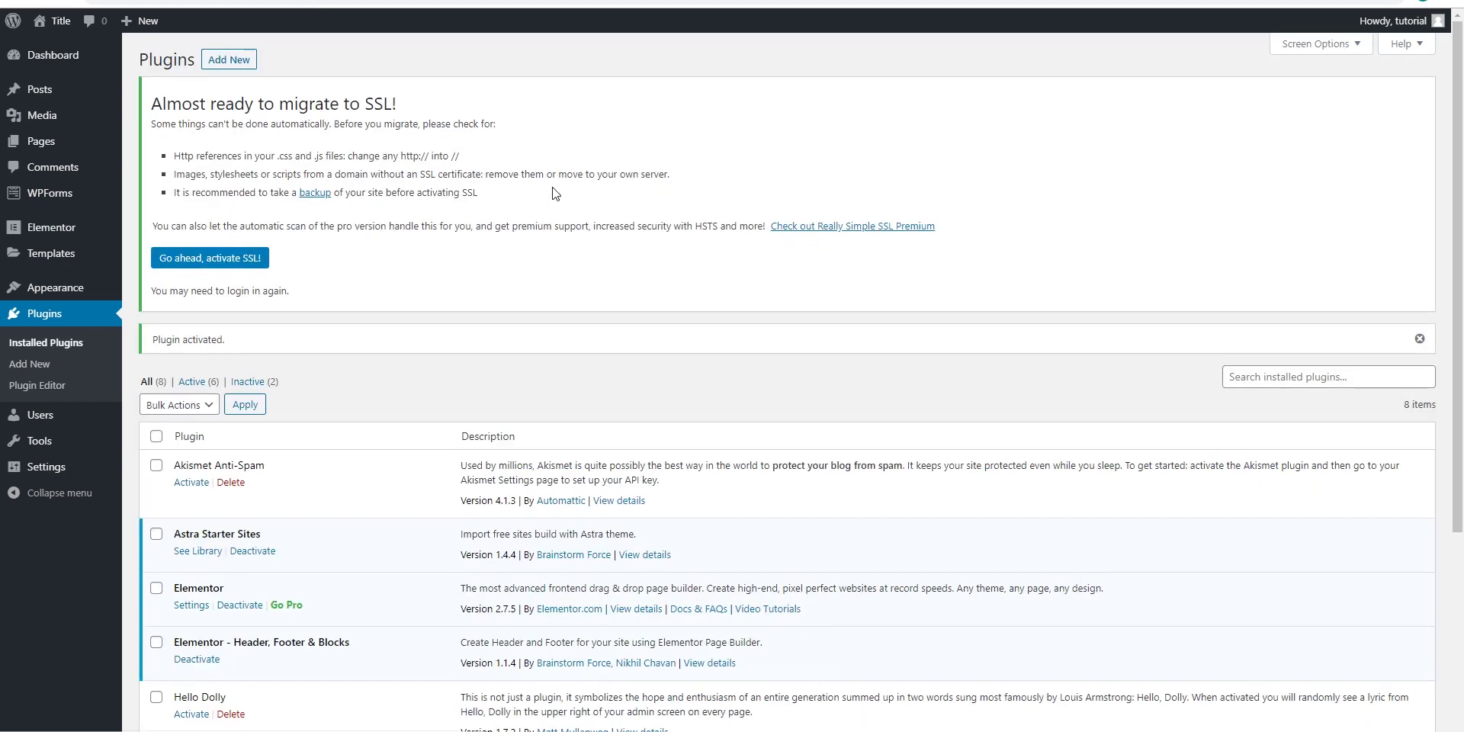
{"action": "left_click", "coordinate": [222, 259]}
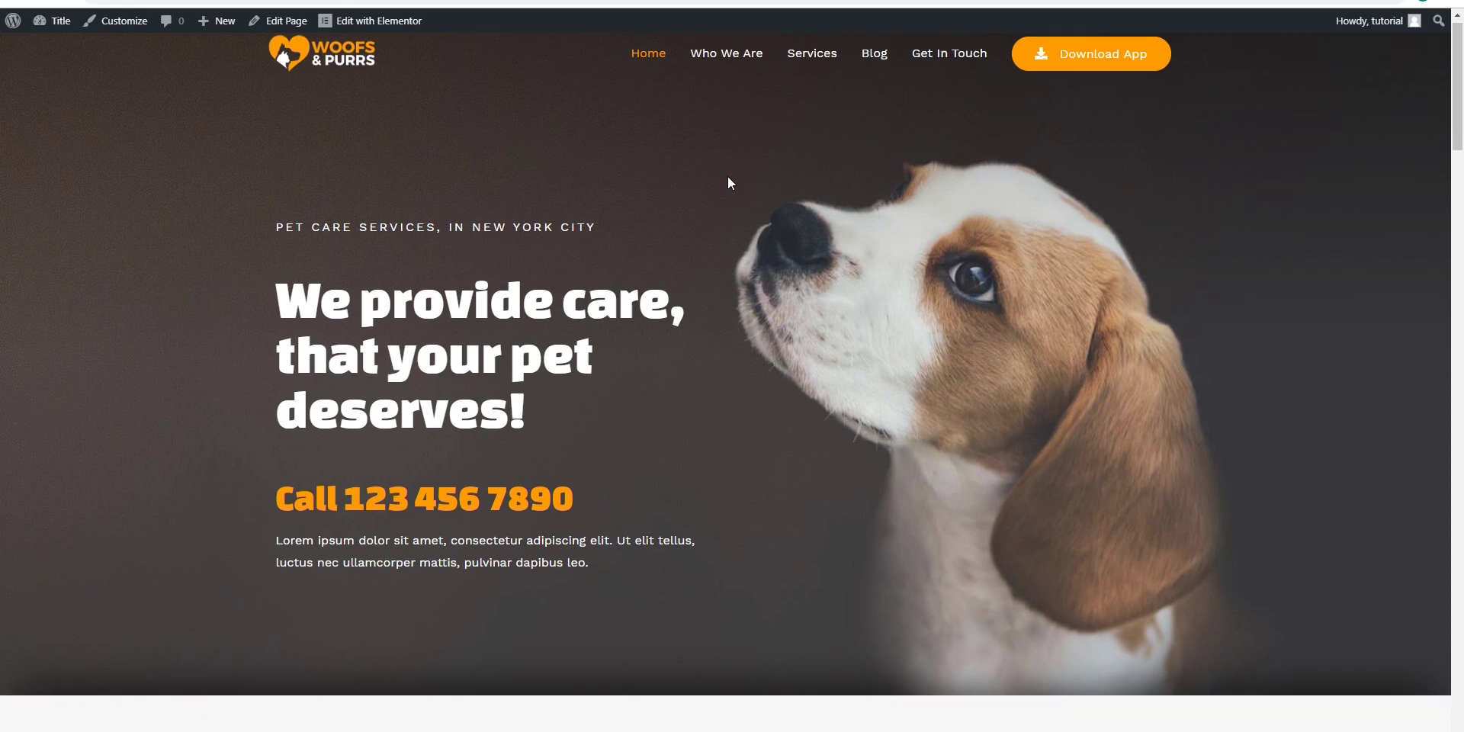
Step: Examine the pet care home page down to its testimonials and back up, to check how it displays with SSL
{"action": "scroll", "coordinate": [728, 183], "scroll_direction": "down", "scroll_amount": 10}
{"action": "scroll", "coordinate": [728, 186], "scroll_direction": "down", "scroll_amount": 11}
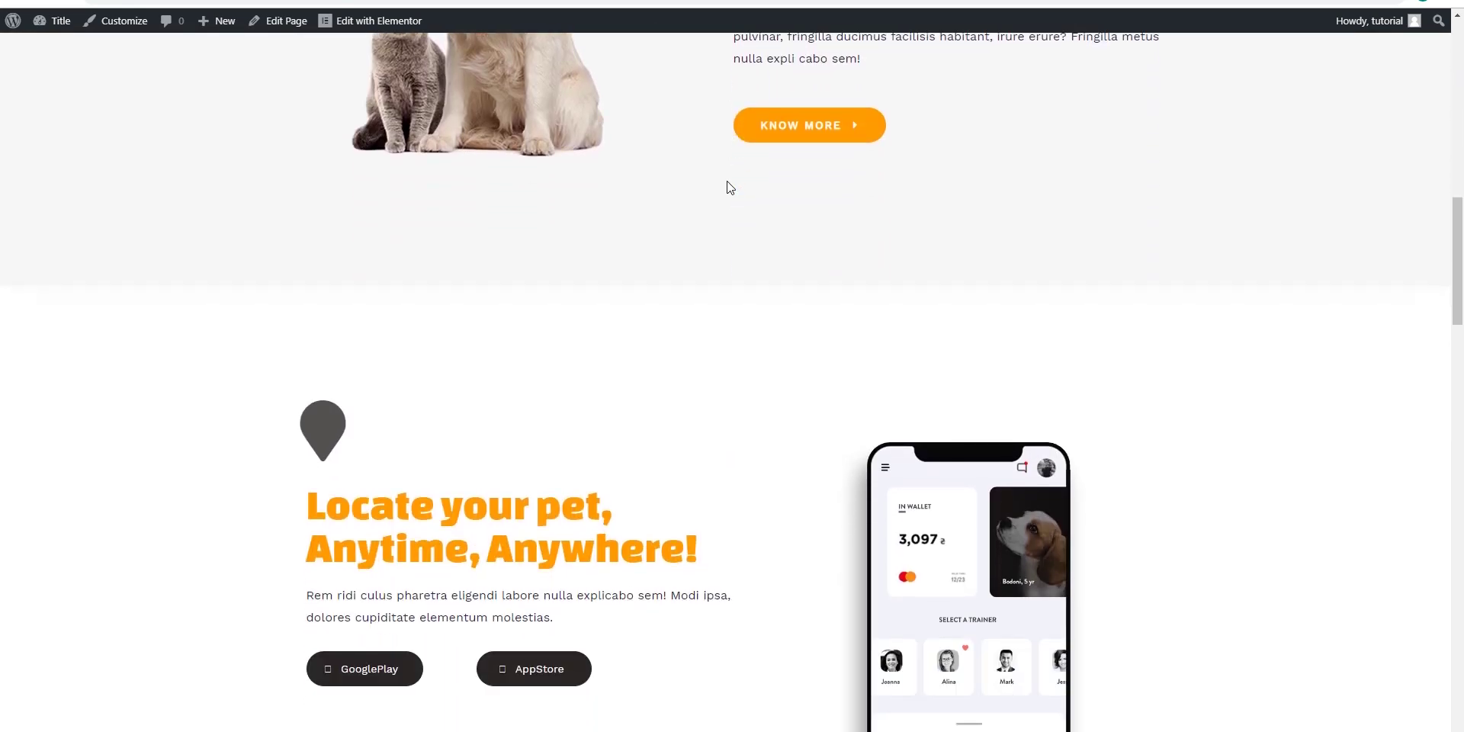
{"action": "scroll", "coordinate": [727, 183], "scroll_direction": "down", "scroll_amount": 8}
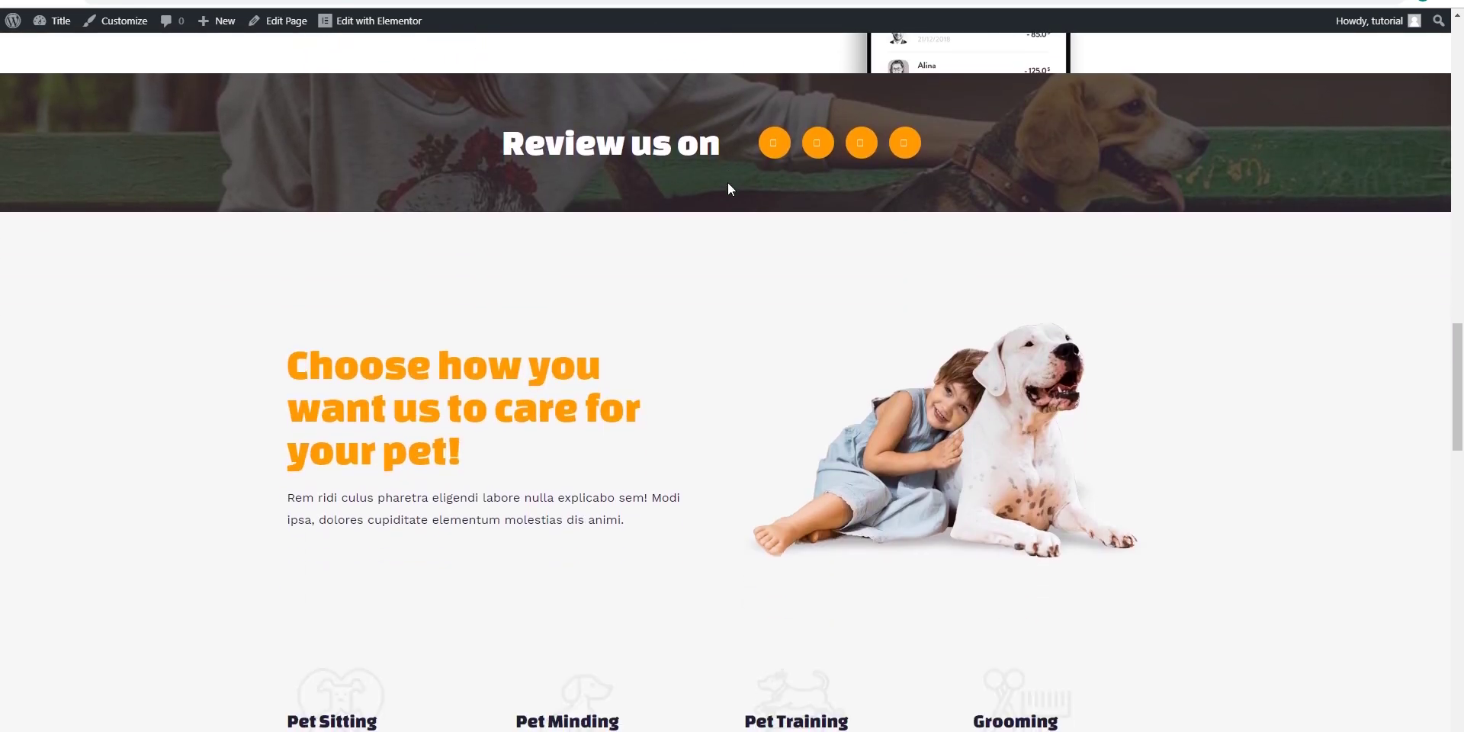
{"action": "scroll", "coordinate": [728, 188], "scroll_direction": "down", "scroll_amount": 4}
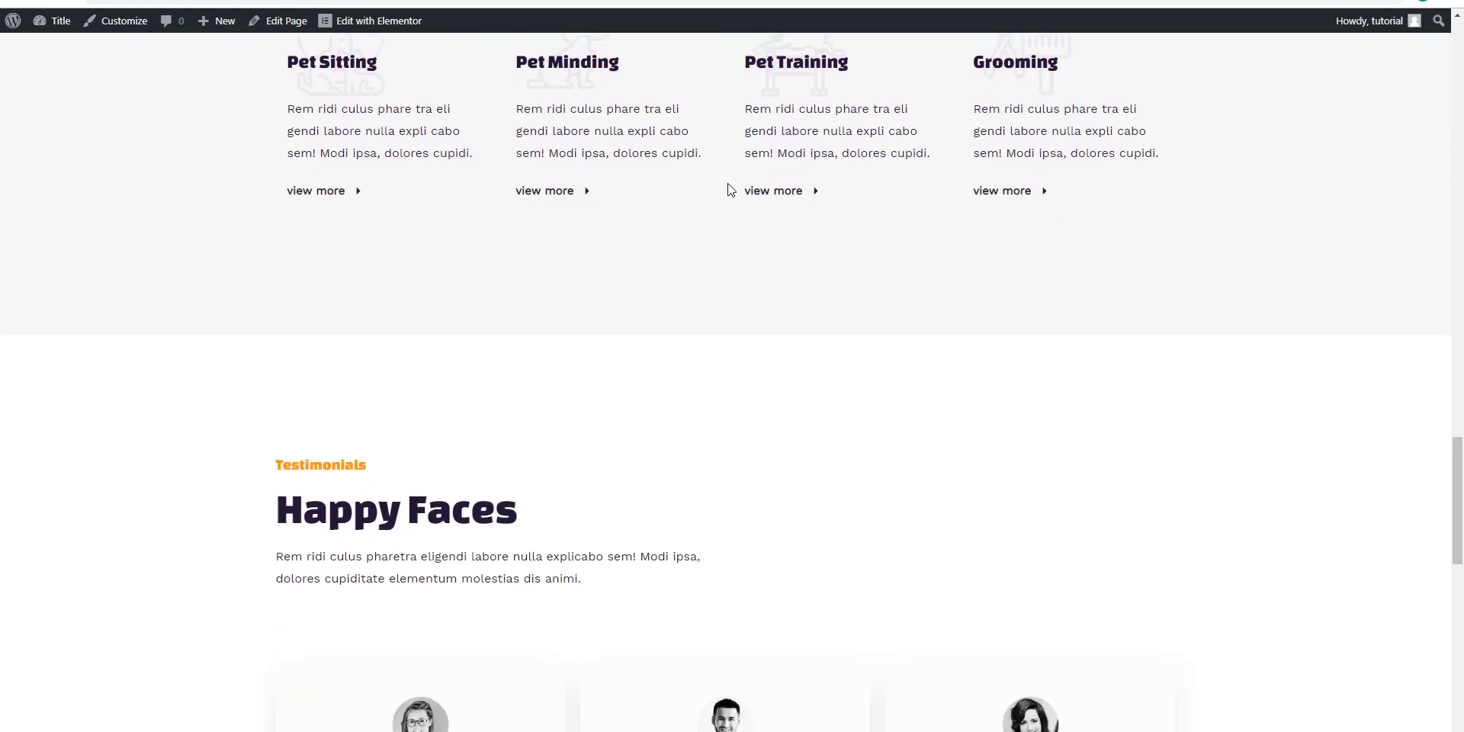
{"action": "scroll", "coordinate": [728, 189], "scroll_direction": "up", "scroll_amount": 13}
{"action": "scroll", "coordinate": [728, 187], "scroll_direction": "up", "scroll_amount": 20}
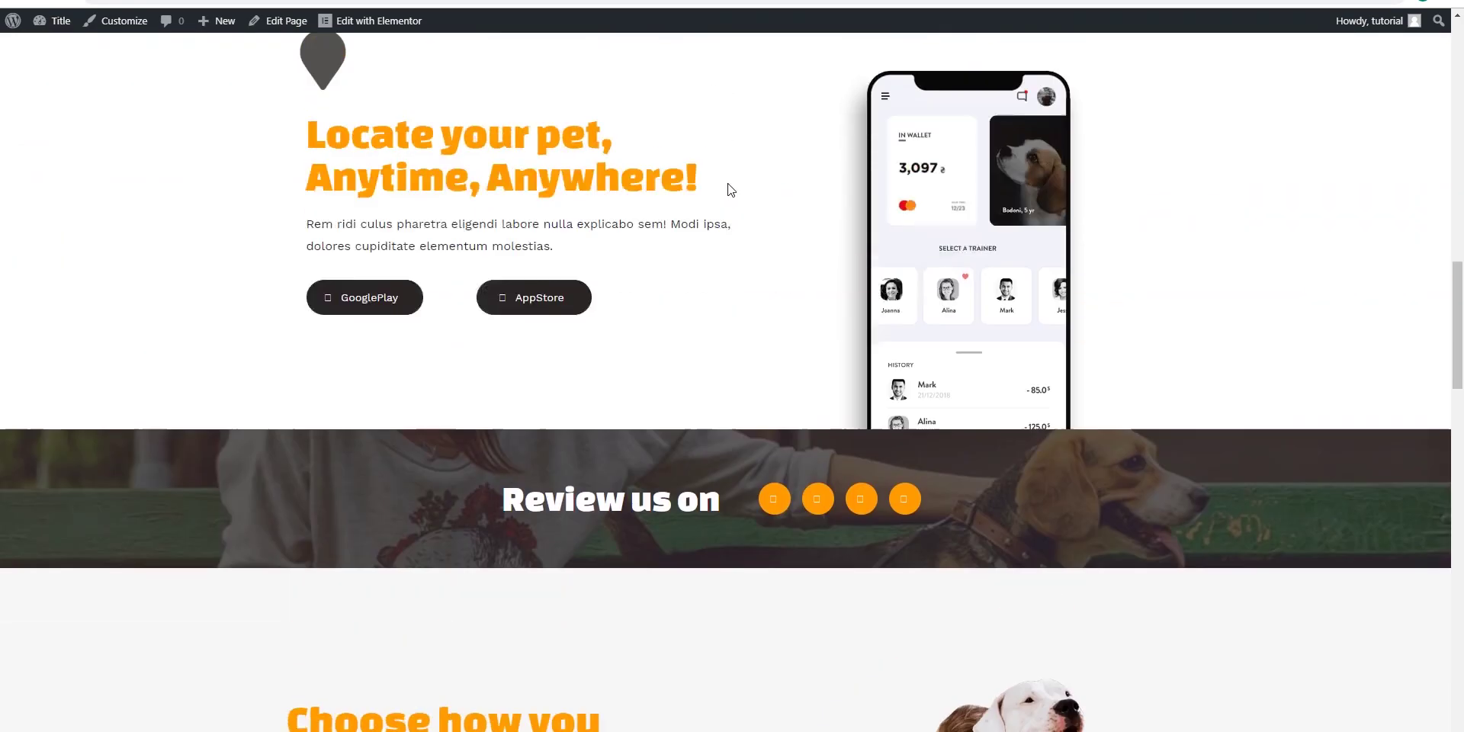